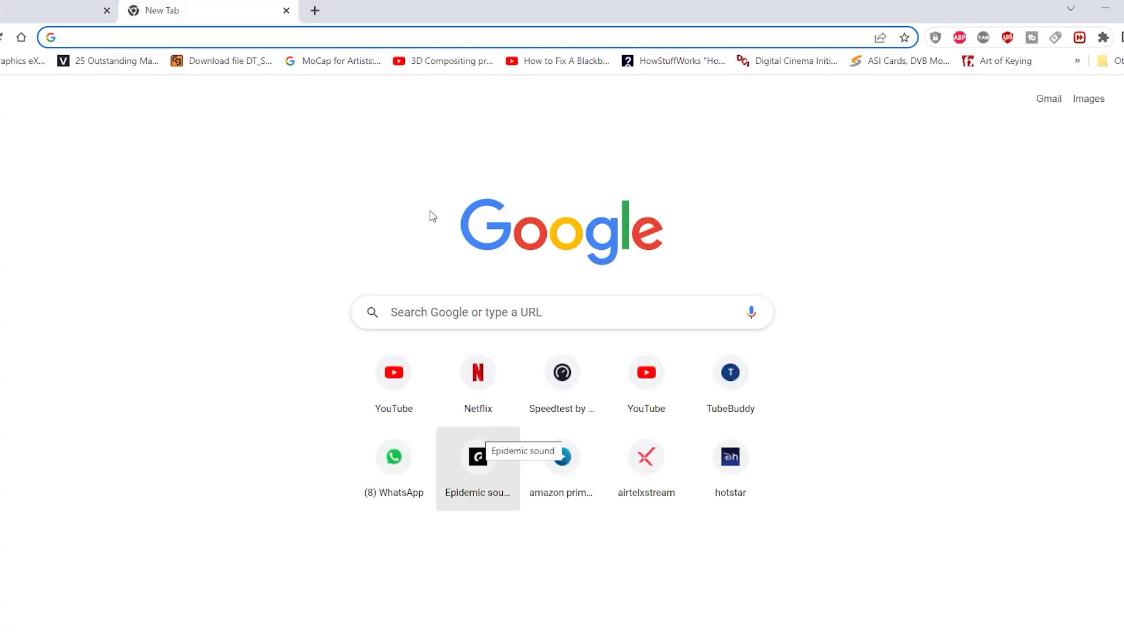
Open the VFX Vibe website and browse the 2022 product listing through its pages.
{"action": "left_click", "coordinate": [369, 39]}
{"action": "type", "text": "vfxvi"}
{"action": "left_click", "coordinate": [245, 65]}
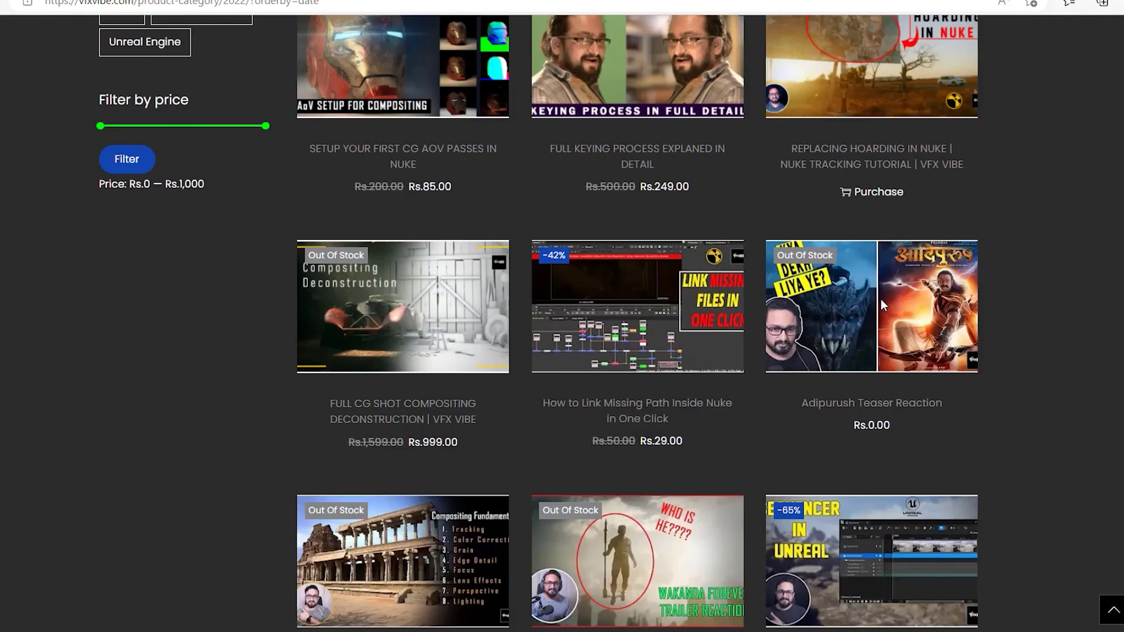
{"action": "scroll", "coordinate": [880, 299], "scroll_direction": "down", "scroll_amount": 1}
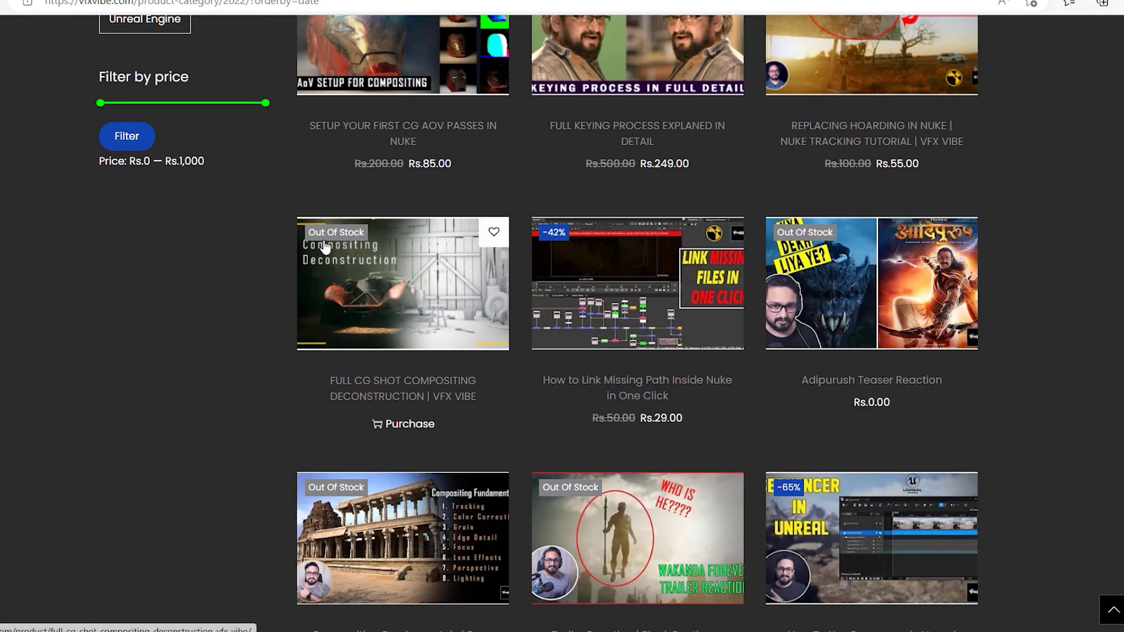
{"action": "scroll", "coordinate": [785, 371], "scroll_direction": "down", "scroll_amount": 4}
{"action": "left_click", "coordinate": [660, 517]}
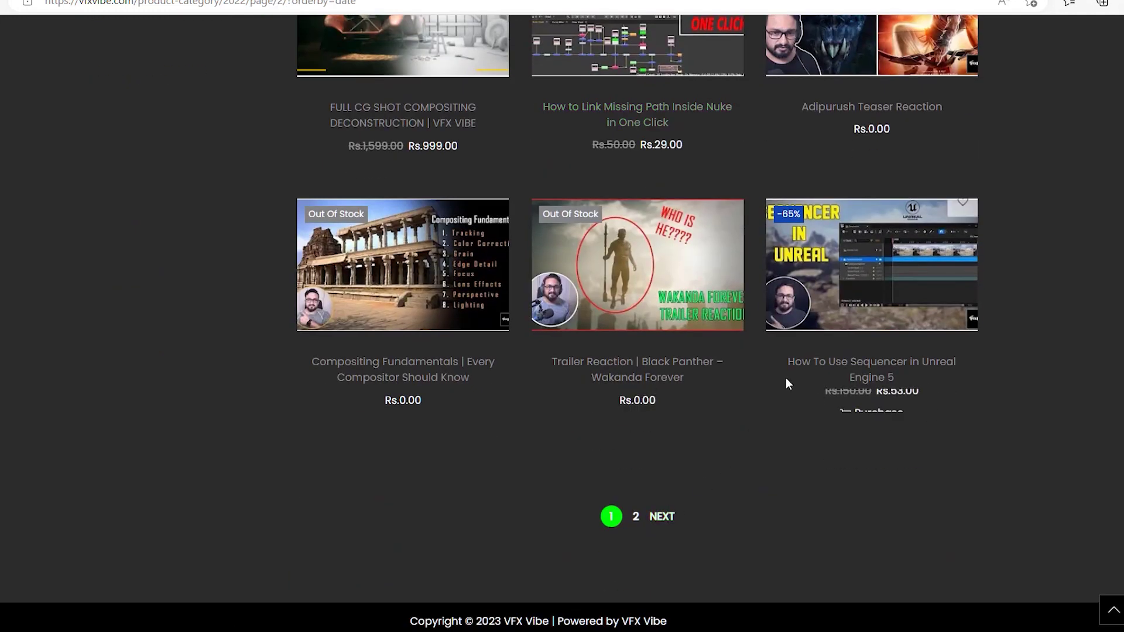
{"action": "scroll", "coordinate": [790, 400], "scroll_direction": "down", "scroll_amount": 10}
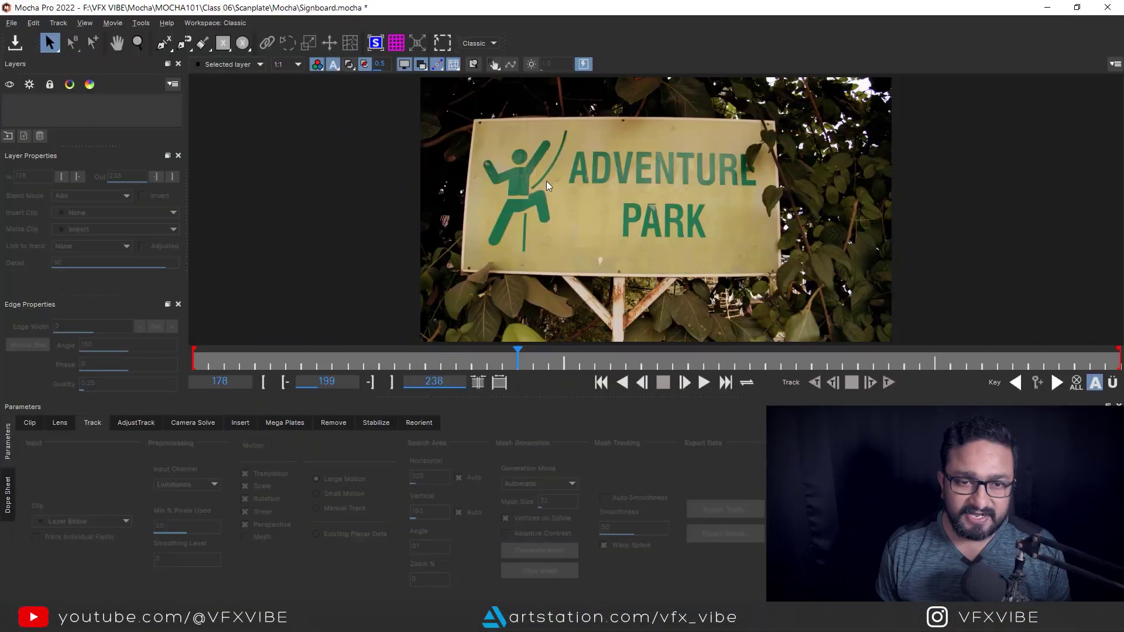
Go to the clip's last frame, 238, and automatically locate the lens calibration lines in the signboard footage.
{"action": "left_click_drag", "start_coordinate": [517, 357], "coordinate": [1105, 365]}
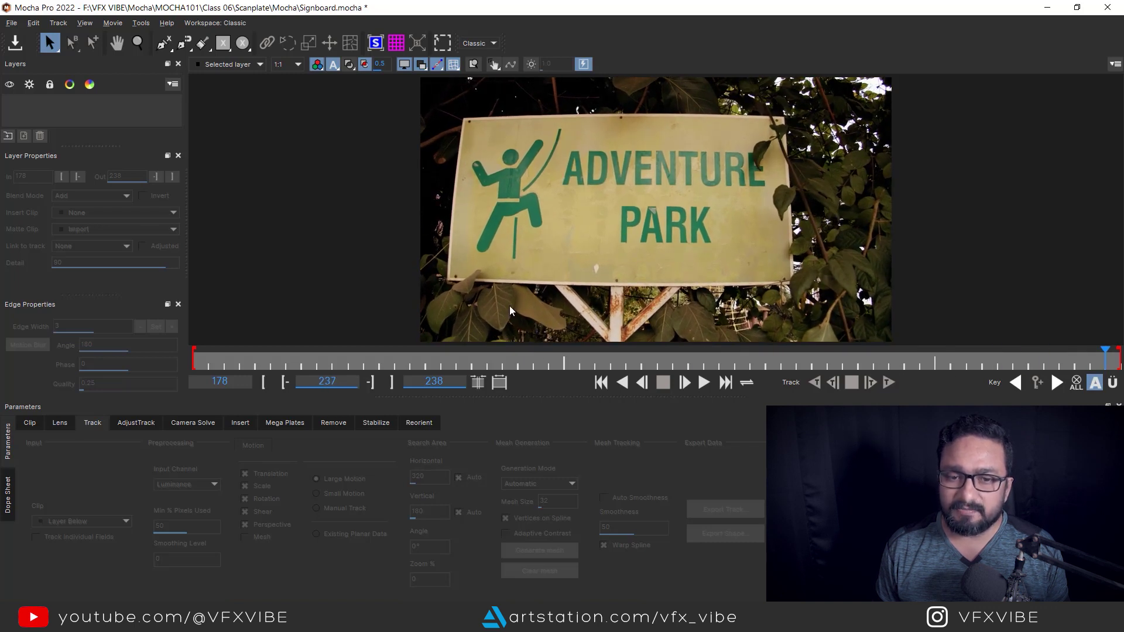
{"action": "left_click", "coordinate": [726, 382]}
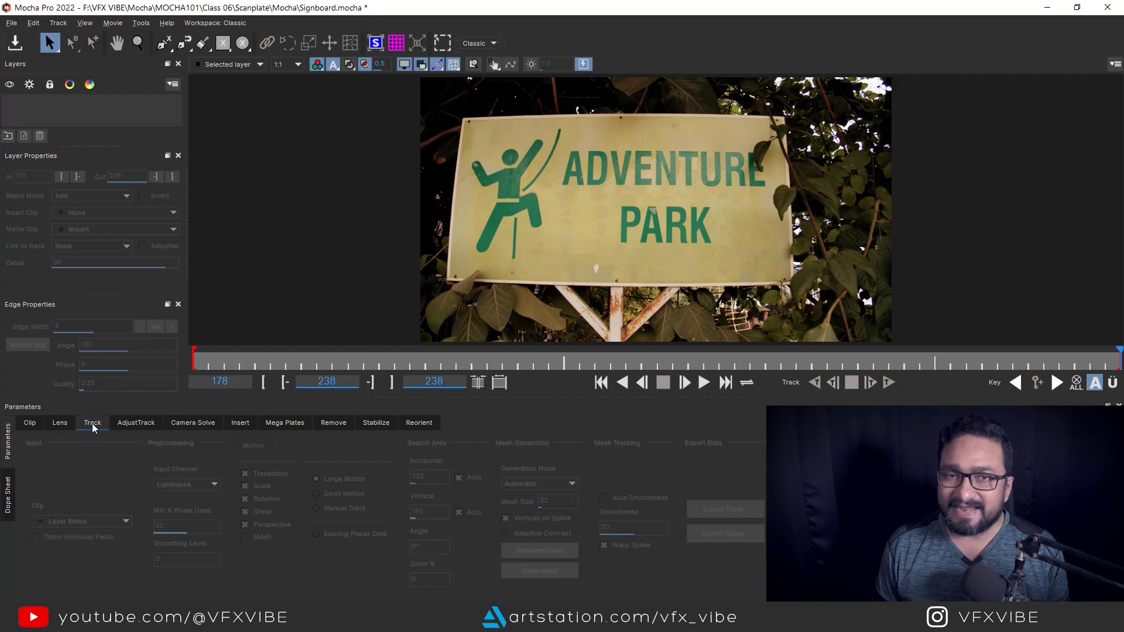
{"action": "left_click", "coordinate": [59, 424]}
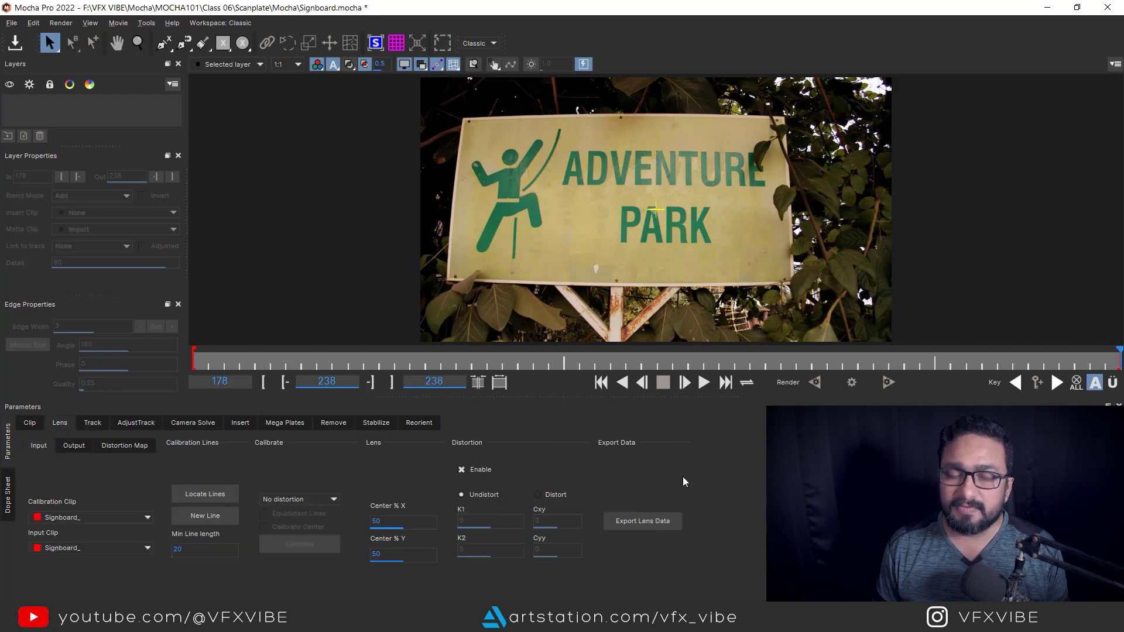
{"action": "left_click", "coordinate": [211, 499]}
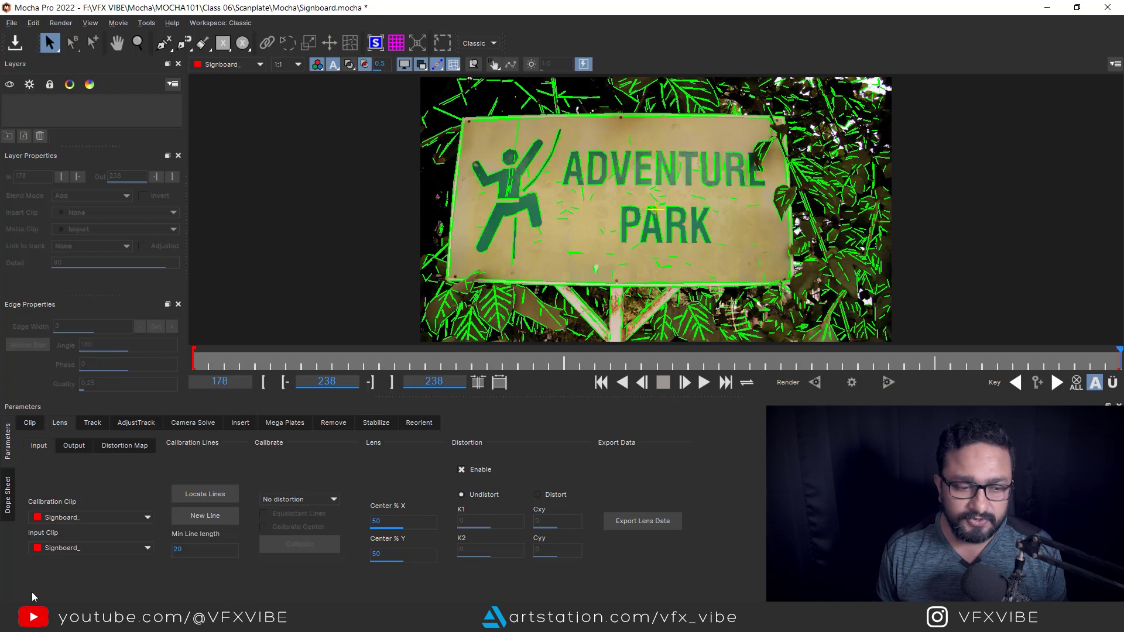
Set the minimum line length for the detected calibration lines to 75.
{"action": "left_click_drag", "start_coordinate": [174, 552], "coordinate": [211, 525]}
{"action": "key", "text": "BackSpace"}
{"action": "key", "text": "BackSpace"}
{"action": "type", "text": "44"}
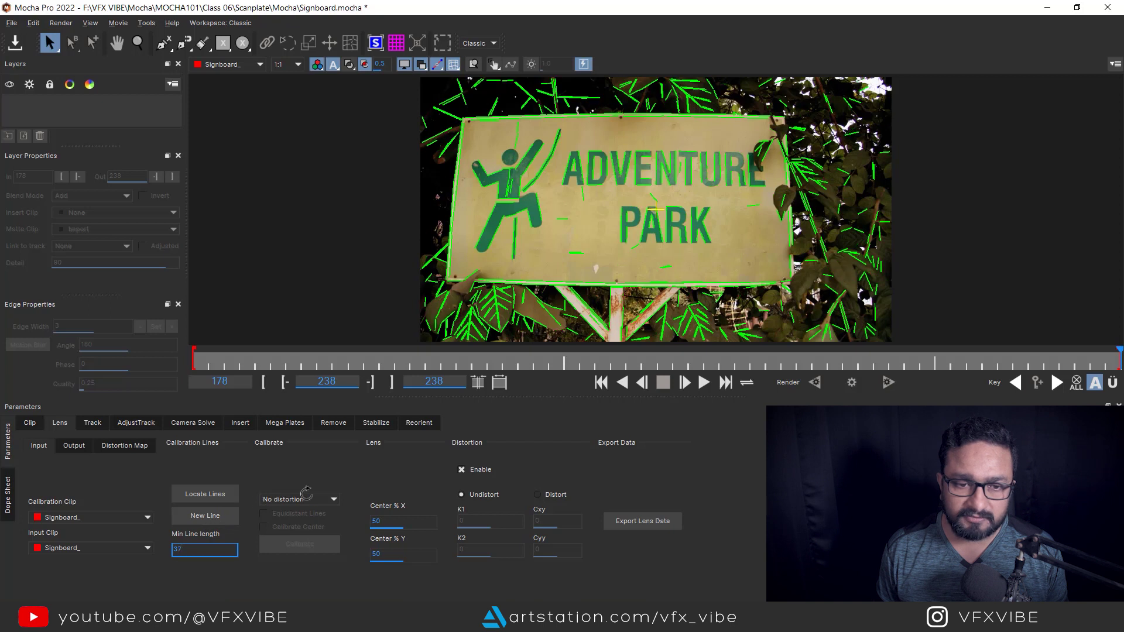
{"action": "key", "text": "BackSpace"}
{"action": "key", "text": "BackSpace"}
{"action": "type", "text": "65"}
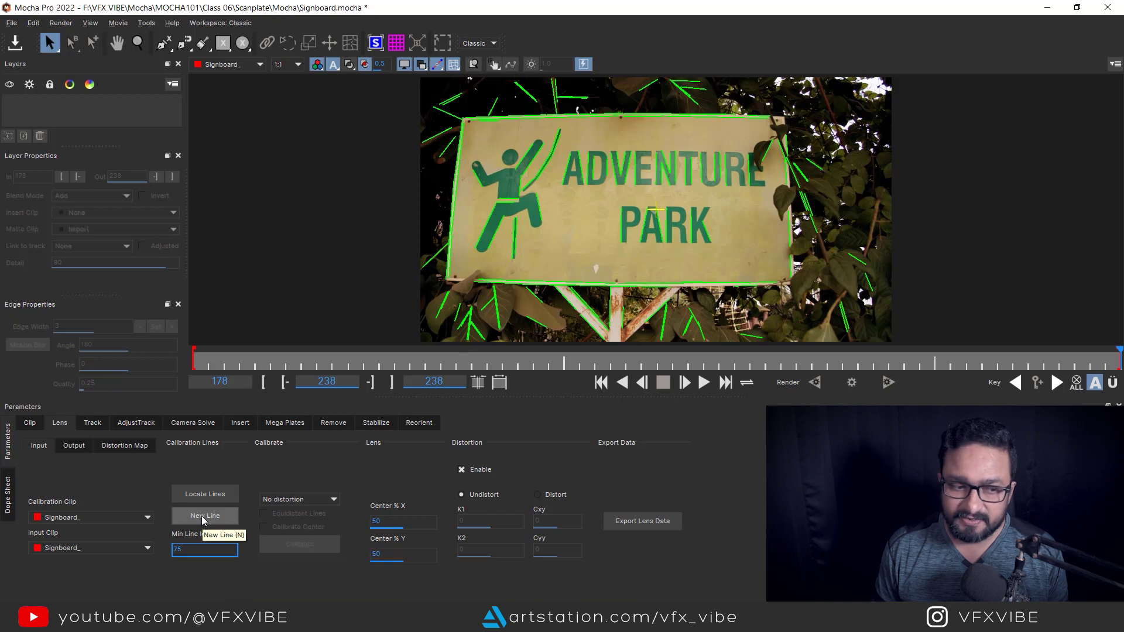
Define lens calibration lines along the left, bottom, right and top edges of the signboard.
{"action": "left_click", "coordinate": [204, 517]}
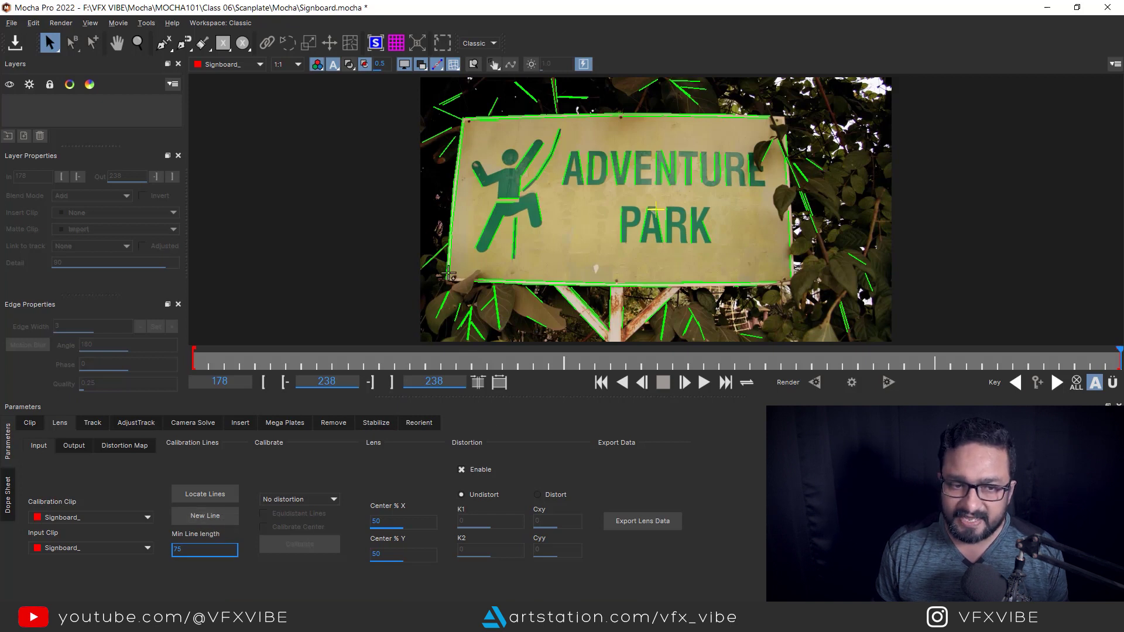
{"action": "left_click", "coordinate": [448, 271]}
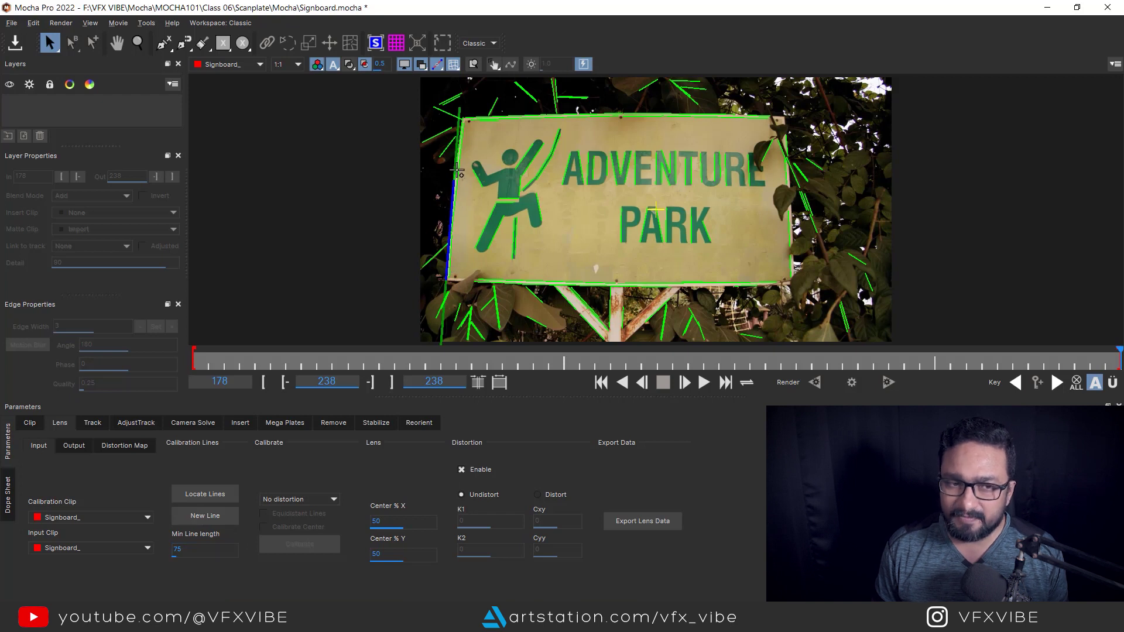
{"action": "left_click", "coordinate": [458, 164]}
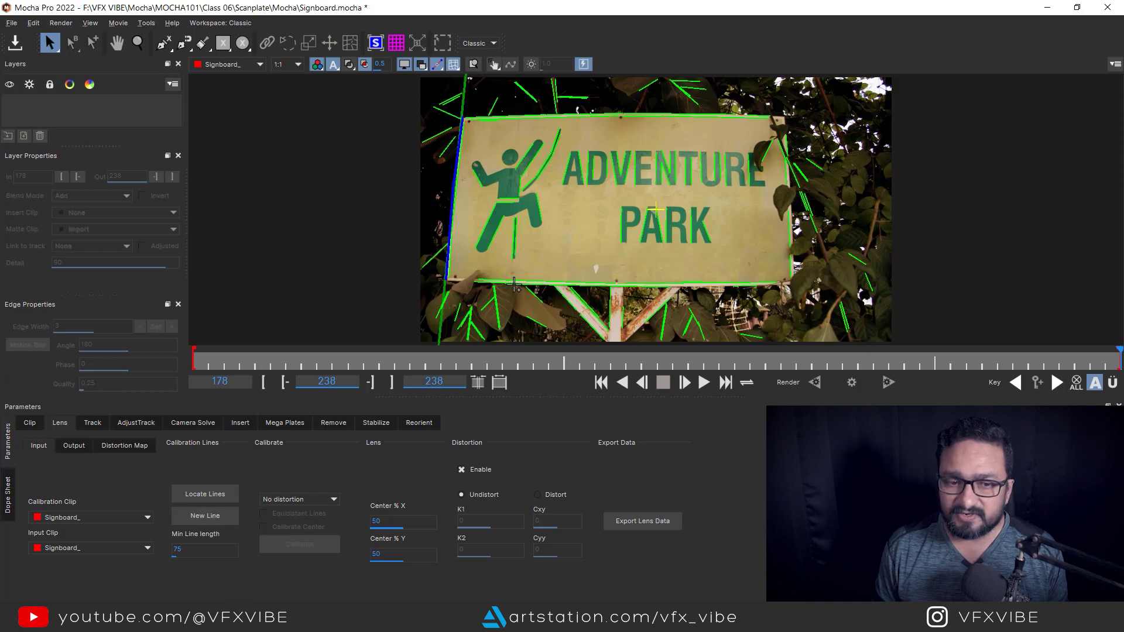
{"action": "left_click", "coordinate": [514, 284]}
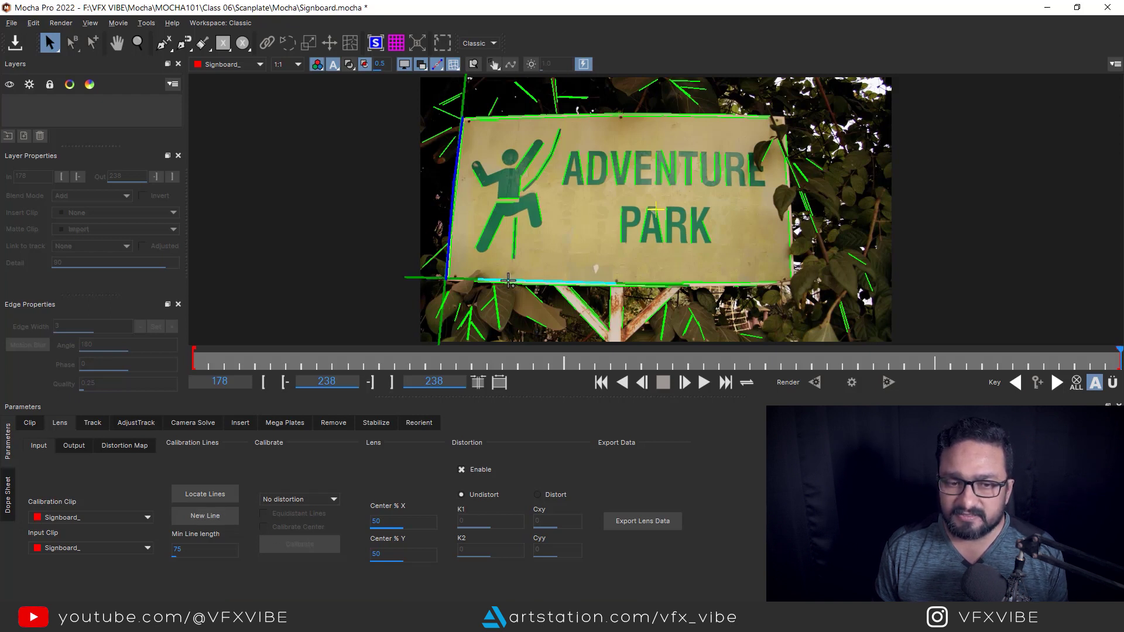
{"action": "left_click", "coordinate": [641, 284]}
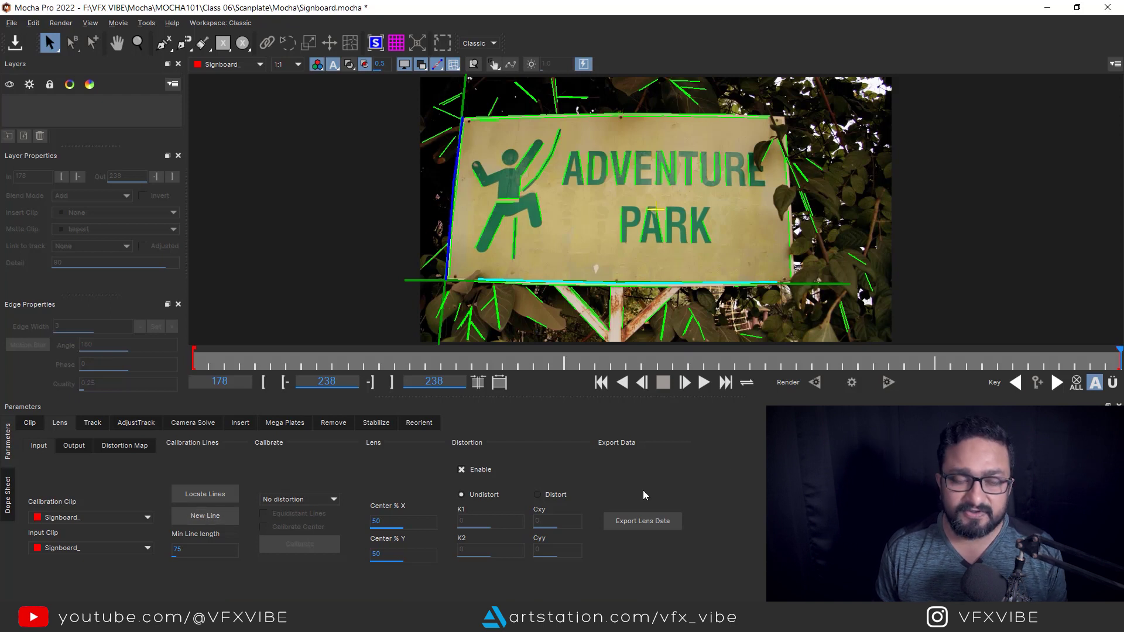
{"action": "left_click", "coordinate": [791, 267]}
{"action": "left_click", "coordinate": [790, 232]}
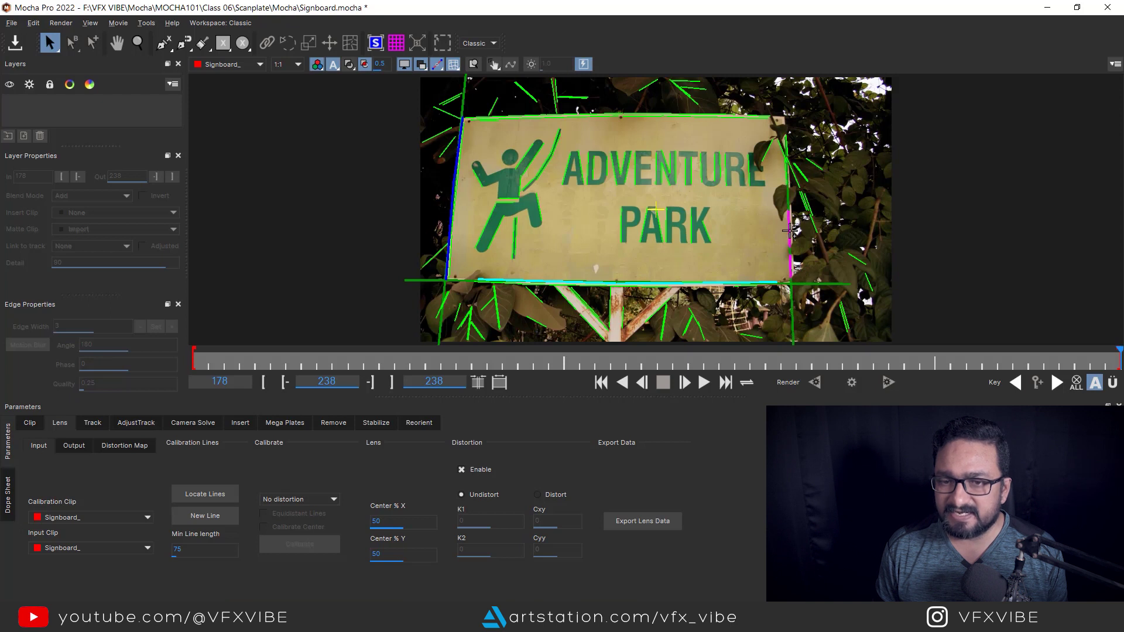
{"action": "left_click", "coordinate": [787, 175]}
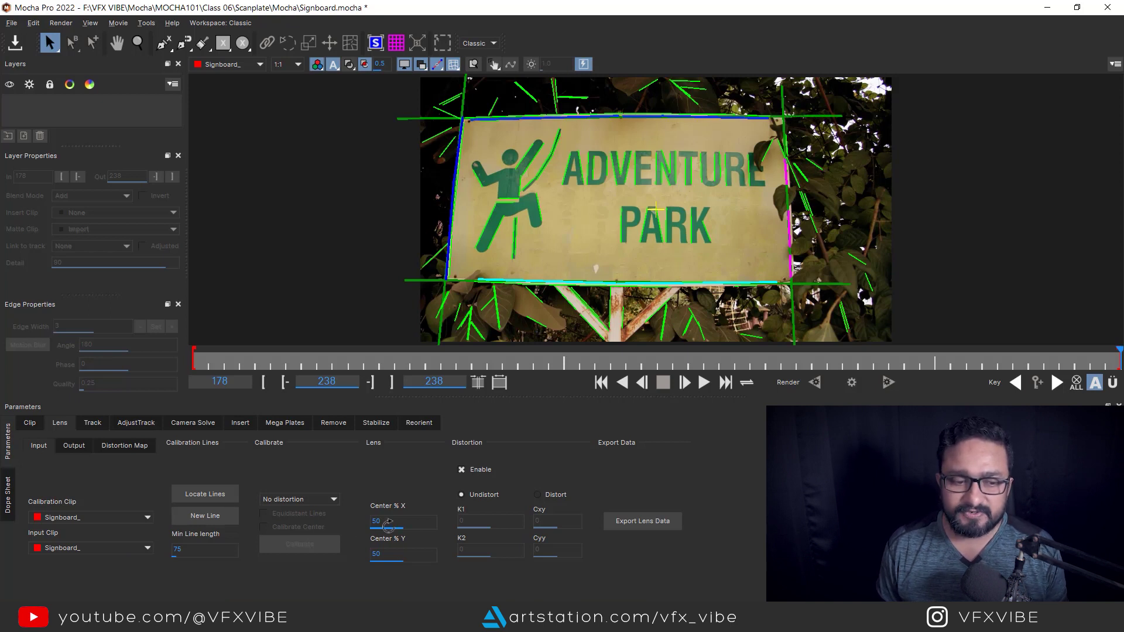
Calibrate the lens distortion from the signboard lines using the 1-Parameter model.
{"action": "left_click", "coordinate": [313, 502]}
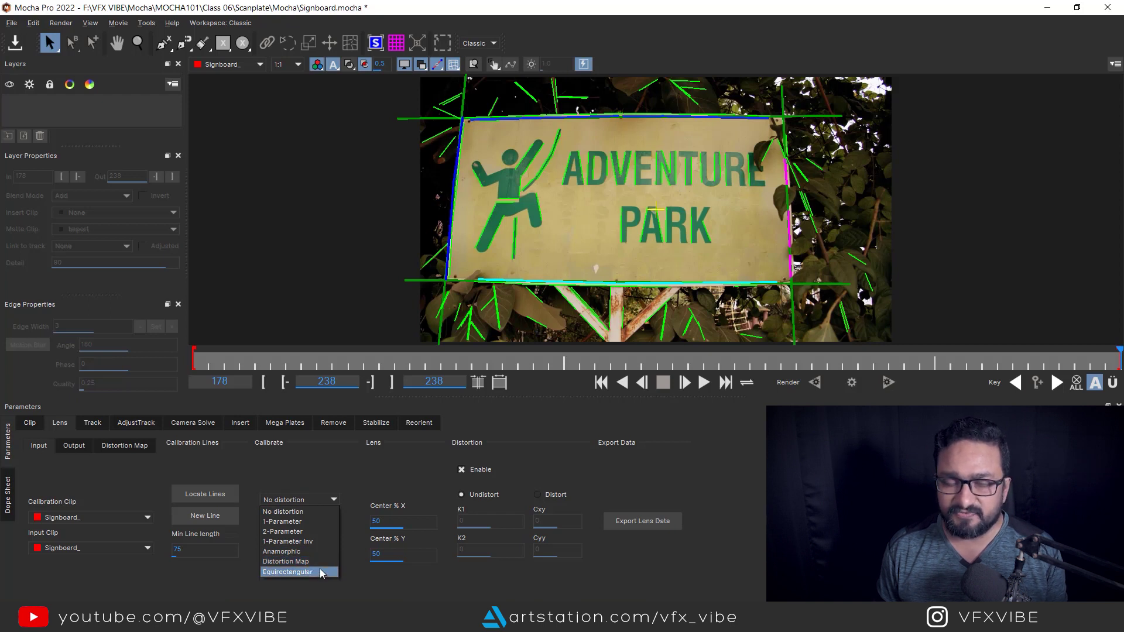
{"action": "left_click", "coordinate": [290, 521]}
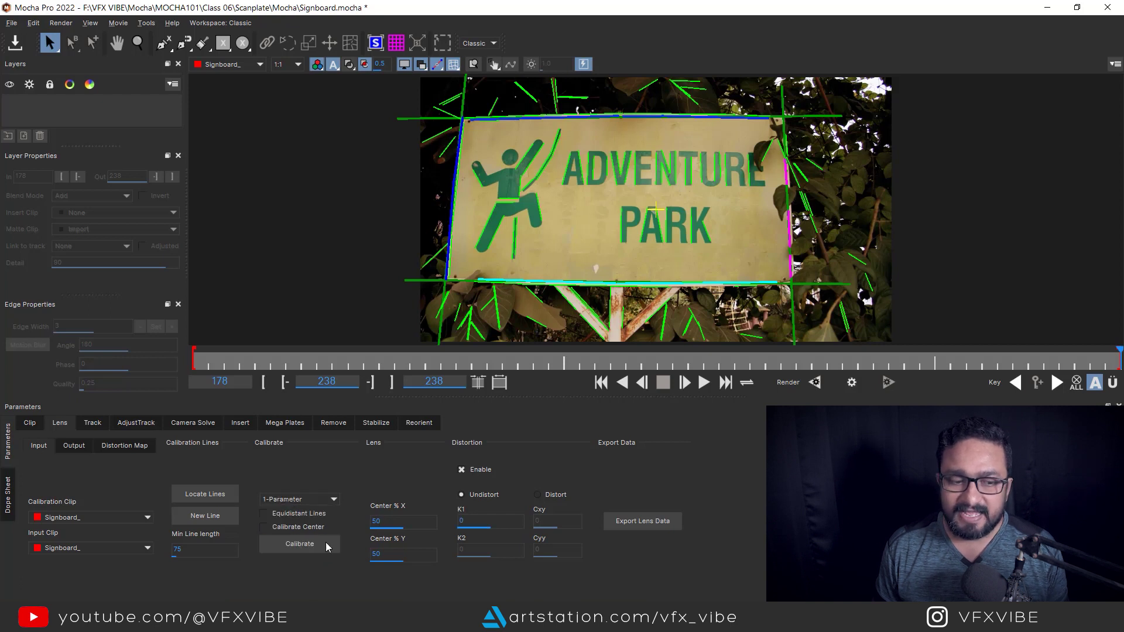
{"action": "left_click", "coordinate": [286, 539]}
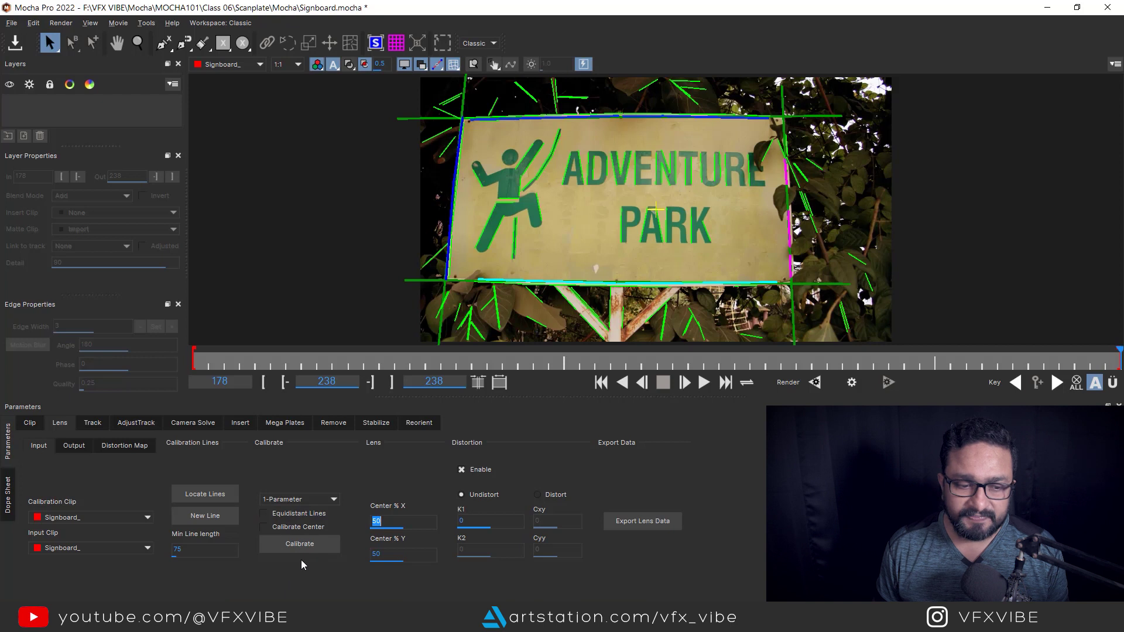
{"action": "left_click", "coordinate": [304, 544]}
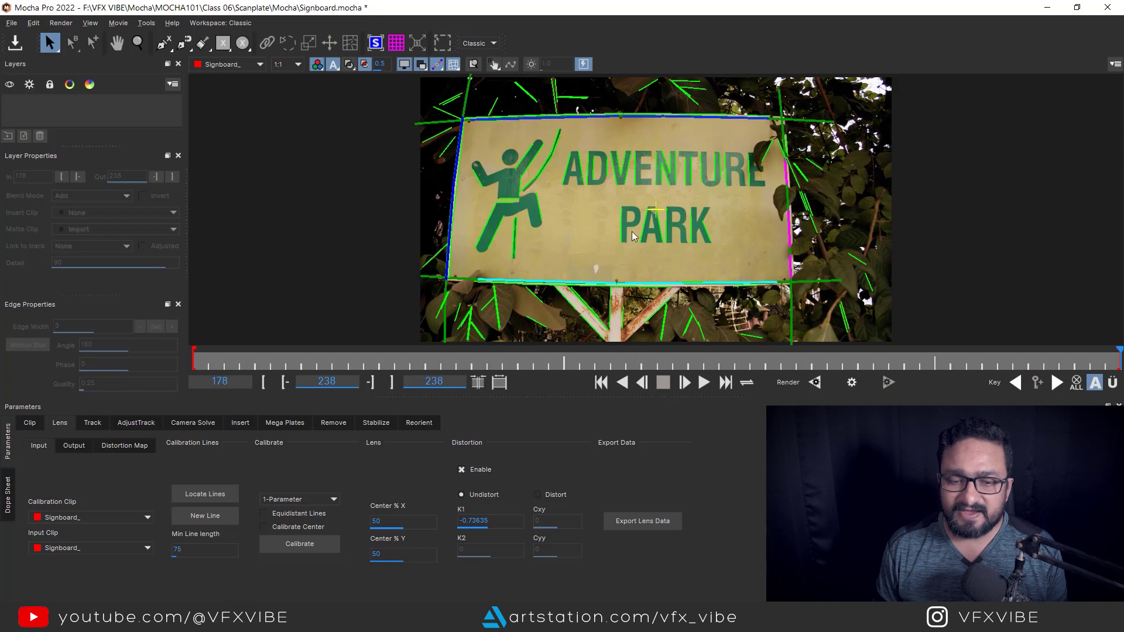
Render the undistorted signboard clip at frames 238 and 198.
{"action": "left_click", "coordinate": [852, 384]}
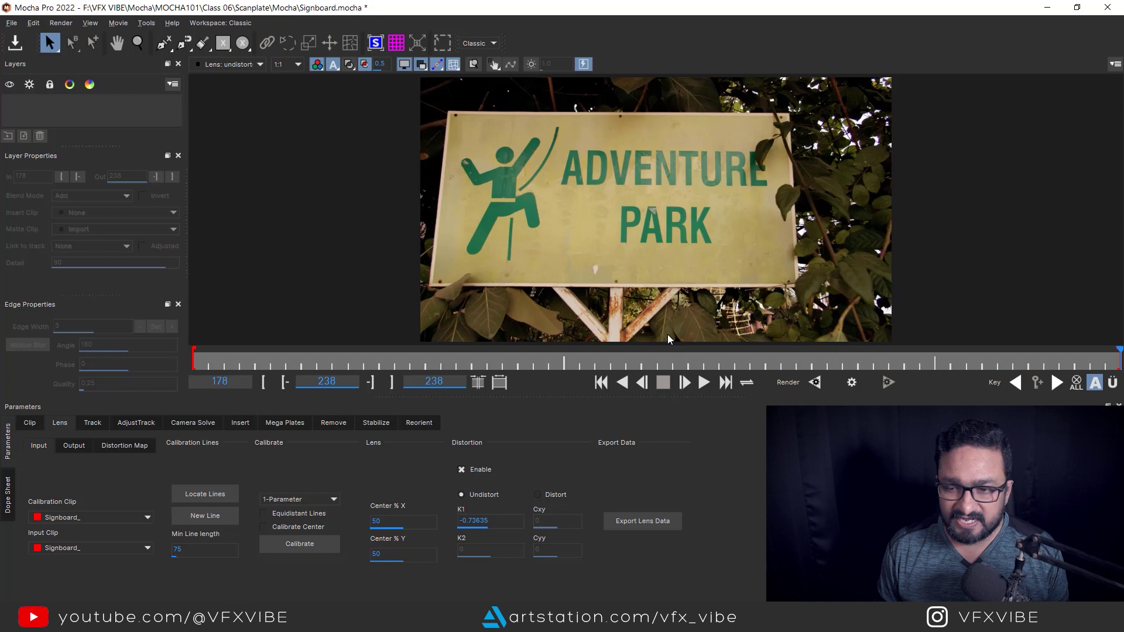
{"action": "left_click_drag", "start_coordinate": [1113, 361], "coordinate": [494, 395]}
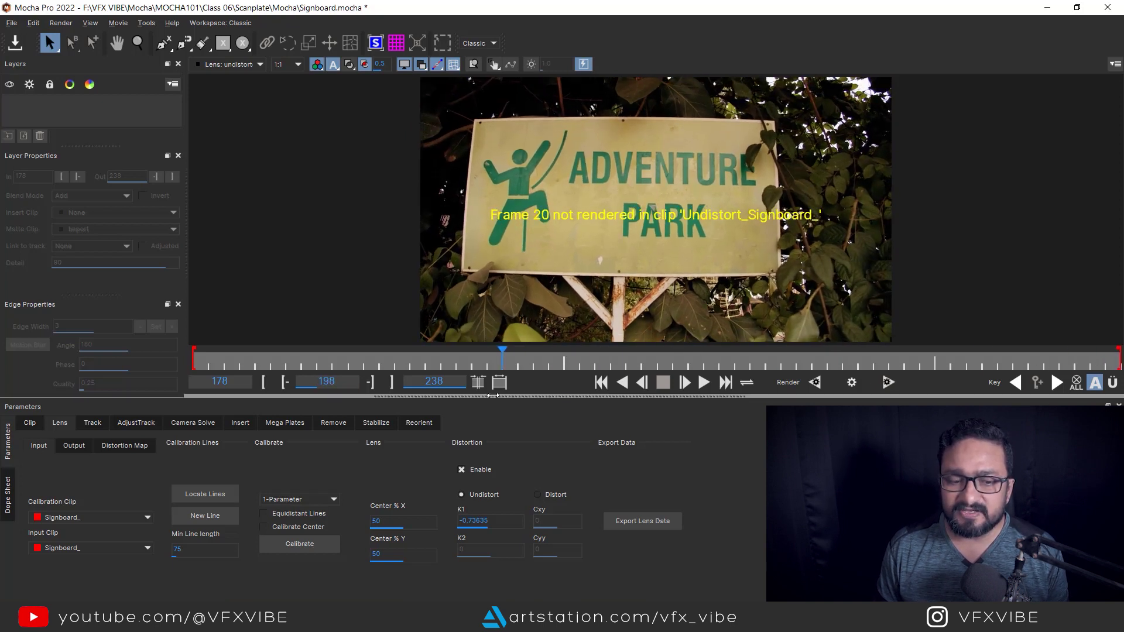
{"action": "left_click", "coordinate": [852, 383]}
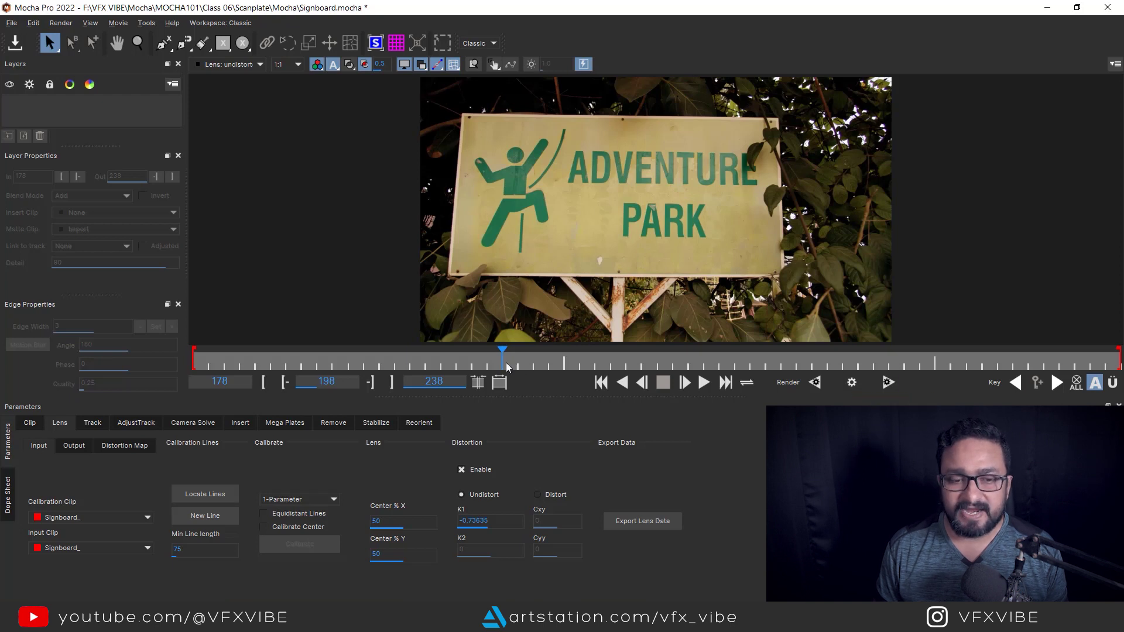
{"action": "left_click_drag", "start_coordinate": [508, 363], "coordinate": [606, 378]}
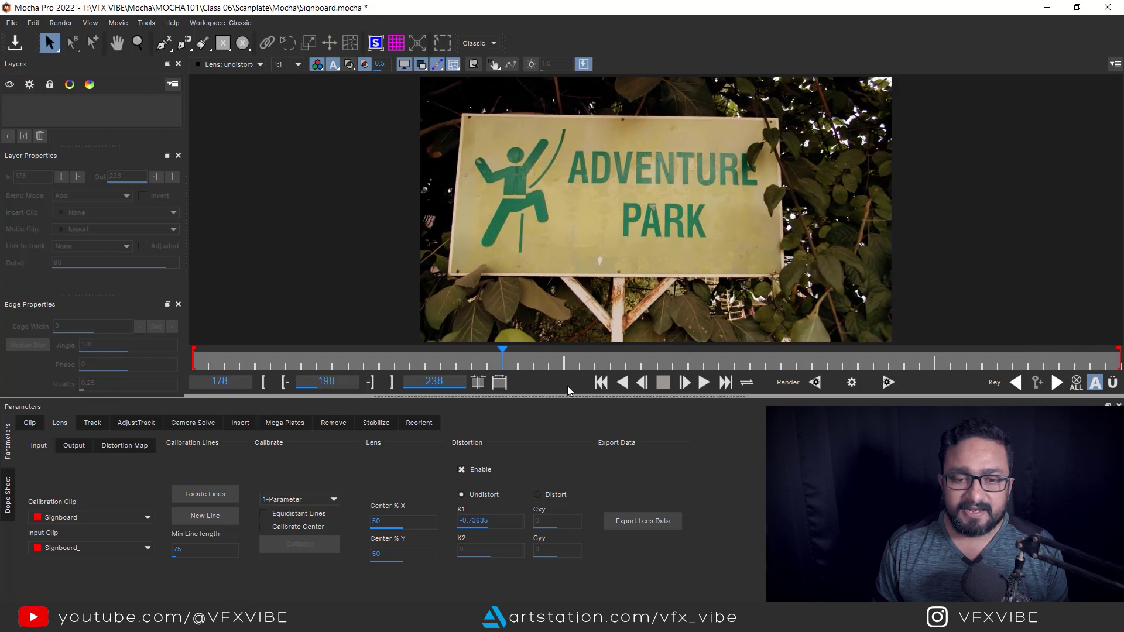
Return to frame 178 and draw a four-point X-spline tracking shape around the inner face of the signboard.
{"action": "left_click", "coordinate": [601, 382]}
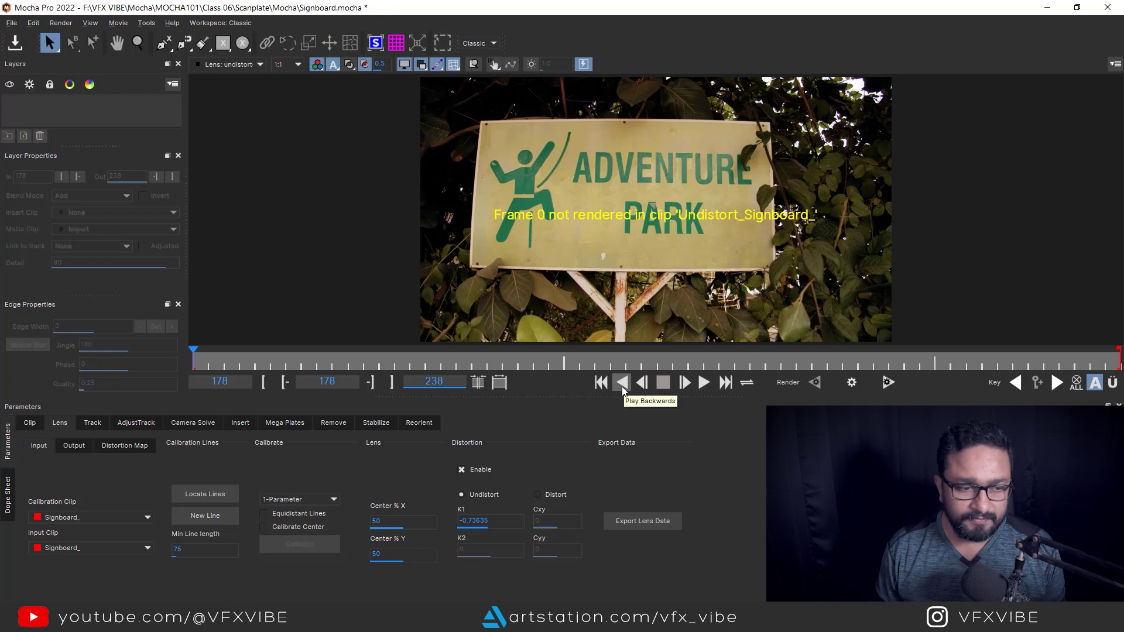
{"action": "left_click", "coordinate": [94, 425]}
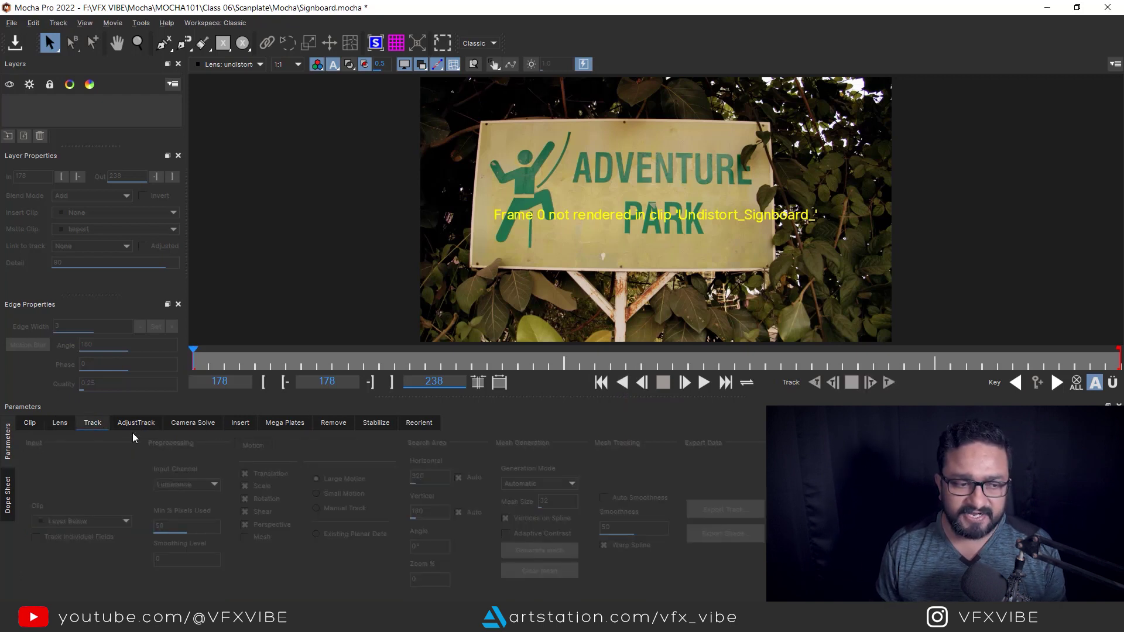
{"action": "left_click", "coordinate": [164, 43]}
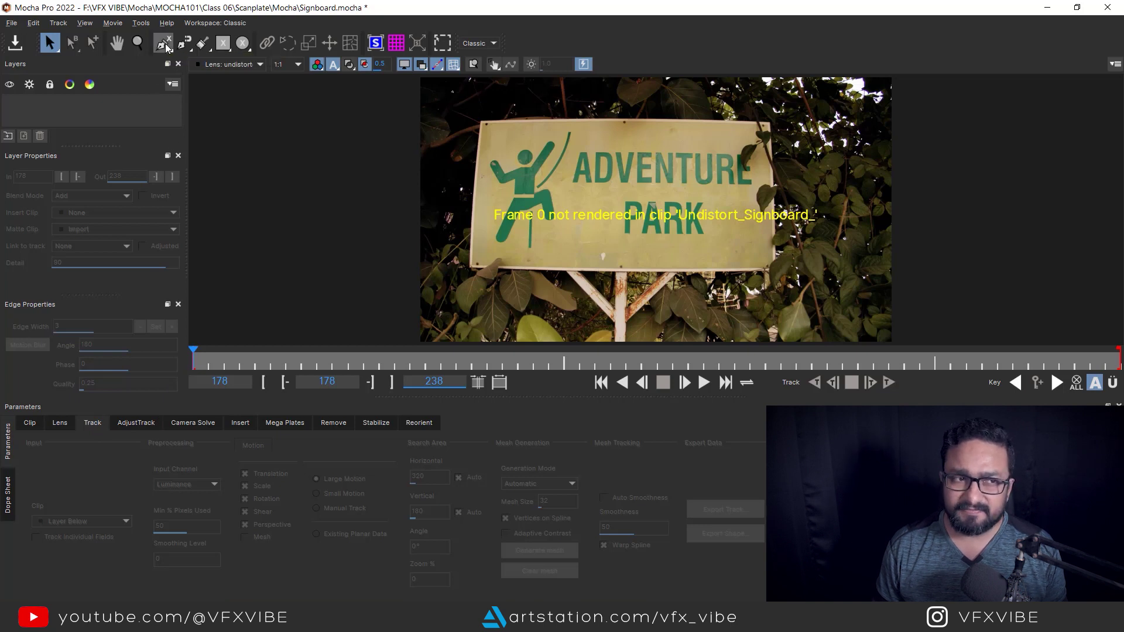
{"action": "left_click", "coordinate": [486, 128]}
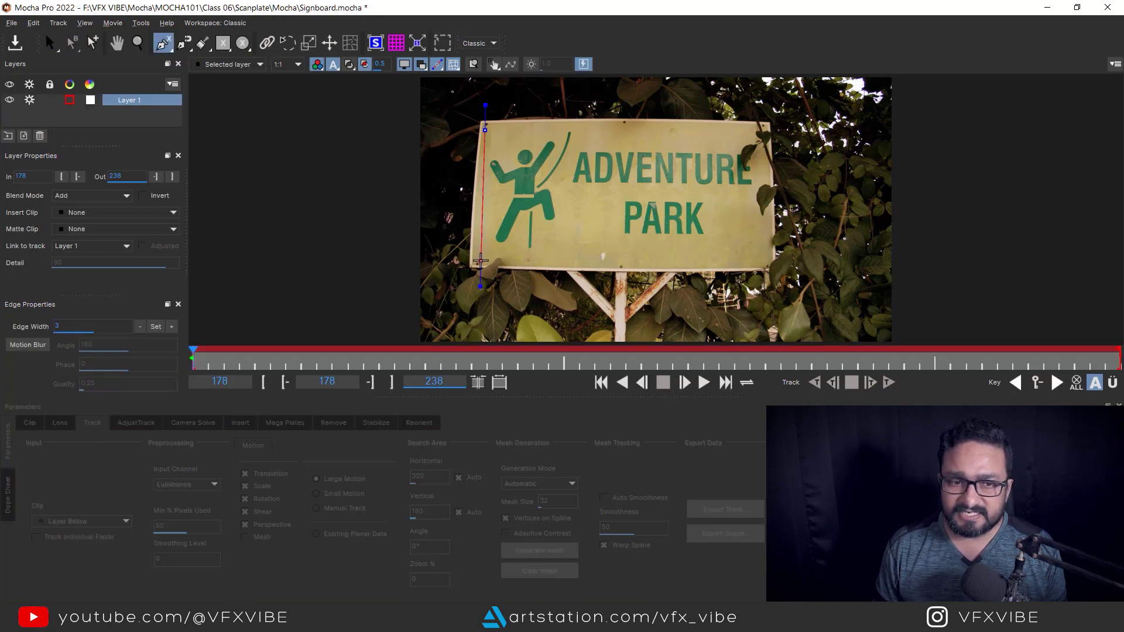
{"action": "left_click", "coordinate": [475, 264]}
{"action": "left_click", "coordinate": [740, 258]}
{"action": "left_click", "coordinate": [735, 136]}
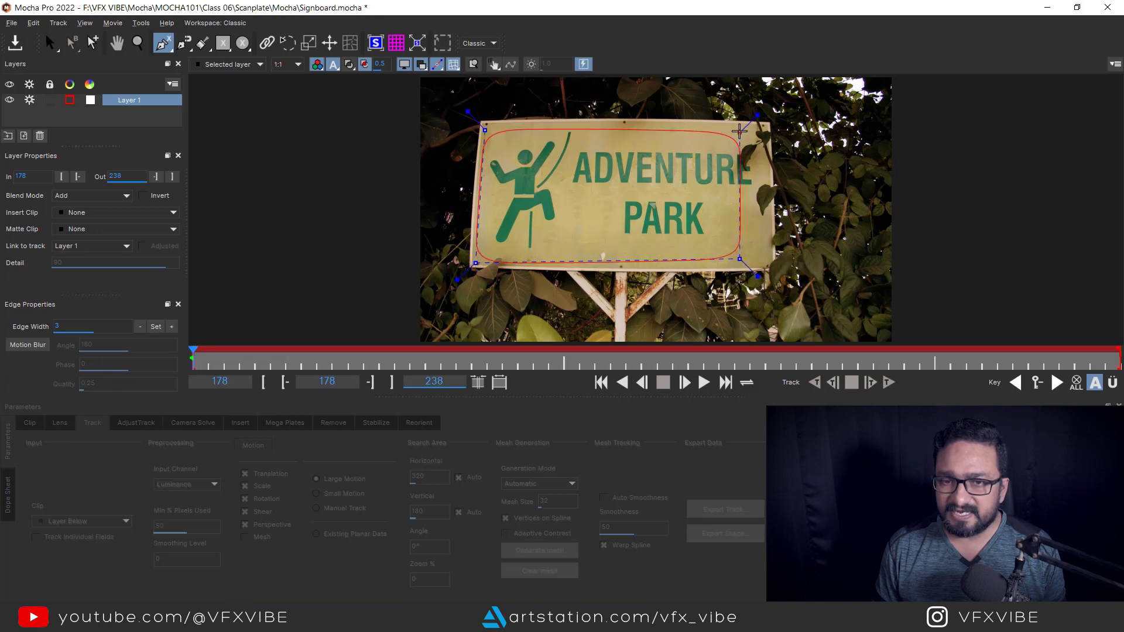
{"action": "right_click", "coordinate": [737, 132]}
Adjust the spline's corner points to sit just inside the signboard's edges and enable Perspective motion for the track.
{"action": "left_click_drag", "start_coordinate": [735, 131], "coordinate": [735, 129]}
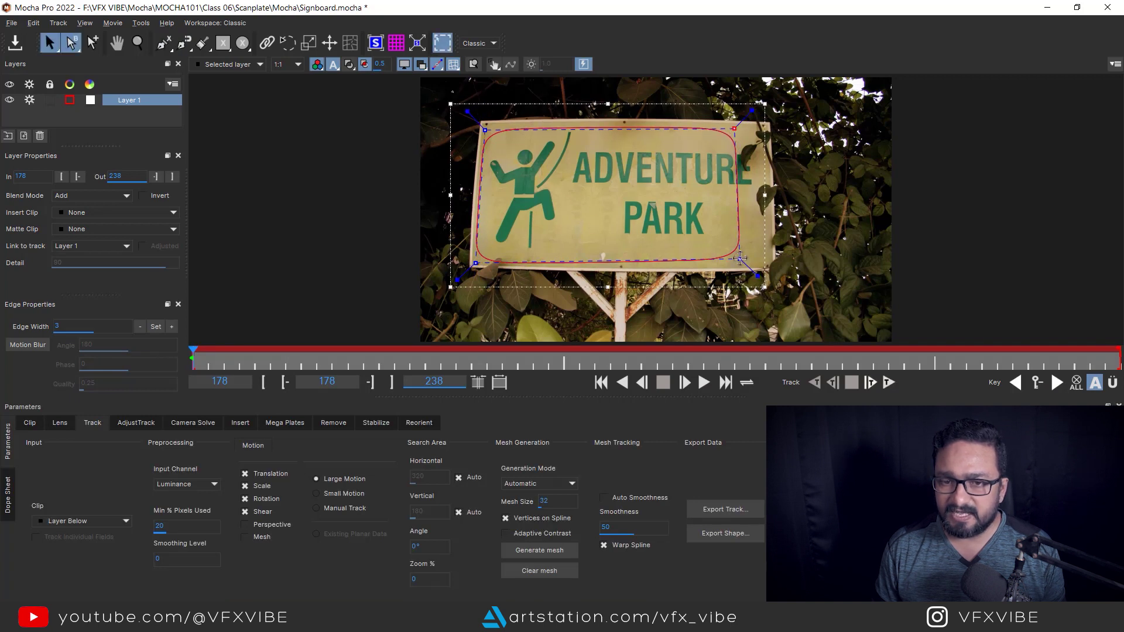
{"action": "left_click_drag", "start_coordinate": [736, 259], "coordinate": [729, 260]}
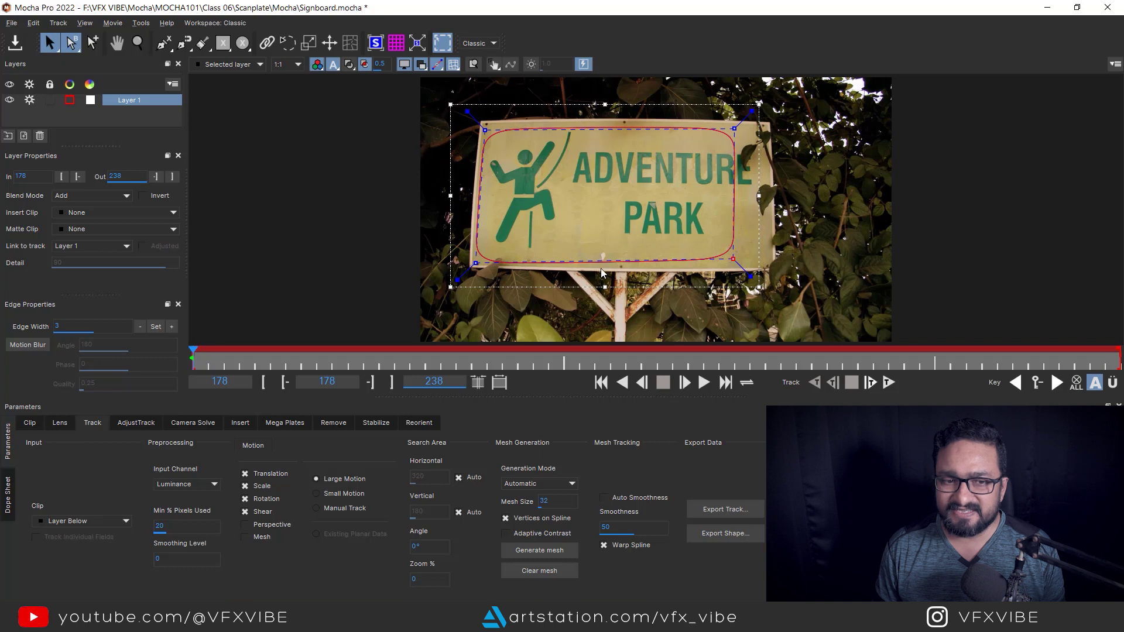
{"action": "left_click_drag", "start_coordinate": [476, 263], "coordinate": [478, 252]}
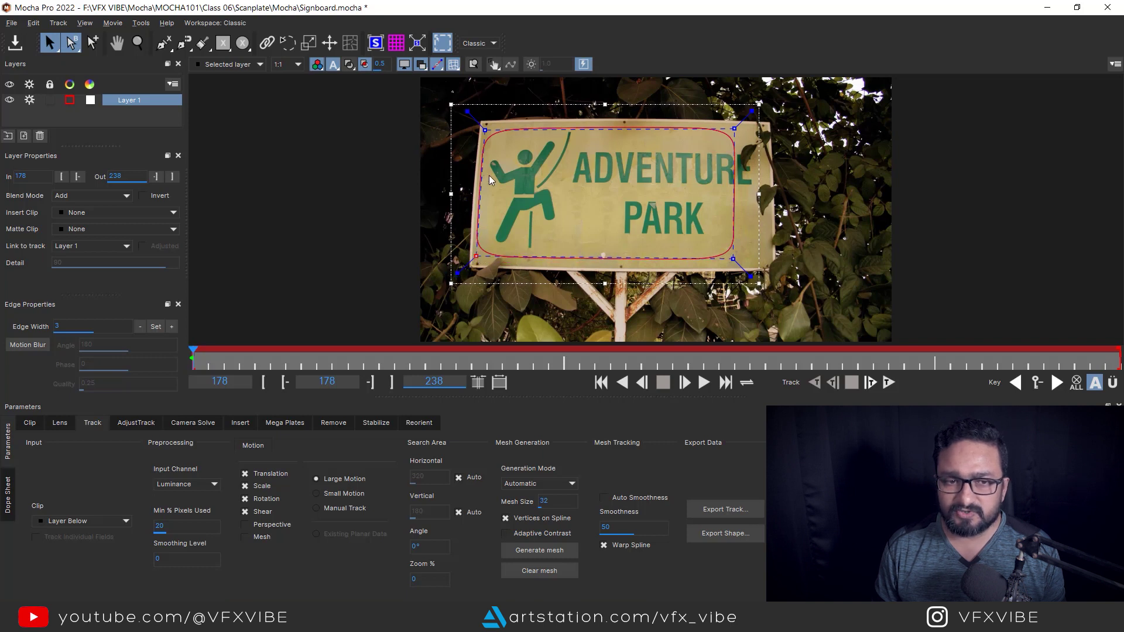
{"action": "left_click_drag", "start_coordinate": [484, 127], "coordinate": [486, 127]}
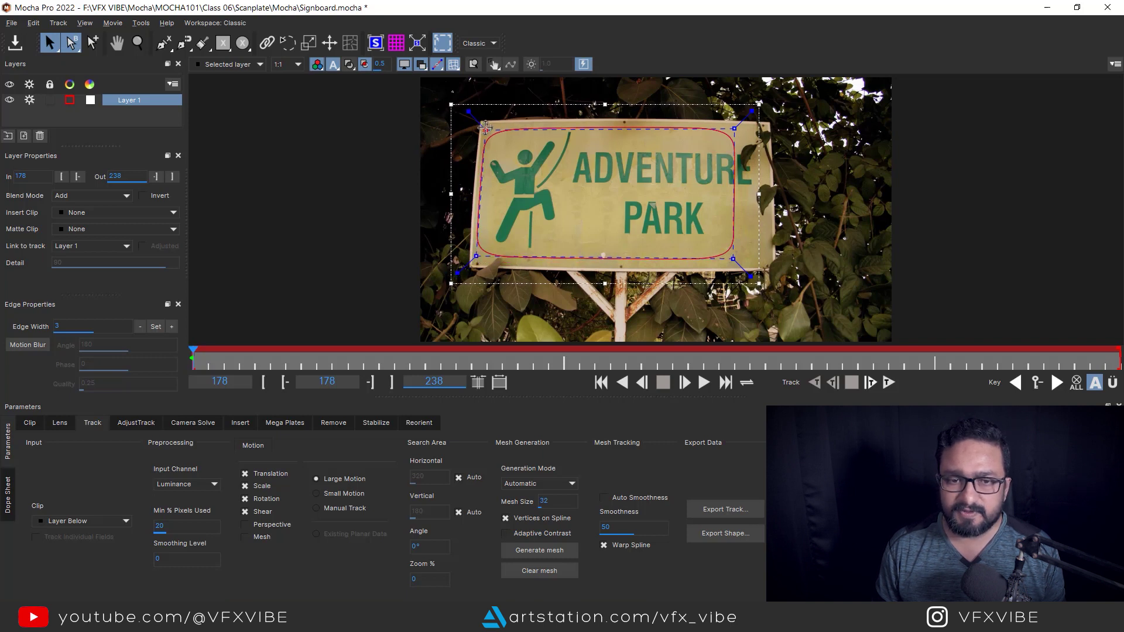
{"action": "left_click", "coordinate": [245, 526]}
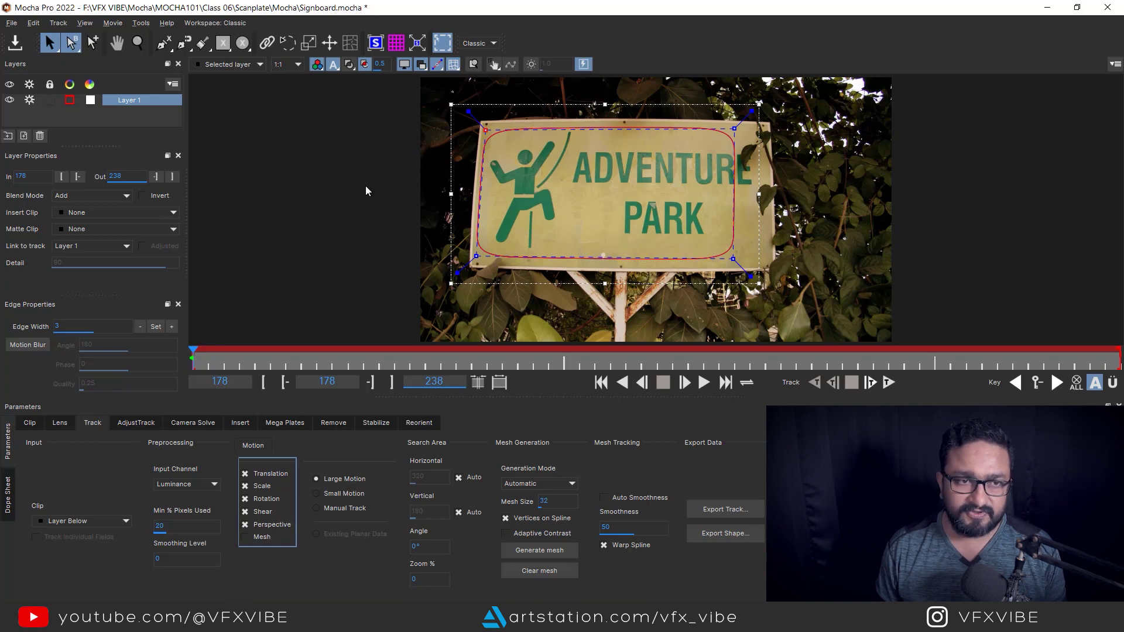
Track the signboard layer forward from frame 178 to 238, review the track by scrubbing, and return to frame 178.
{"action": "left_click", "coordinate": [888, 382]}
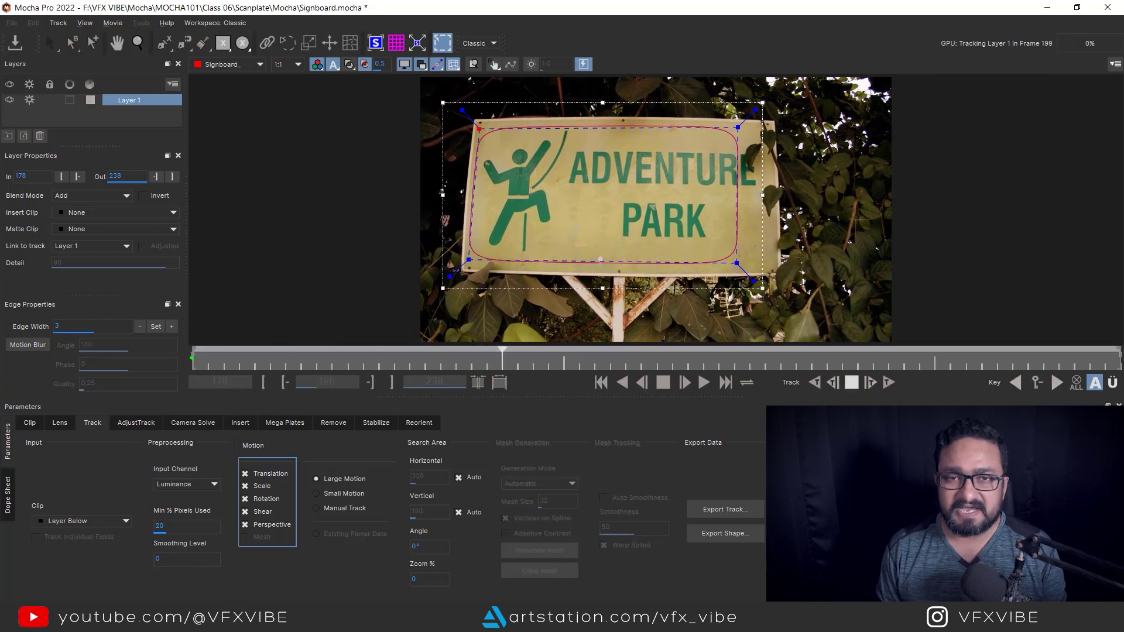
{"action": "left_click_drag", "start_coordinate": [1118, 359], "coordinate": [324, 383]}
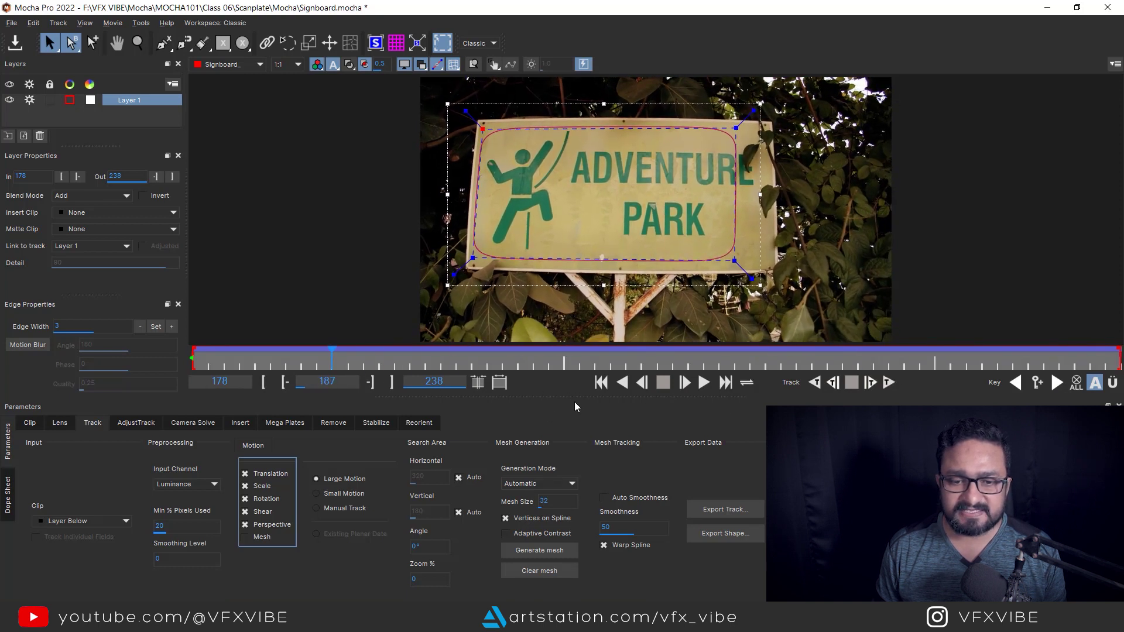
{"action": "left_click", "coordinate": [602, 383]}
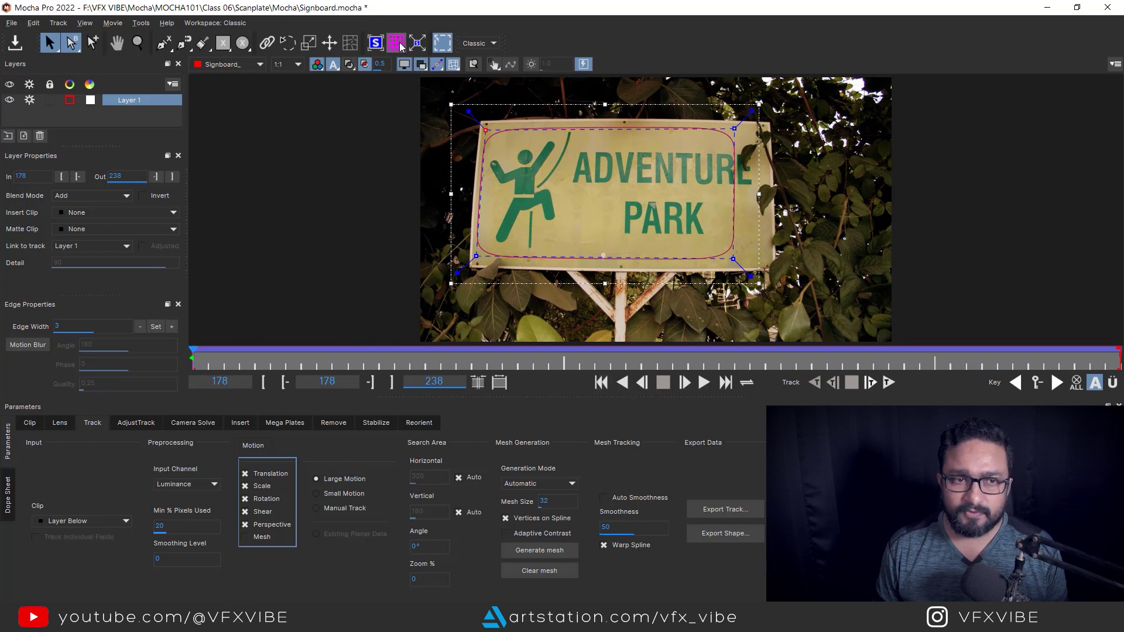
Display the planar grid and planar surface, and place the surface's upper-left corner on the signboard's upper-left corner.
{"action": "left_click", "coordinate": [401, 46]}
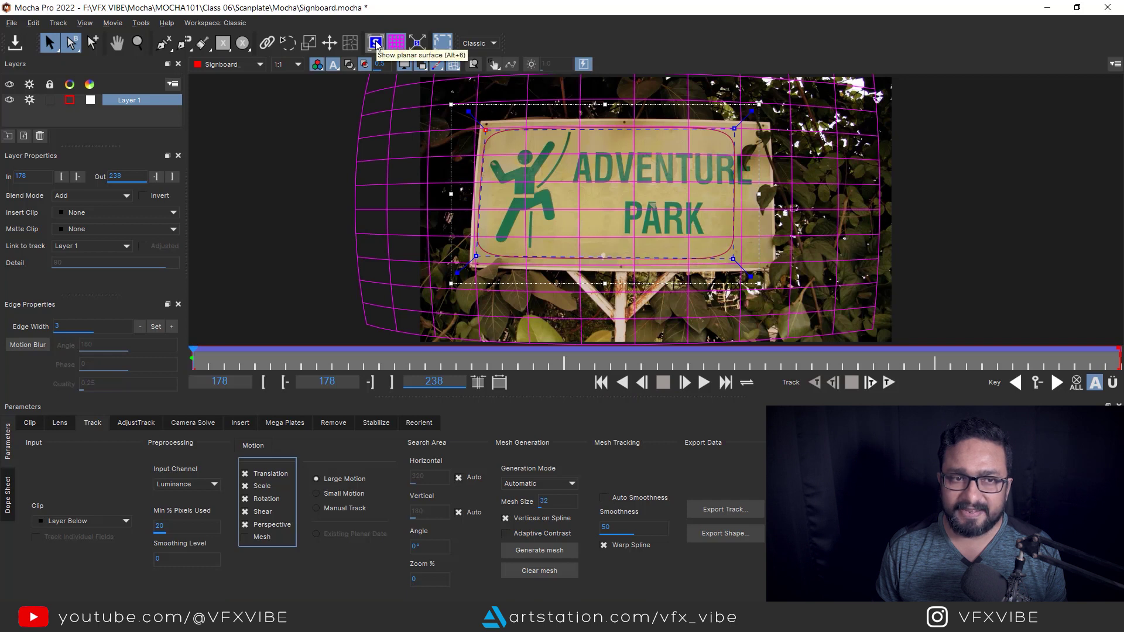
{"action": "left_click", "coordinate": [376, 45]}
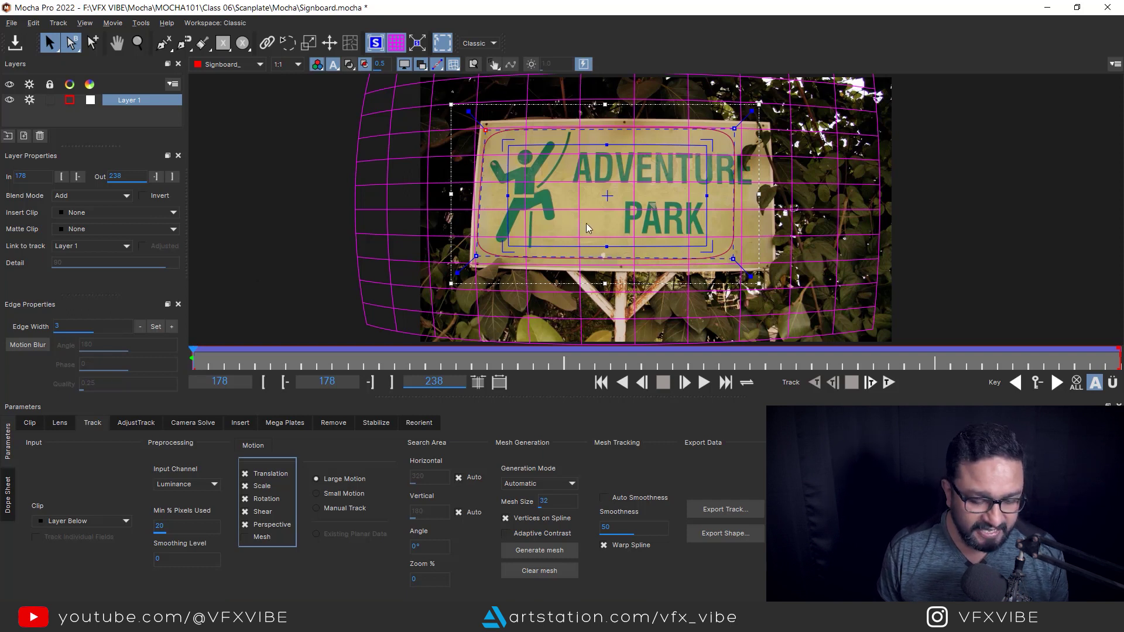
{"action": "key", "text": "z"}
{"action": "left_click_drag", "start_coordinate": [536, 223], "coordinate": [538, 64]}
{"action": "right_click", "coordinate": [538, 57]}
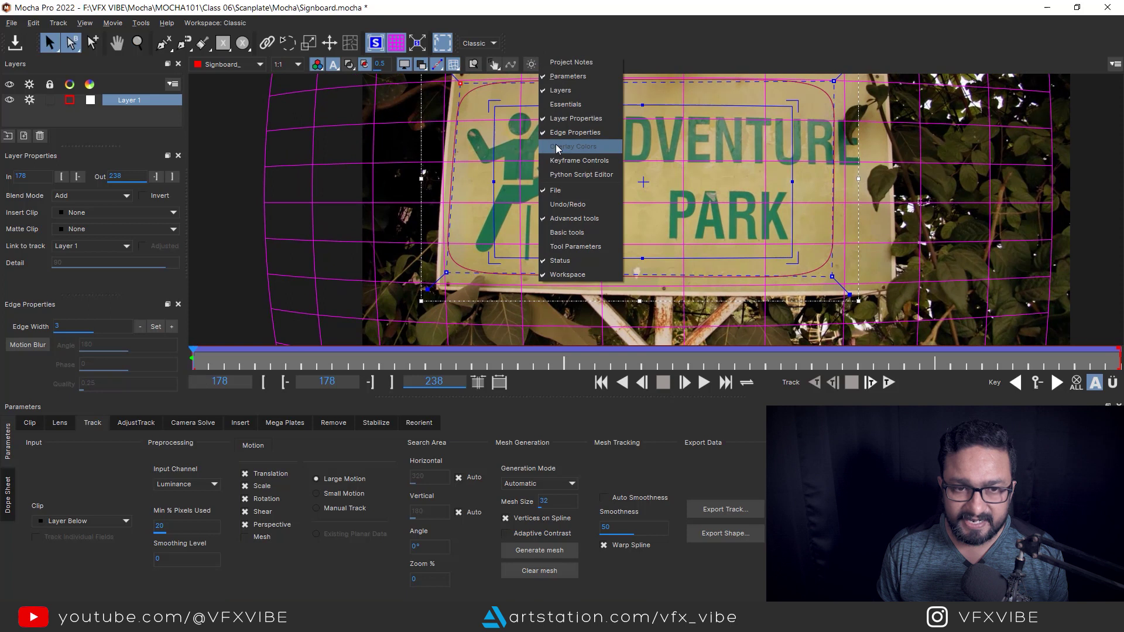
{"action": "left_click", "coordinate": [517, 163]}
{"action": "key", "text": "x"}
{"action": "left_click_drag", "start_coordinate": [515, 164], "coordinate": [539, 233]}
{"action": "key", "text": "s"}
{"action": "left_click_drag", "start_coordinate": [524, 190], "coordinate": [493, 165]}
{"action": "key", "text": "z"}
{"action": "left_click_drag", "start_coordinate": [514, 215], "coordinate": [505, 33]}
{"action": "right_click", "coordinate": [504, 29]}
{"action": "left_click_drag", "start_coordinate": [466, 123], "coordinate": [466, 122]}
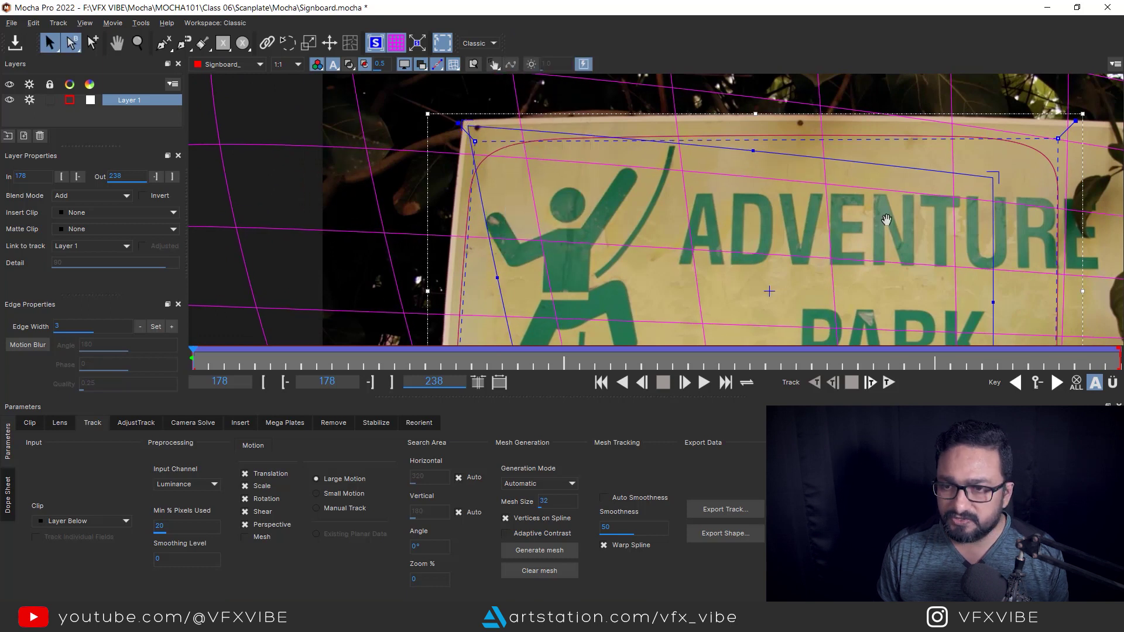
Fit the remaining corners of the planar surface to the signboard's outer corners.
{"action": "key", "text": "x"}
{"action": "left_click_drag", "start_coordinate": [886, 220], "coordinate": [573, 253]}
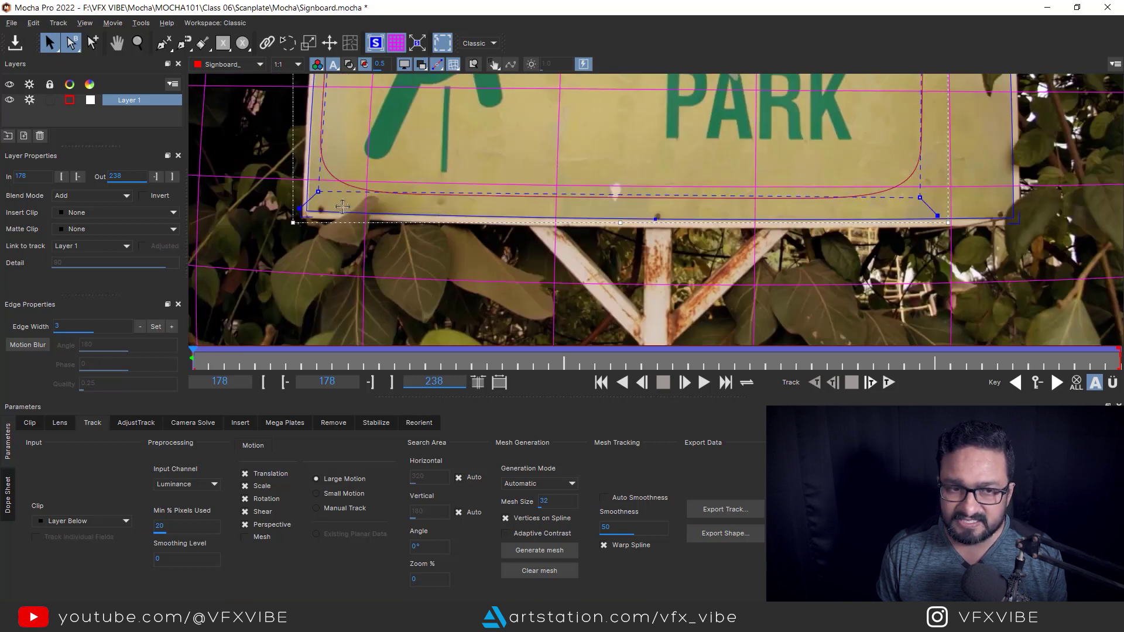
{"action": "key", "text": "z"}
{"action": "left_click_drag", "start_coordinate": [614, 255], "coordinate": [760, 352]}
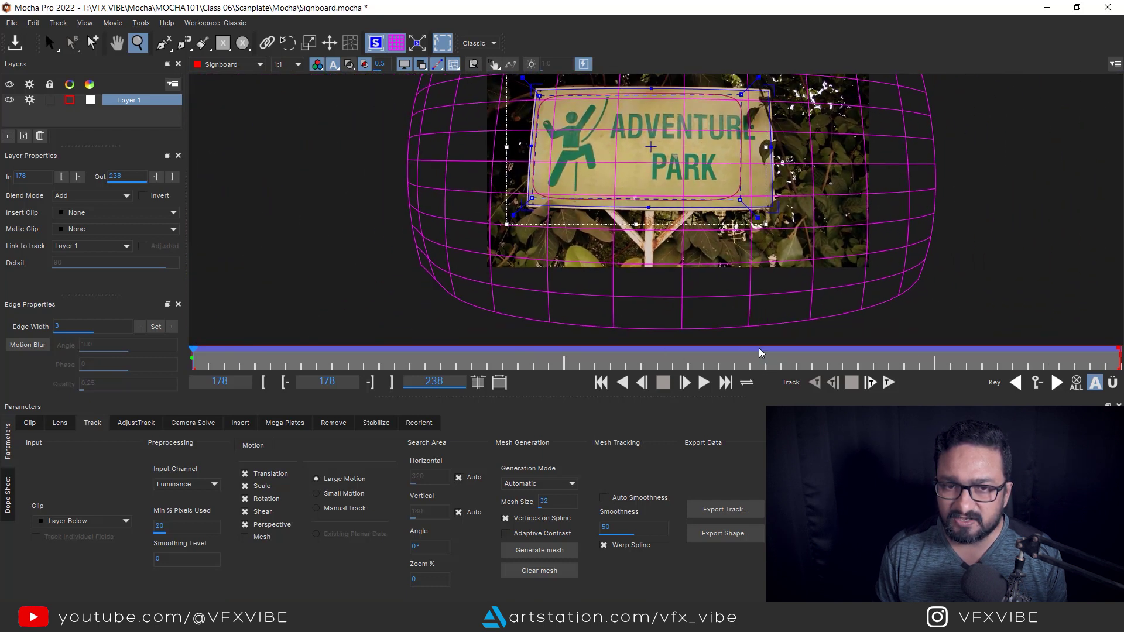
{"action": "key", "text": "x"}
{"action": "left_click_drag", "start_coordinate": [474, 111], "coordinate": [407, 160]}
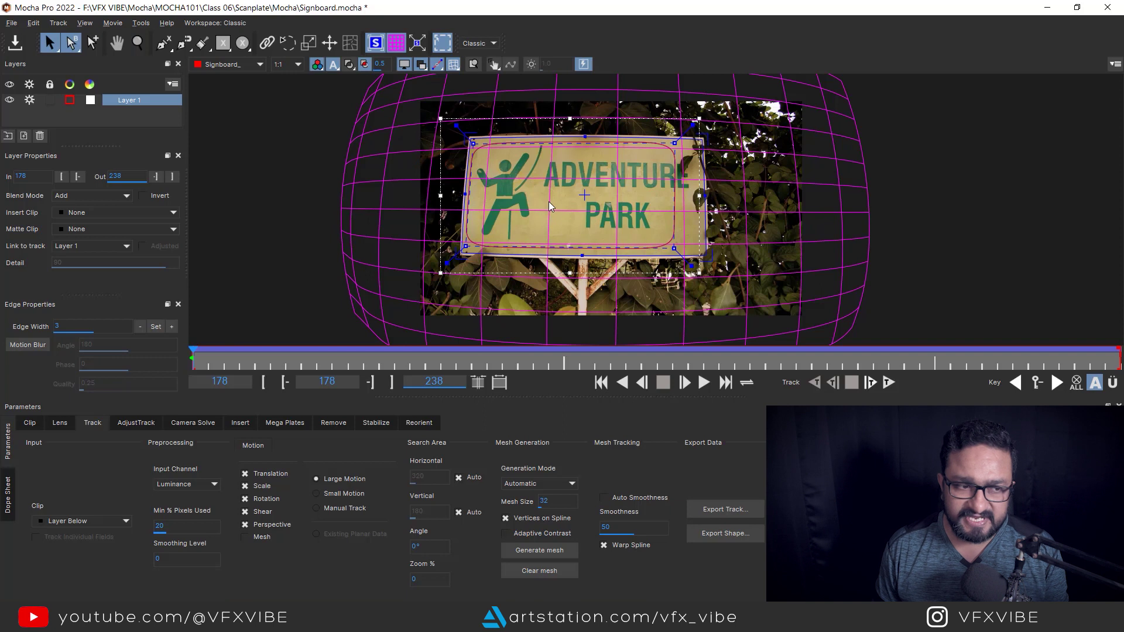
Insert the Logo clip on the tracked signboard, preview it over a few frames, and return to frame 178.
{"action": "left_click", "coordinate": [84, 212]}
{"action": "left_click", "coordinate": [92, 264]}
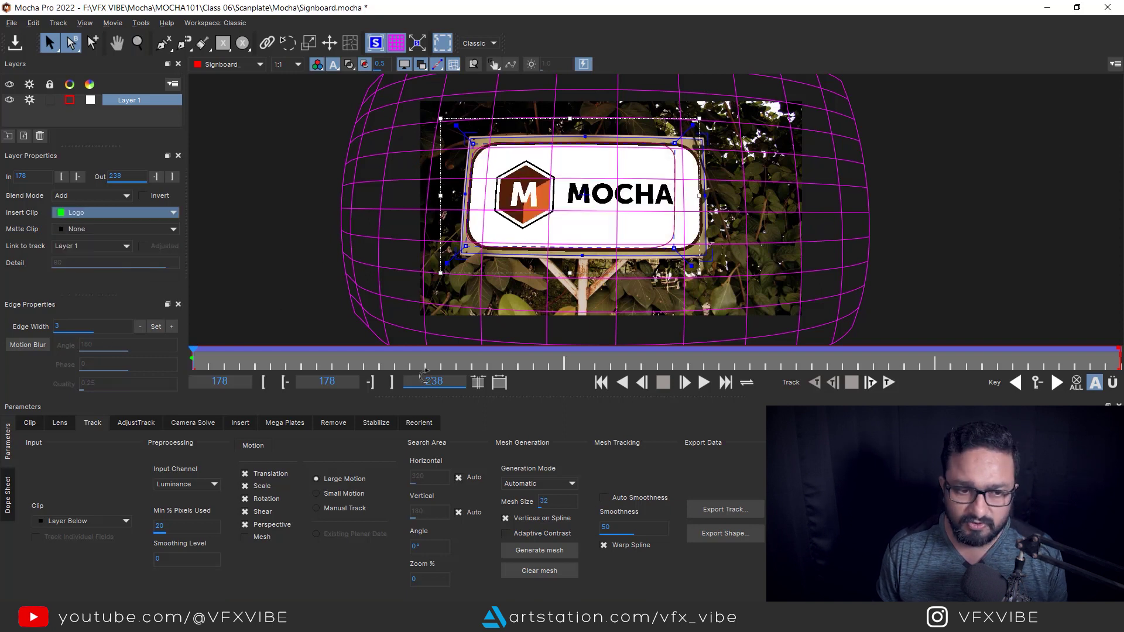
{"action": "left_click_drag", "start_coordinate": [194, 354], "coordinate": [240, 404]}
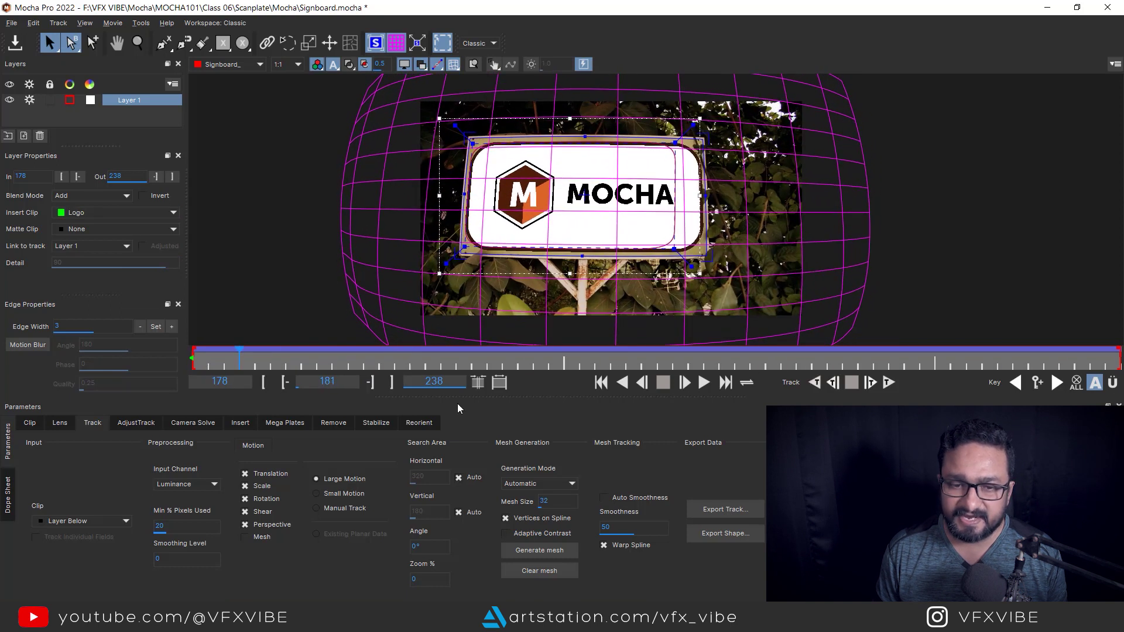
{"action": "left_click", "coordinate": [601, 382]}
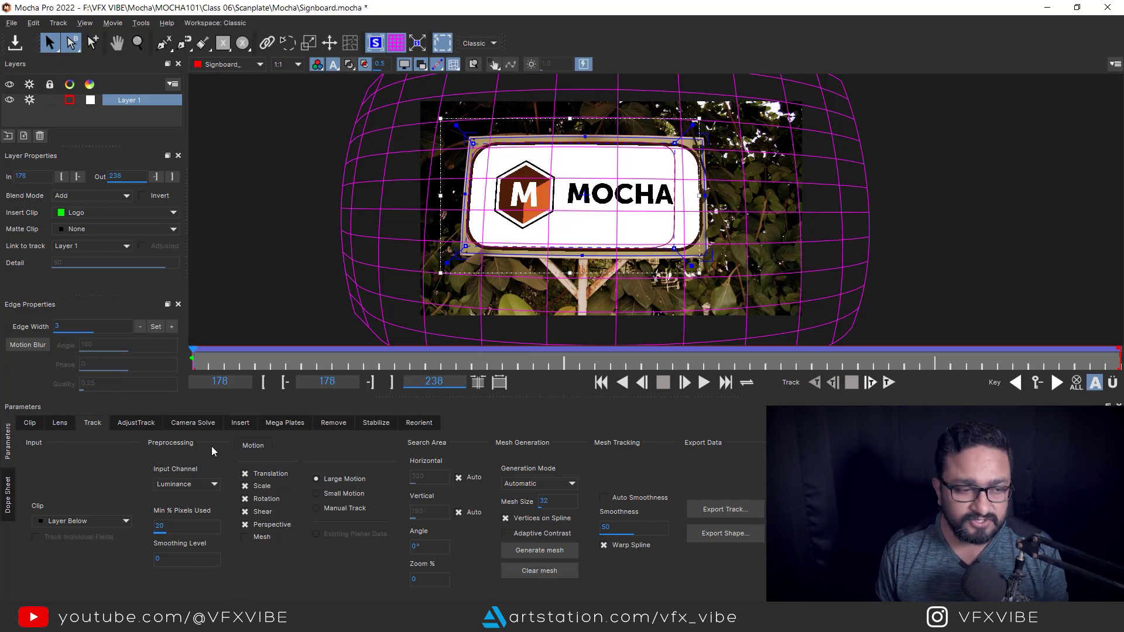
Export the Undistort lens data as a .tiff Distortion Map Clip into the New folder inside Distortion Data.
{"action": "left_click", "coordinate": [60, 423]}
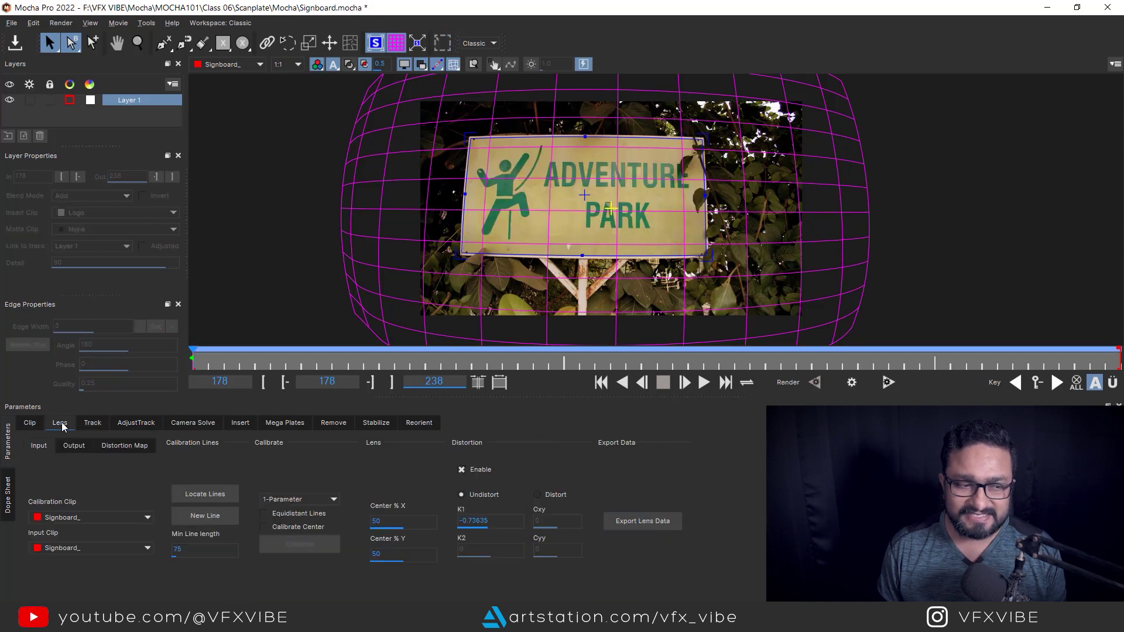
{"action": "left_click", "coordinate": [635, 521]}
{"action": "left_click_drag", "start_coordinate": [564, 201], "coordinate": [598, 199]}
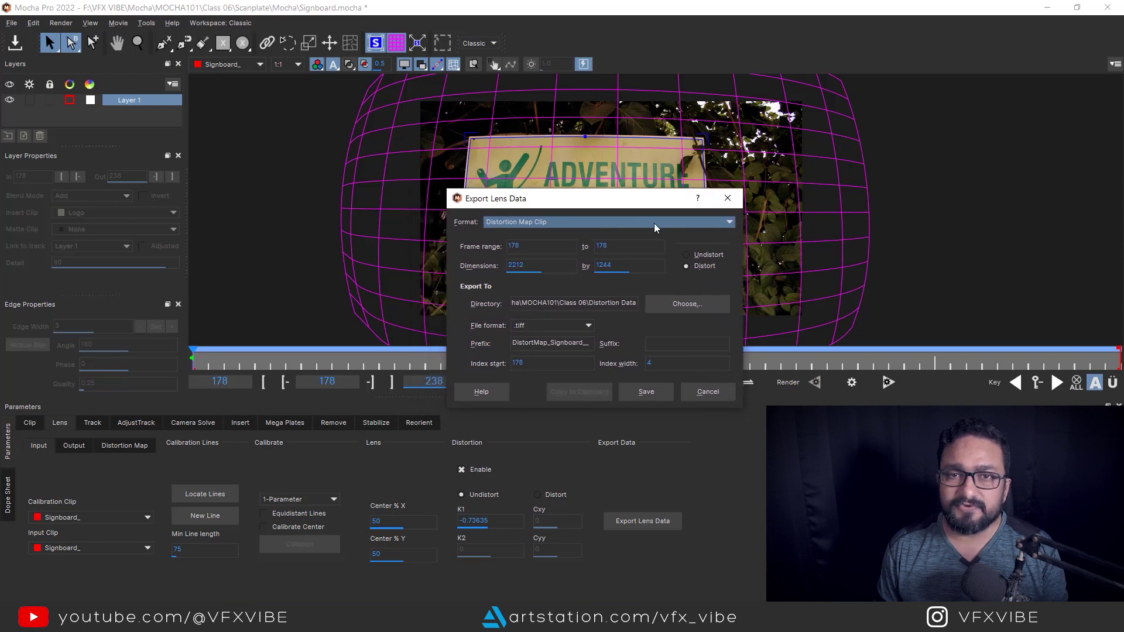
{"action": "left_click", "coordinate": [687, 255]}
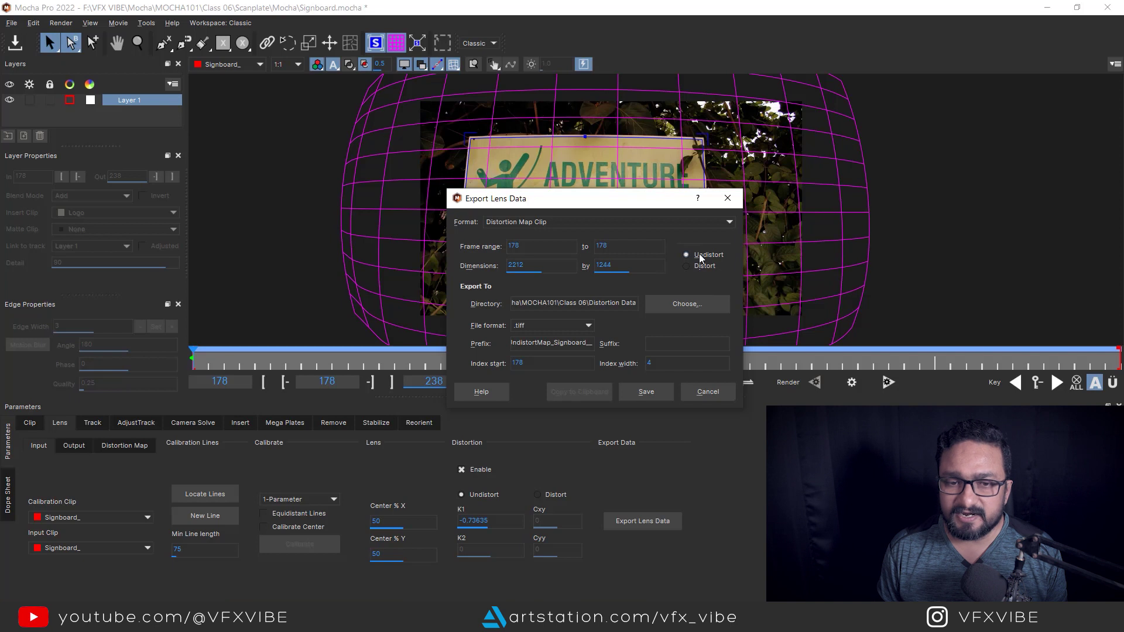
{"action": "left_click_drag", "start_coordinate": [586, 202], "coordinate": [588, 182]}
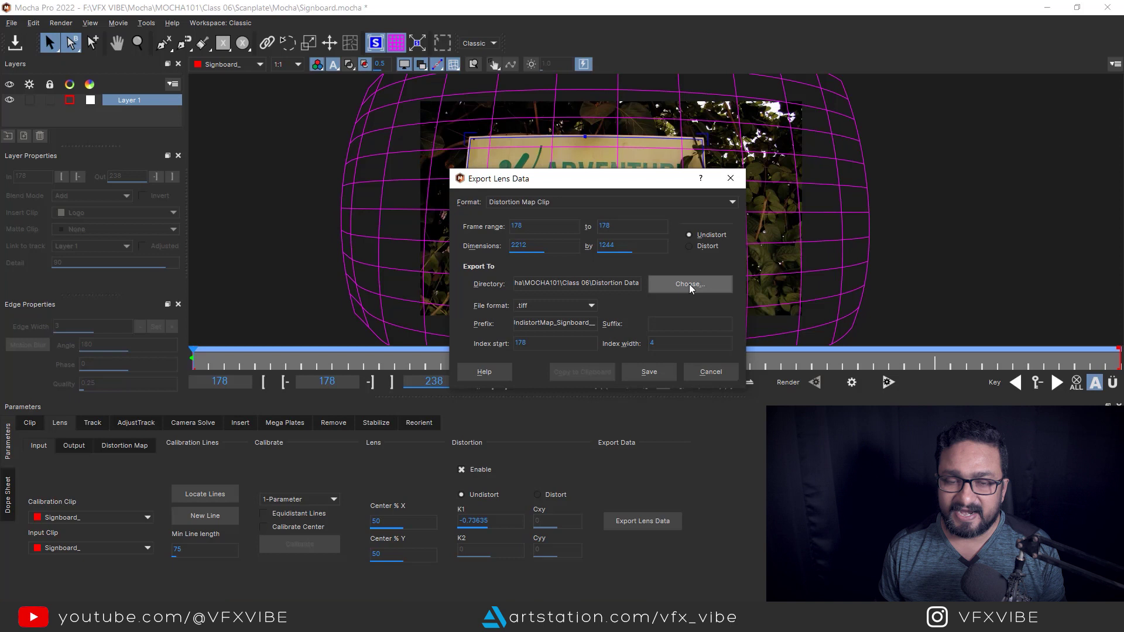
{"action": "left_click", "coordinate": [691, 289]}
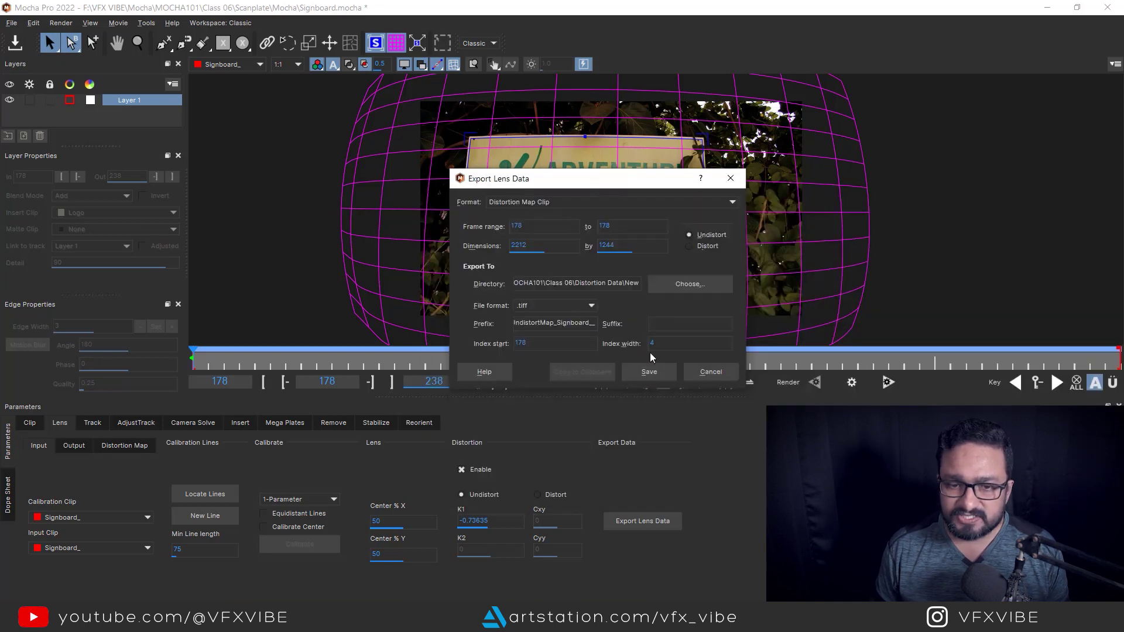
{"action": "left_click", "coordinate": [650, 372]}
Export the Distort version of the lens data as a .tiff Distortion Map Clip to the same folder.
{"action": "left_click", "coordinate": [646, 527]}
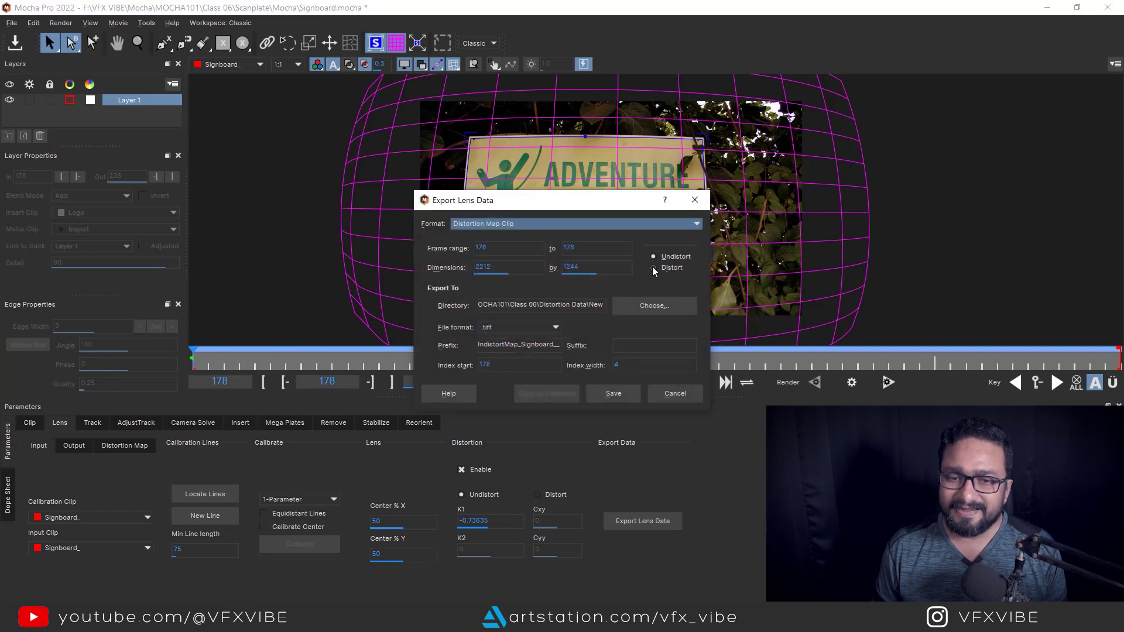
{"action": "left_click", "coordinate": [654, 268]}
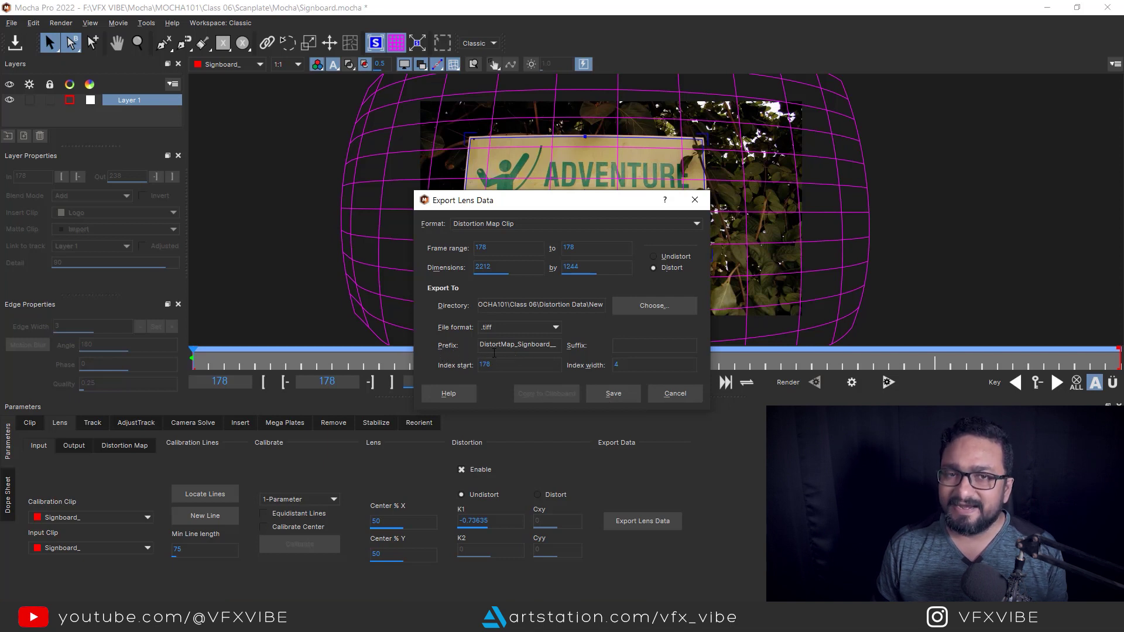
{"action": "left_click", "coordinate": [622, 397]}
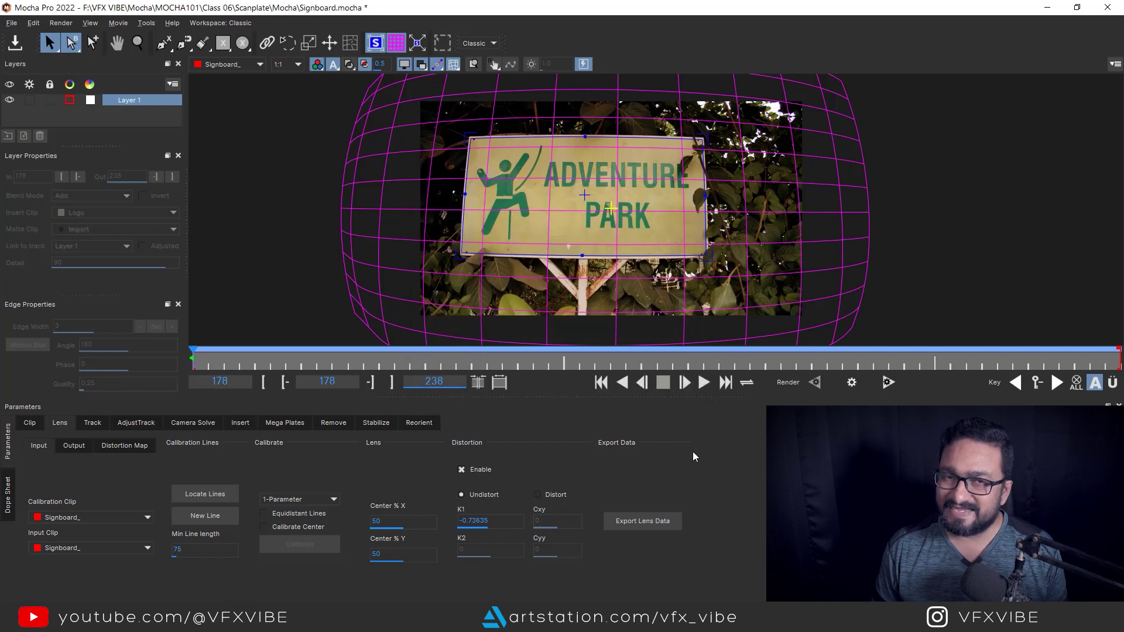
Copy the tracking data to the clipboard in Nuke Corner Pin (*.nk) format with Remove lens distortion enabled.
{"action": "left_click", "coordinate": [89, 426]}
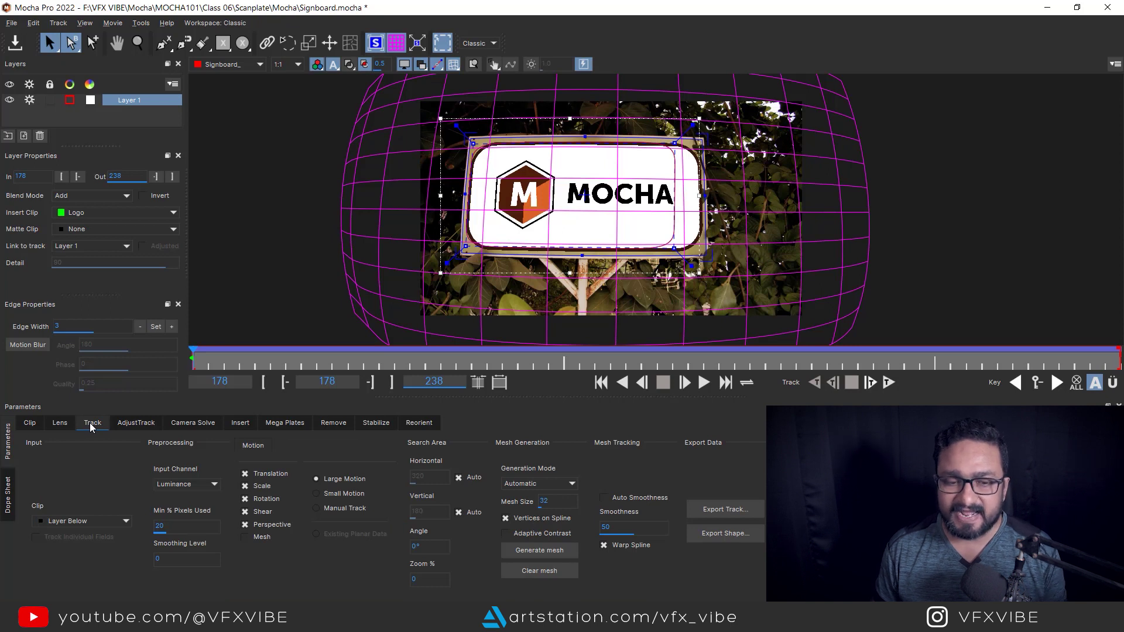
{"action": "left_click", "coordinate": [733, 511]}
{"action": "left_click_drag", "start_coordinate": [543, 265], "coordinate": [574, 253]}
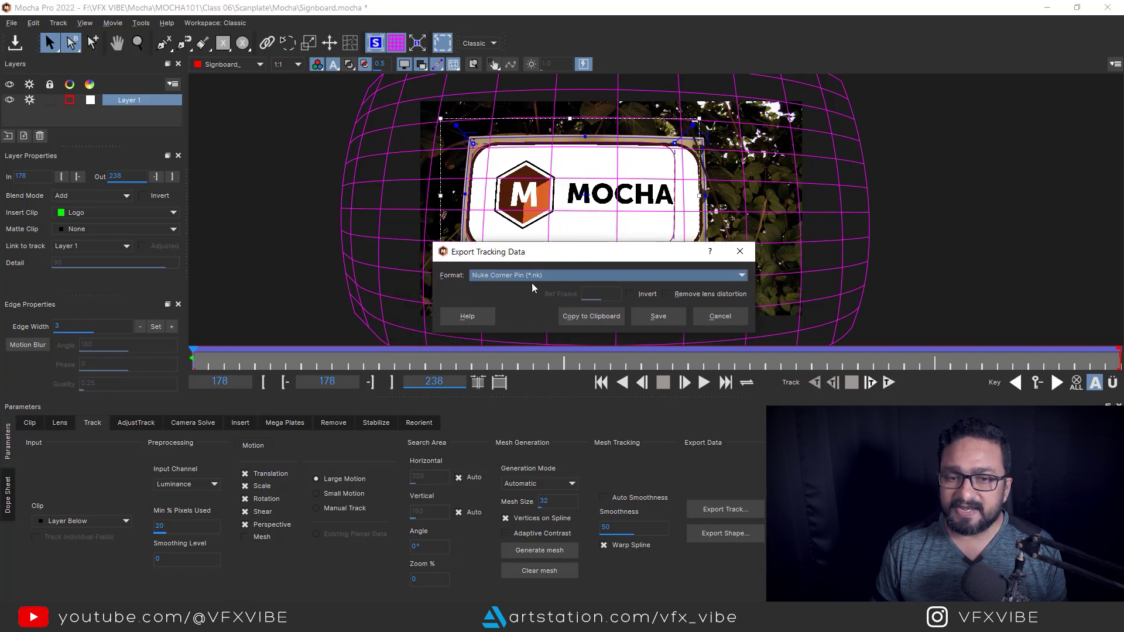
{"action": "left_click", "coordinate": [667, 294]}
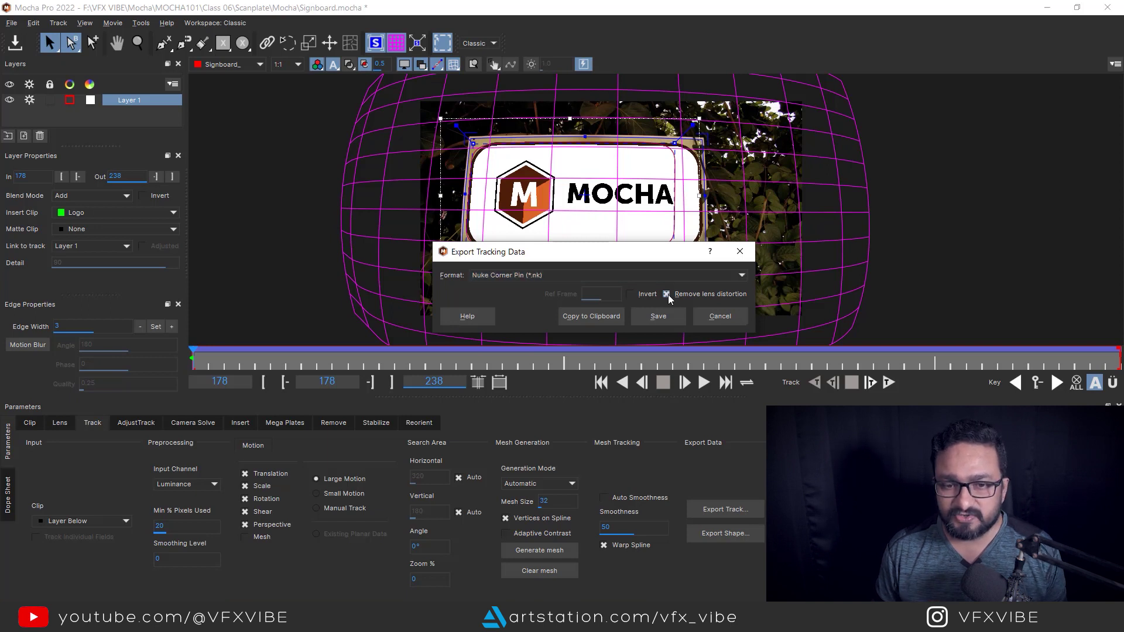
{"action": "left_click", "coordinate": [593, 317]}
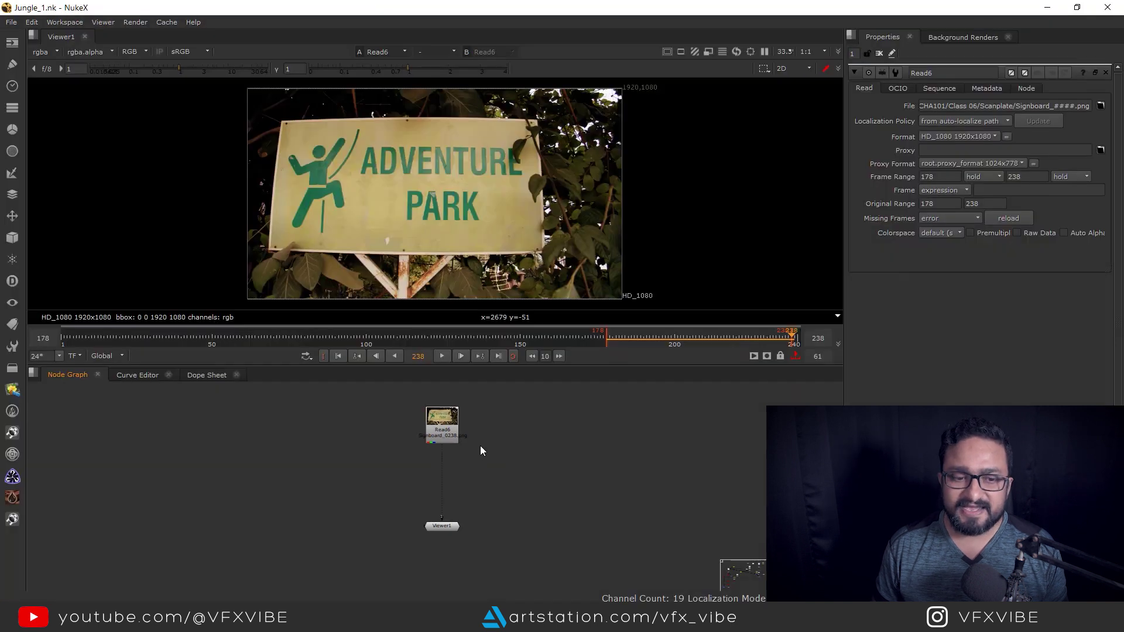
Switch to NukeX, paste the corner pin node, and bring the exported DistortMap and UndistortMap images into the node graph.
{"action": "left_click", "coordinate": [443, 356]}
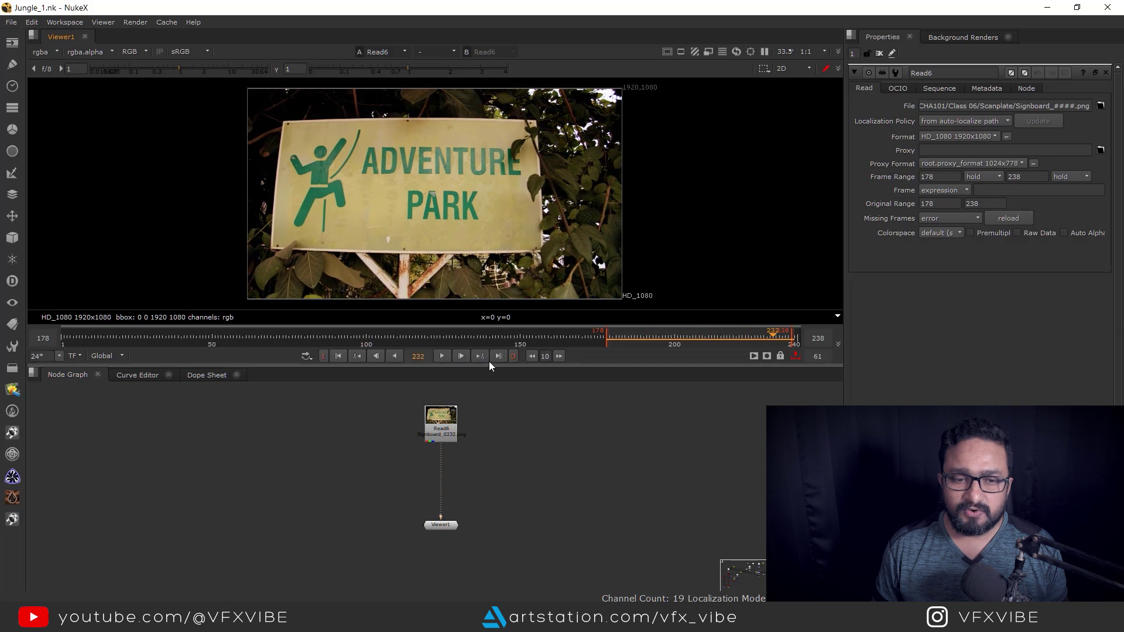
{"action": "key", "text": "ctrl+v"}
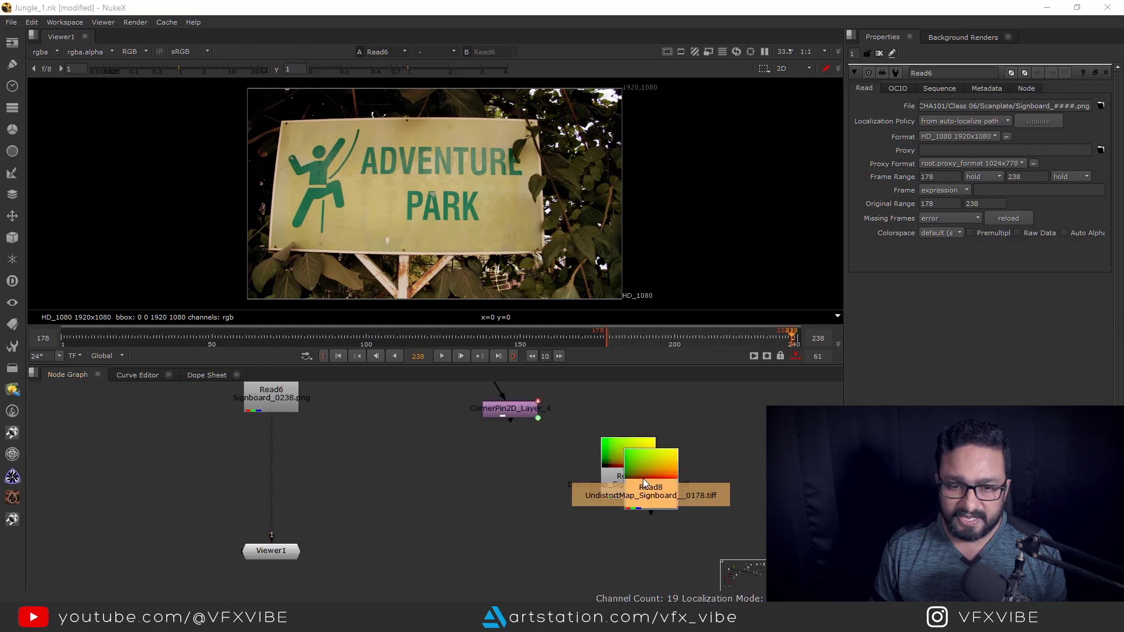
{"action": "scroll", "coordinate": [643, 478], "scroll_direction": "up", "scroll_amount": 1}
{"action": "left_click_drag", "start_coordinate": [646, 480], "coordinate": [734, 466]}
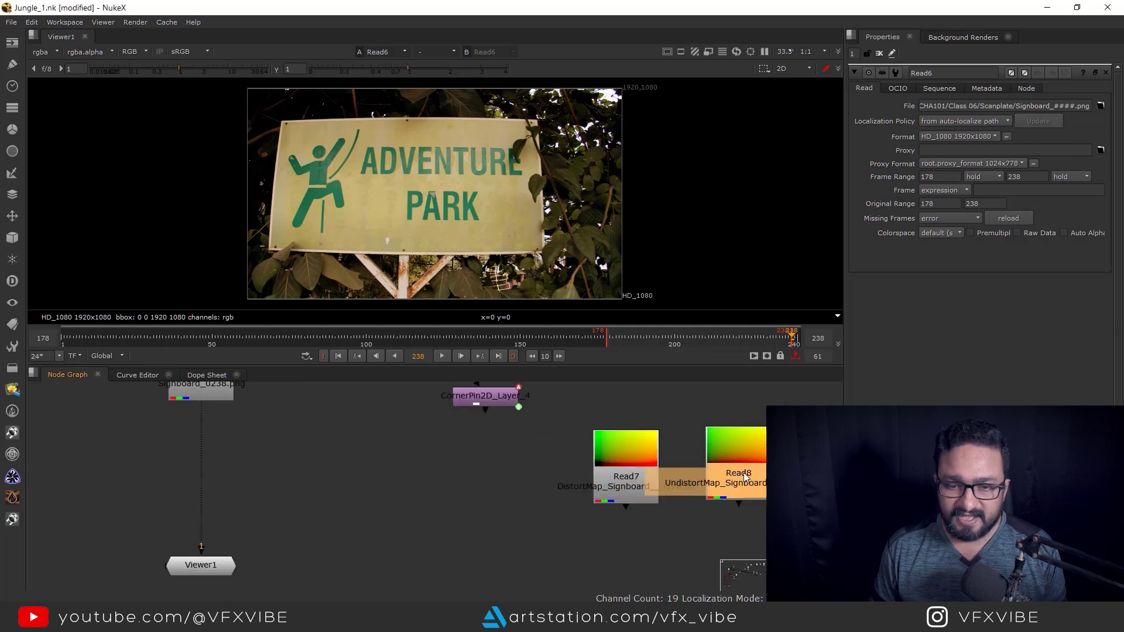
Arrange the UndistortMap, DistortMap and CornerPin2D nodes in open space beside the signboard Read node.
{"action": "scroll", "coordinate": [640, 467], "scroll_direction": "up", "scroll_amount": 2}
{"action": "left_click_drag", "start_coordinate": [631, 471], "coordinate": [576, 462]}
{"action": "scroll", "coordinate": [569, 459], "scroll_direction": "down", "scroll_amount": 5}
{"action": "left_click_drag", "start_coordinate": [681, 476], "coordinate": [445, 428]}
{"action": "left_click_drag", "start_coordinate": [446, 428], "coordinate": [513, 500]}
{"action": "left_click", "coordinate": [418, 465]}
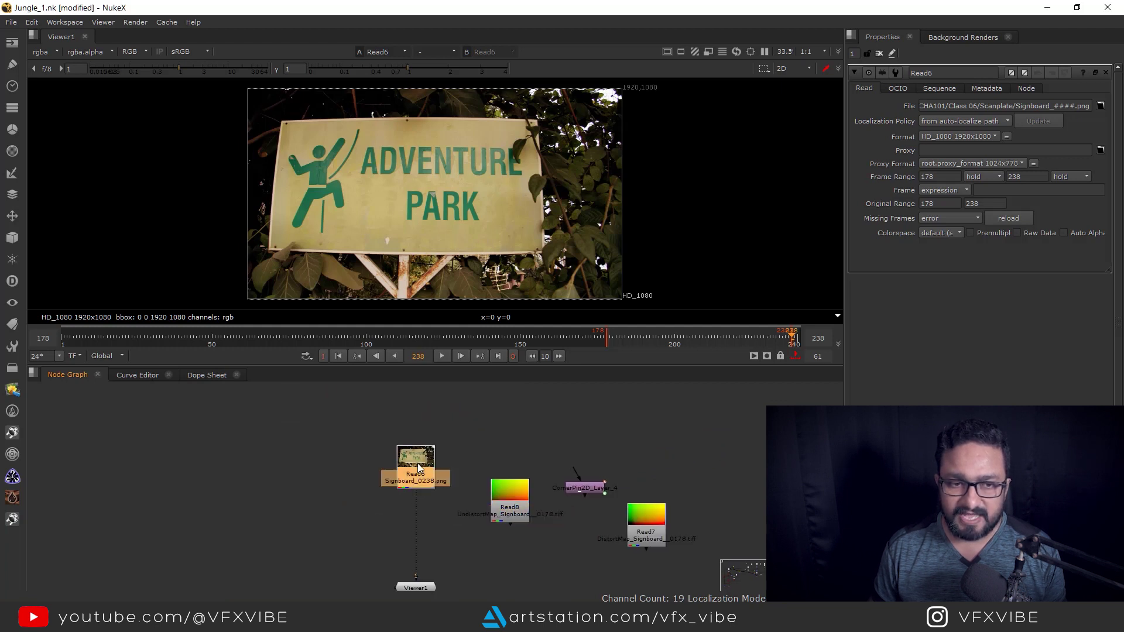
{"action": "left_click", "coordinate": [482, 418]}
{"action": "left_click_drag", "start_coordinate": [579, 488], "coordinate": [619, 463]}
{"action": "left_click_drag", "start_coordinate": [505, 508], "coordinate": [519, 439]}
{"action": "left_click", "coordinate": [495, 500]}
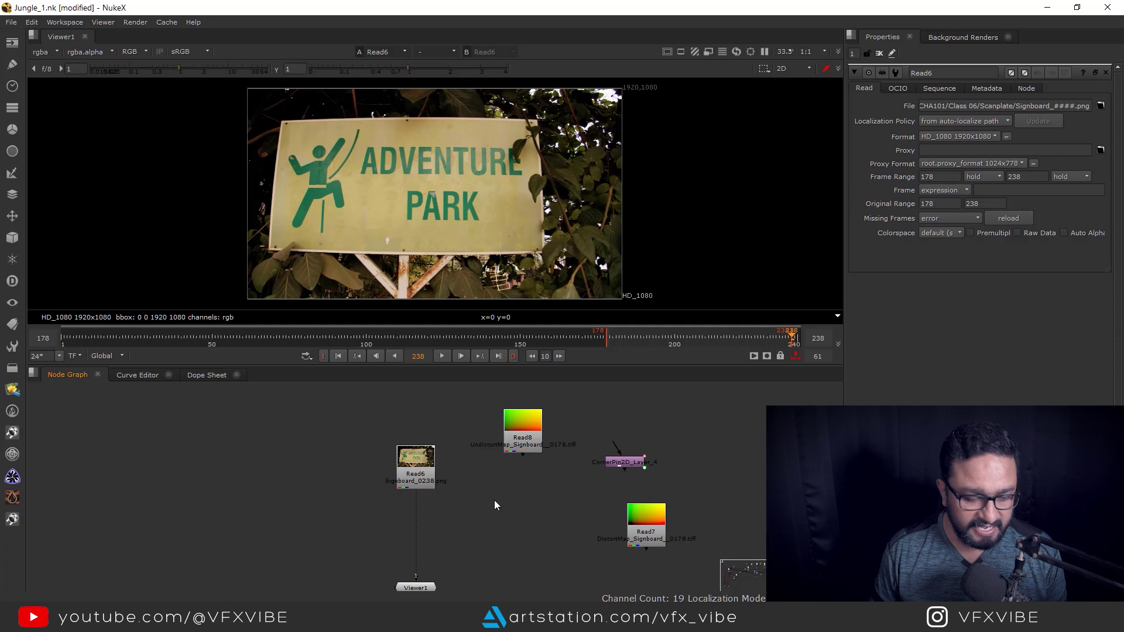
Add an STMap node and connect its src input between the signboard Read node and the Viewer.
{"action": "key", "text": "Tab"}
{"action": "type", "text": "stm"}
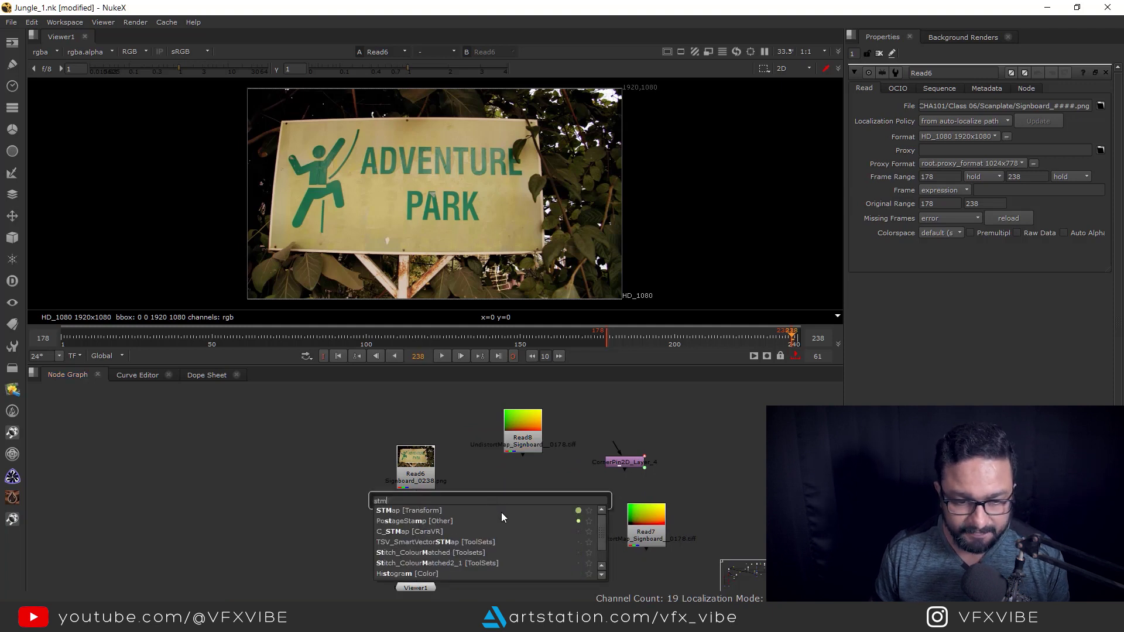
{"action": "key", "text": "Return"}
{"action": "left_click_drag", "start_coordinate": [511, 482], "coordinate": [422, 478]}
{"action": "left_click_drag", "start_coordinate": [499, 508], "coordinate": [411, 551]}
{"action": "left_click_drag", "start_coordinate": [413, 479], "coordinate": [413, 468]}
Connect the STMap's stmap input to the UndistortMap Read node and route the connection through a corner dot.
{"action": "left_click_drag", "start_coordinate": [399, 523], "coordinate": [511, 448]}
{"action": "left_click_drag", "start_coordinate": [511, 448], "coordinate": [311, 465]}
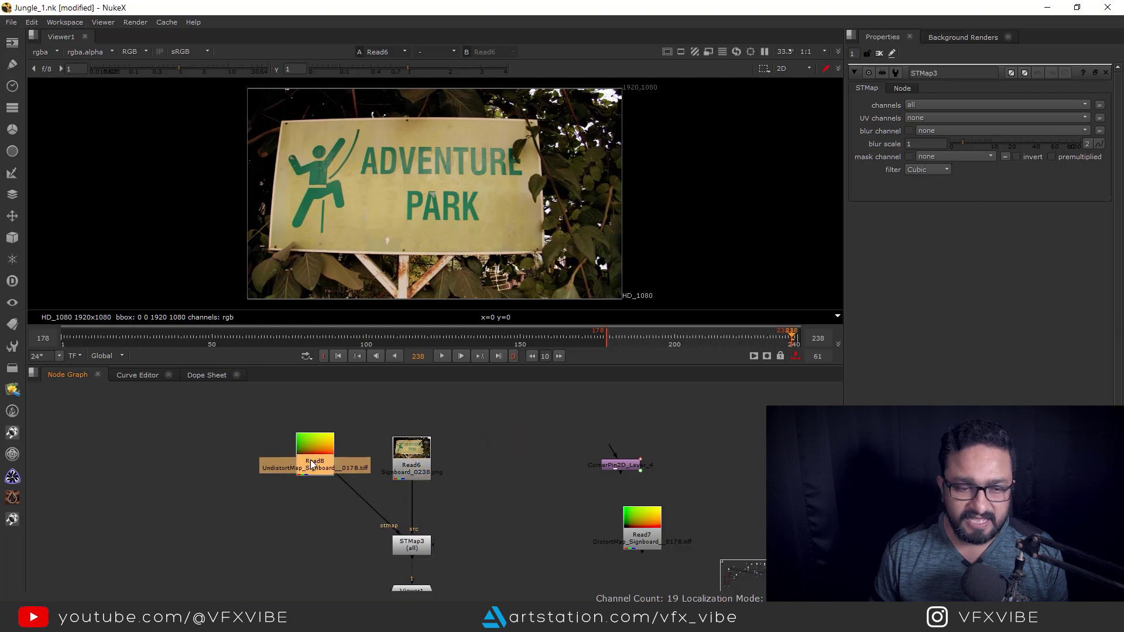
{"action": "left_click_drag", "start_coordinate": [367, 507], "coordinate": [320, 546]}
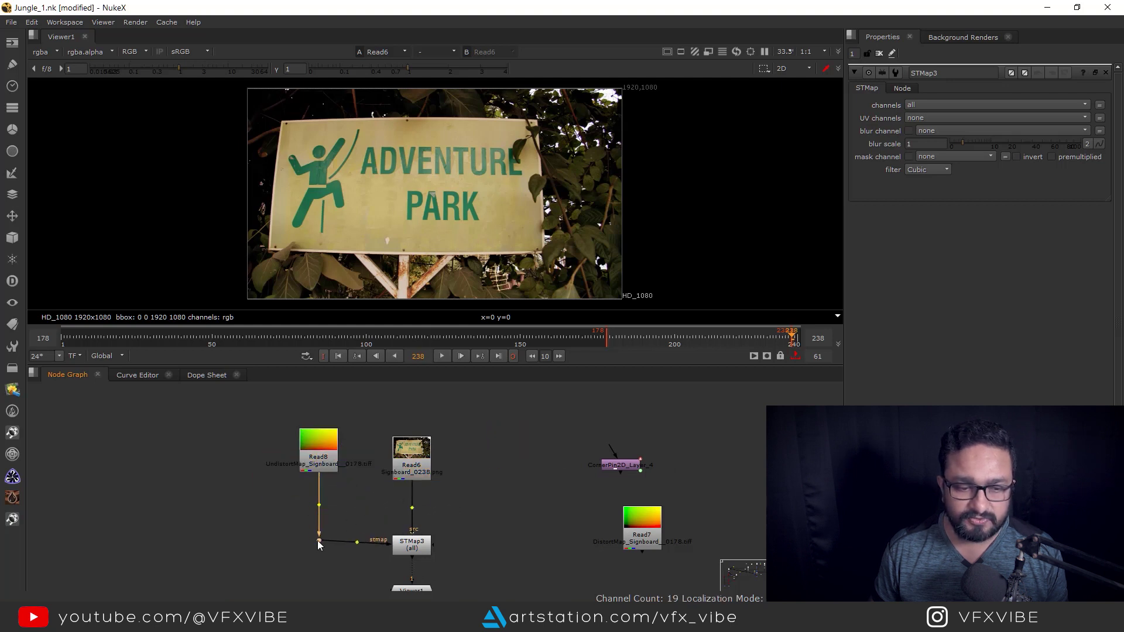
View the STMap output of the signboard plate and keep the STMap node selected.
{"action": "left_click", "coordinate": [420, 545]}
{"action": "key", "text": "1"}
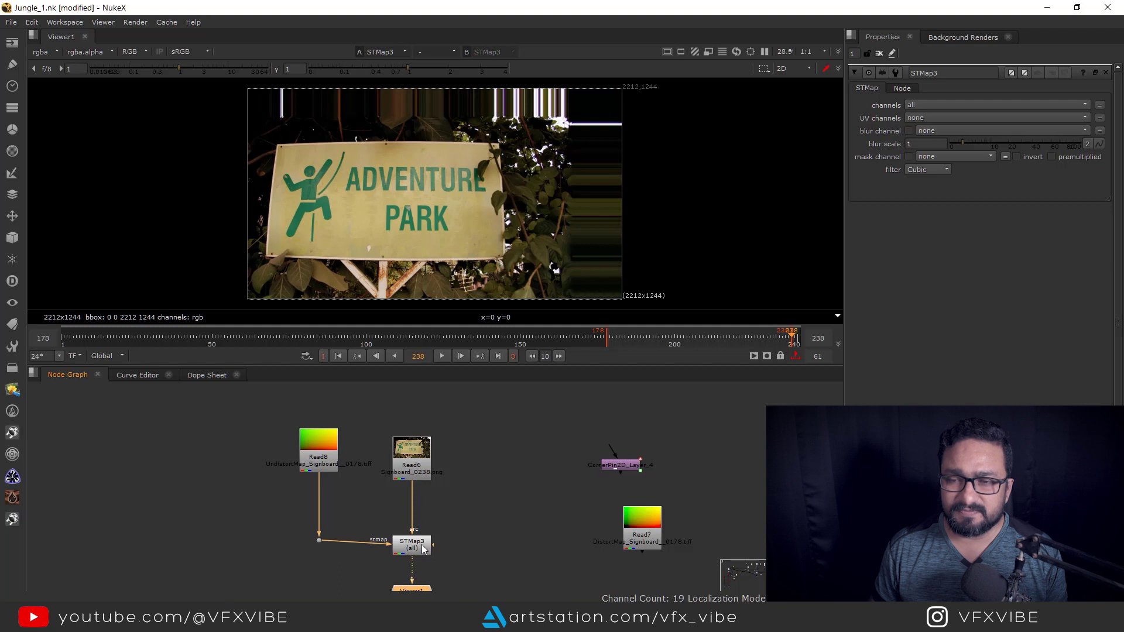
{"action": "left_click", "coordinate": [423, 548]}
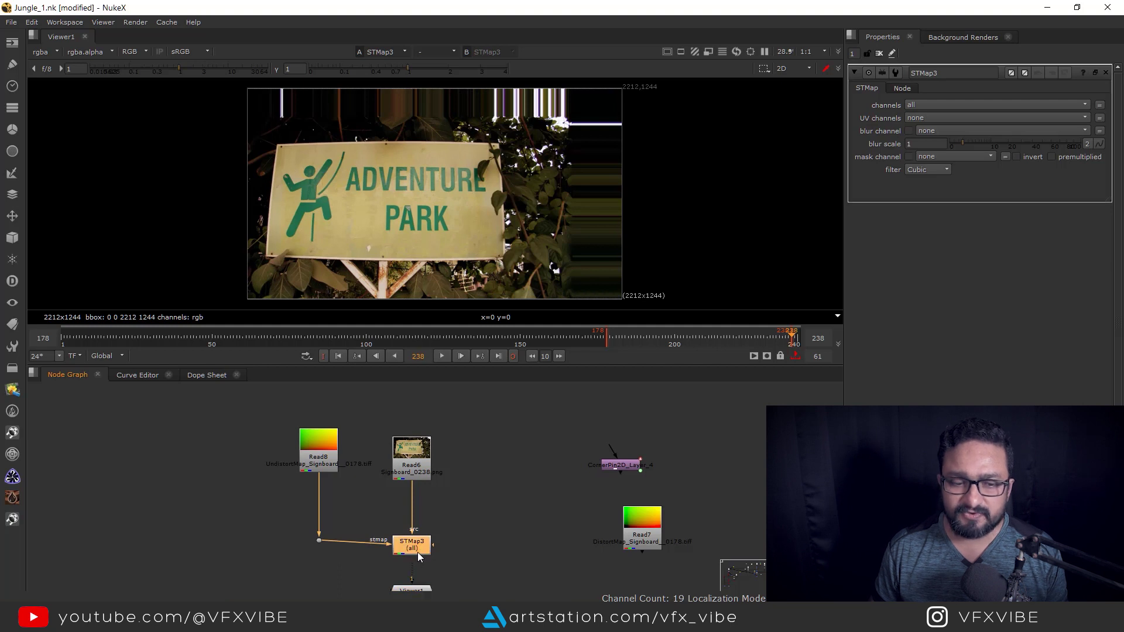
Set the STMap's UV channels to rgb and inspect the undistorted signboard's frame edges in an enlarged view.
{"action": "left_click", "coordinate": [920, 117]}
{"action": "left_click", "coordinate": [926, 142]}
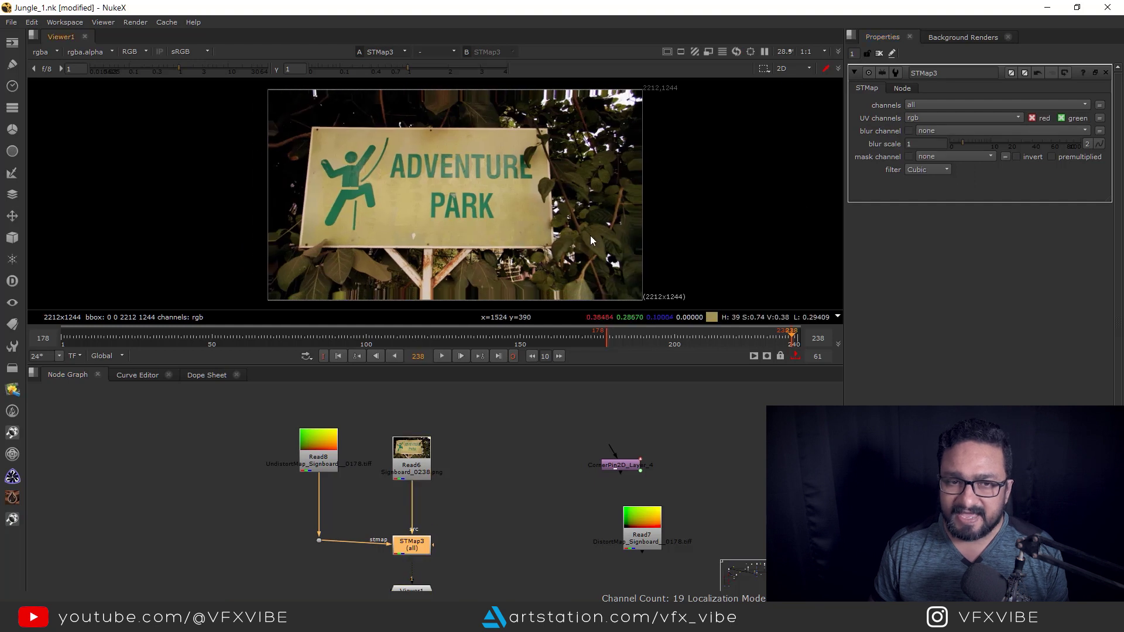
{"action": "key", "text": "space"}
{"action": "scroll", "coordinate": [532, 243], "scroll_direction": "up", "scroll_amount": 3}
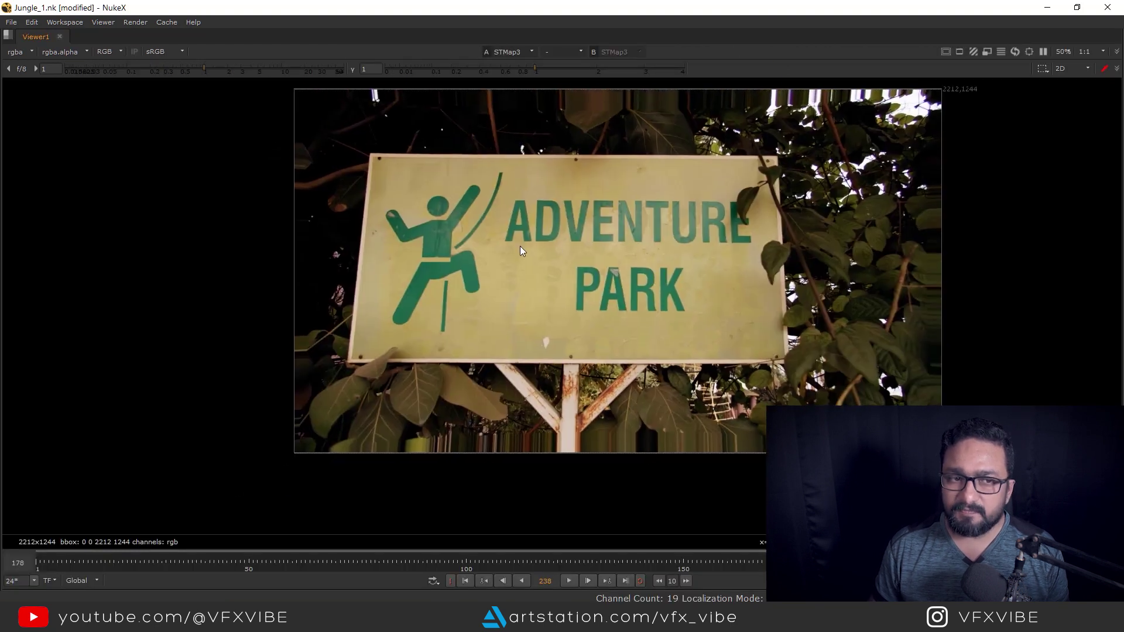
{"action": "scroll", "coordinate": [648, 314], "scroll_direction": "up", "scroll_amount": 2}
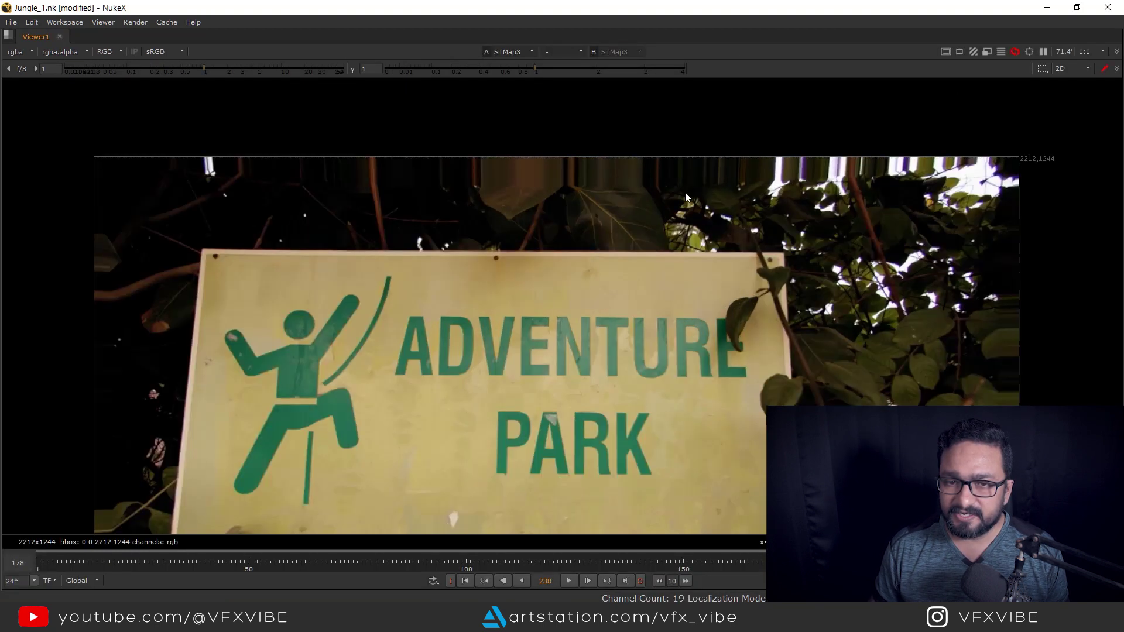
{"action": "scroll", "coordinate": [685, 193], "scroll_direction": "up", "scroll_amount": 2}
{"action": "scroll", "coordinate": [693, 189], "scroll_direction": "down", "scroll_amount": 2}
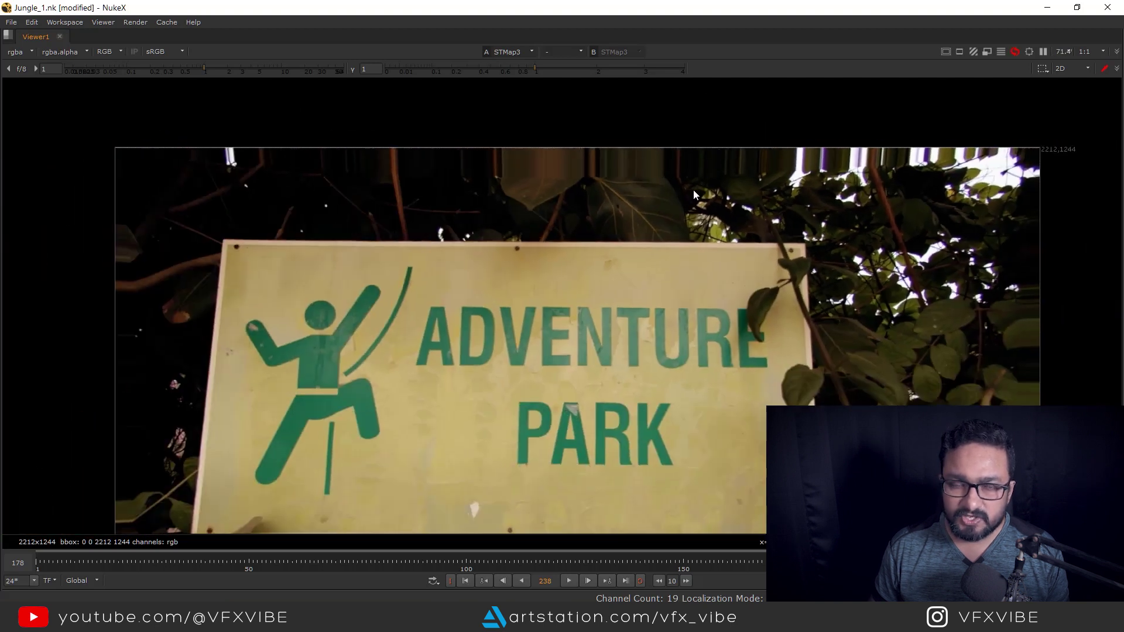
{"action": "scroll", "coordinate": [599, 276], "scroll_direction": "down", "scroll_amount": 2}
{"action": "key", "text": "space"}
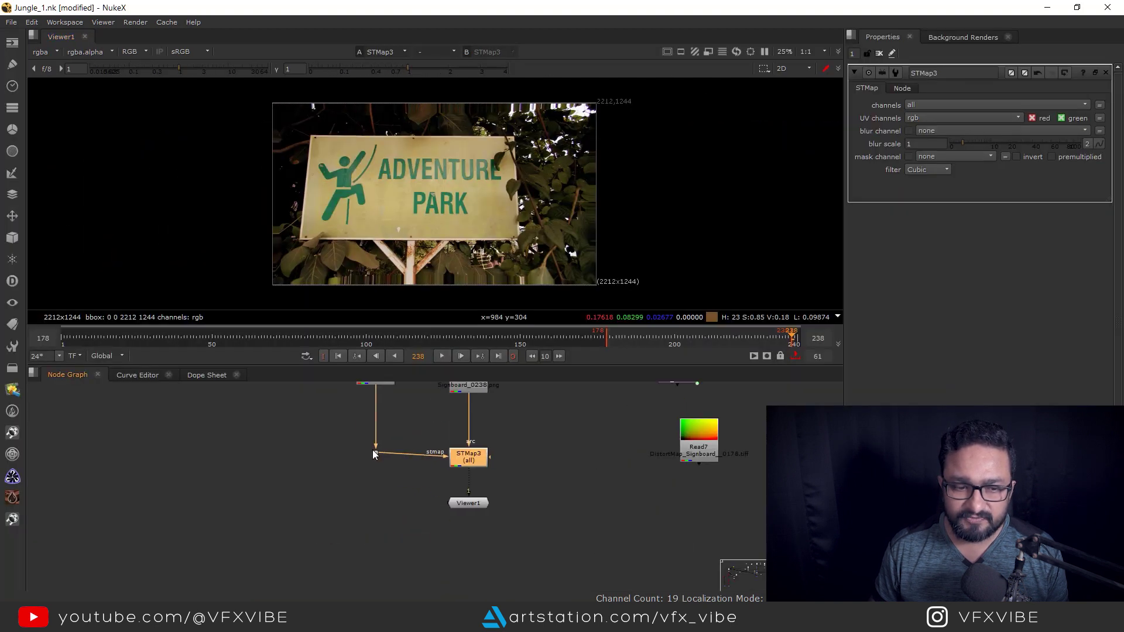
Insert a BlackOutside node between the signboard Read node and the STMap, and check the frame edges.
{"action": "left_click", "coordinate": [376, 460]}
{"action": "key", "text": "Tab"}
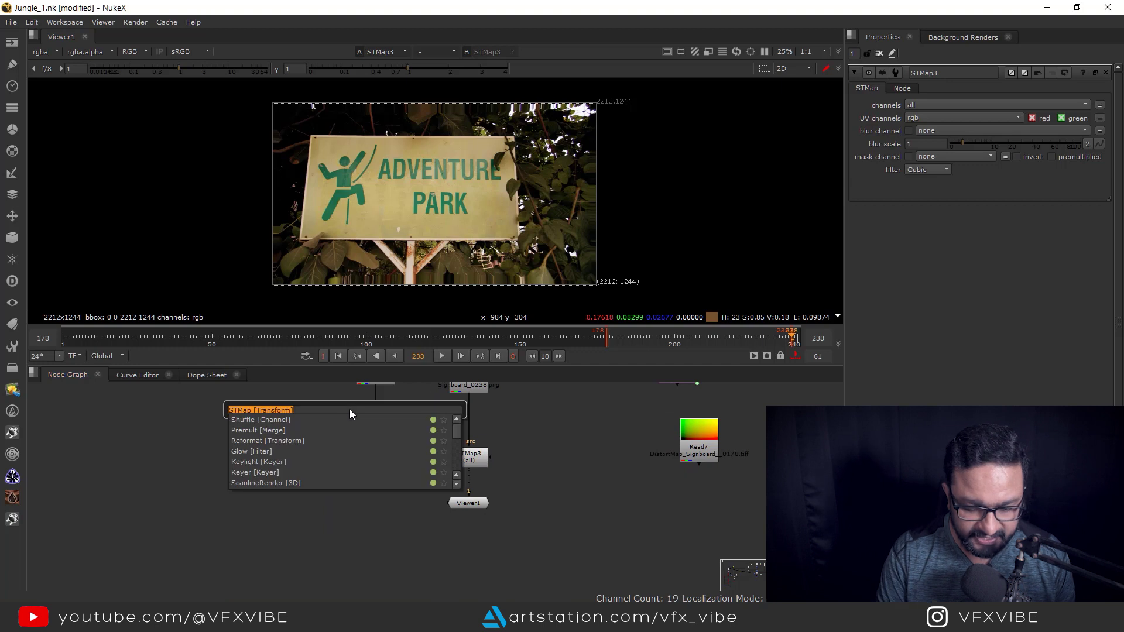
{"action": "type", "text": "black"}
{"action": "key", "text": "Return"}
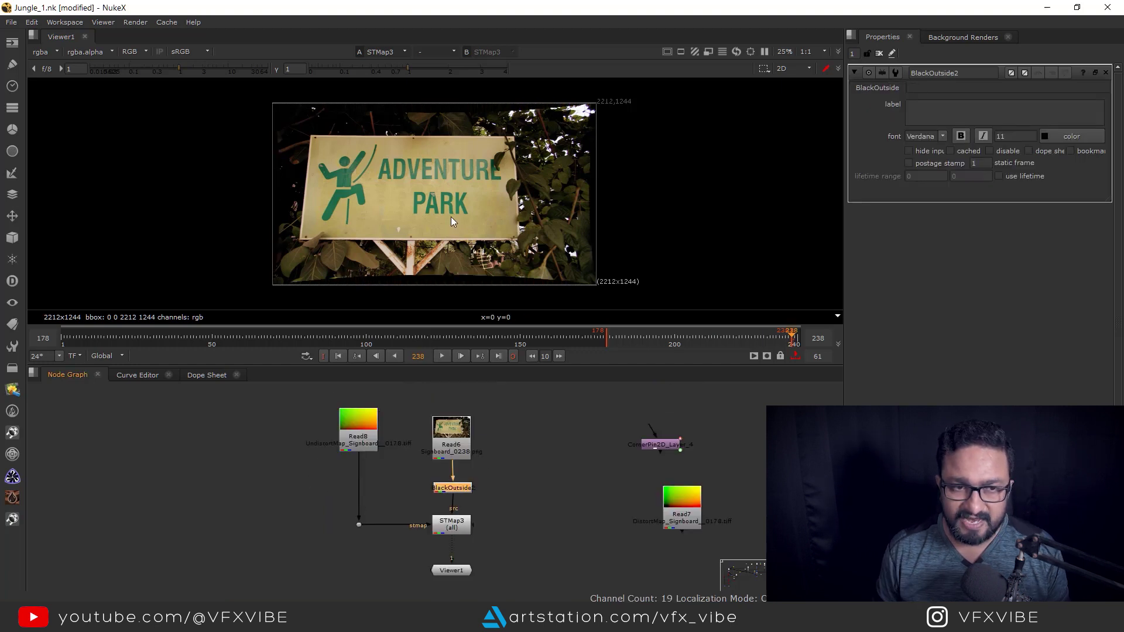
{"action": "left_click_drag", "start_coordinate": [485, 184], "coordinate": [541, 198]}
{"action": "key", "text": "space"}
{"action": "left_click_drag", "start_coordinate": [477, 212], "coordinate": [533, 254]}
{"action": "left_click_drag", "start_coordinate": [947, 261], "coordinate": [905, 233]}
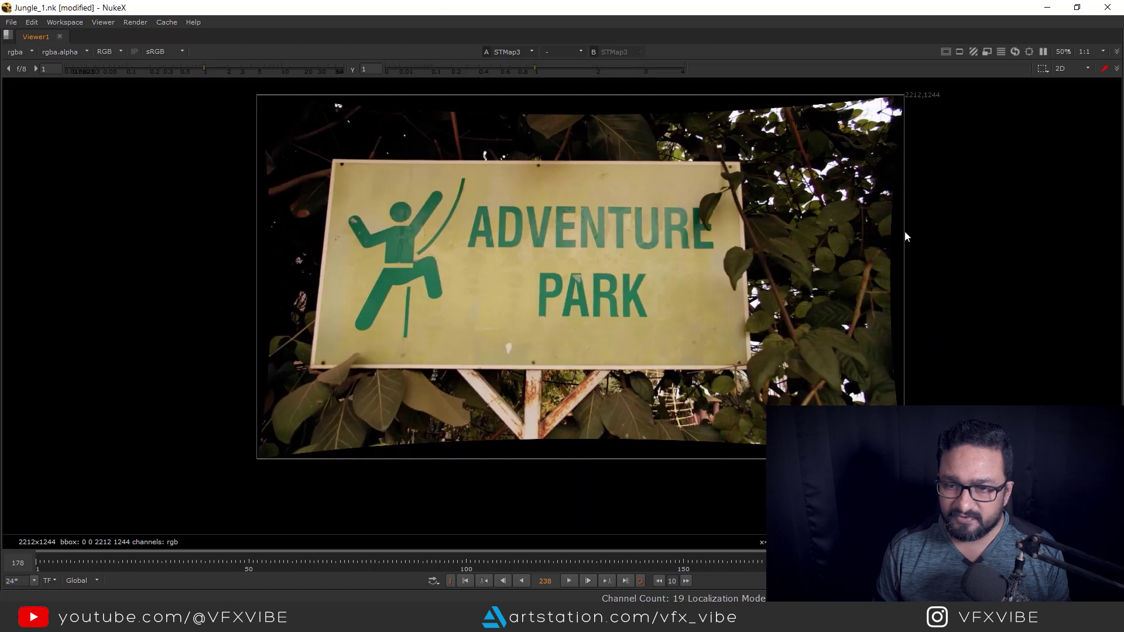
{"action": "key", "text": "space"}
{"action": "scroll", "coordinate": [422, 515], "scroll_direction": "down", "scroll_amount": 2}
Add a CheckerBoard node feeding the CornerPin2D, clear space around them in the node graph, and view the pinned result.
{"action": "left_click_drag", "start_coordinate": [443, 554], "coordinate": [440, 594]}
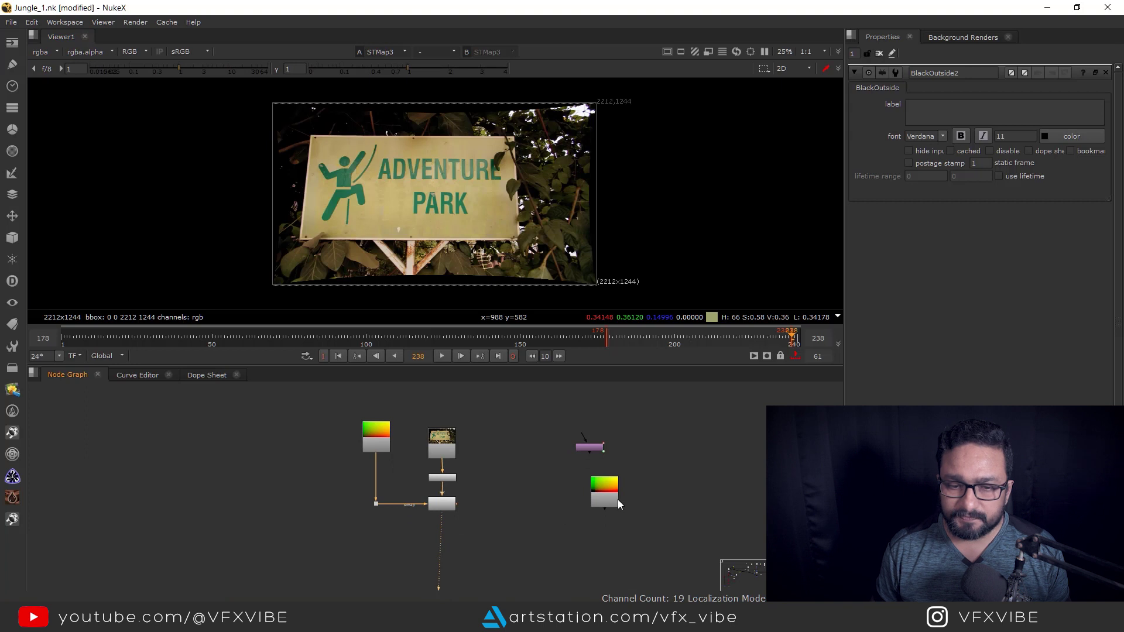
{"action": "left_click_drag", "start_coordinate": [617, 501], "coordinate": [716, 475]}
{"action": "left_click_drag", "start_coordinate": [592, 451], "coordinate": [577, 475]}
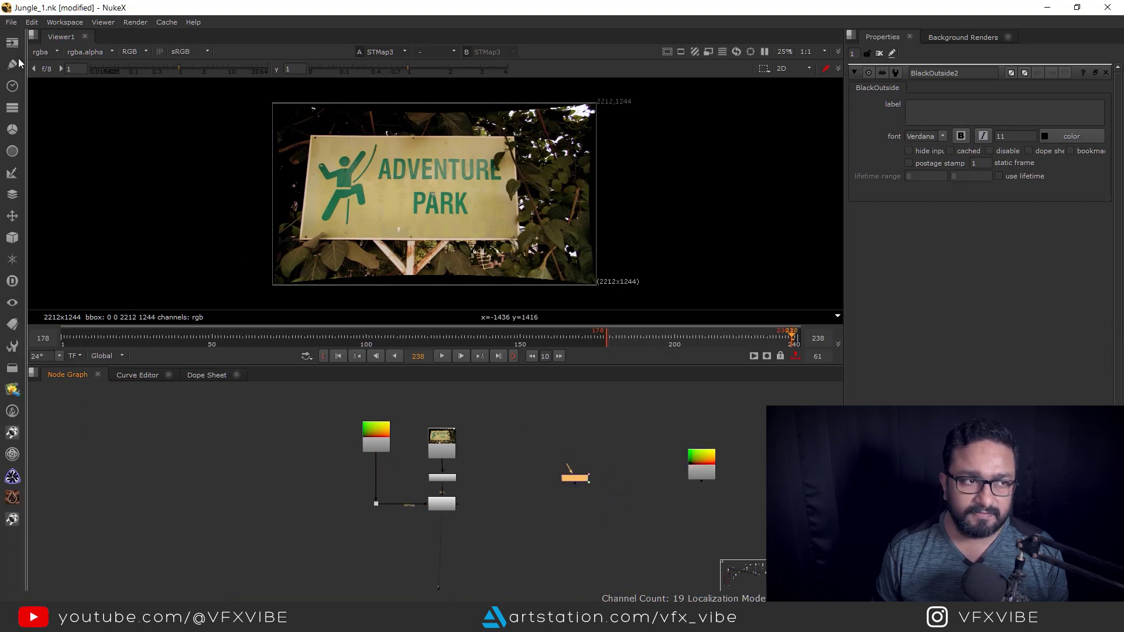
{"action": "left_click", "coordinate": [12, 43]}
{"action": "left_click", "coordinate": [66, 124]}
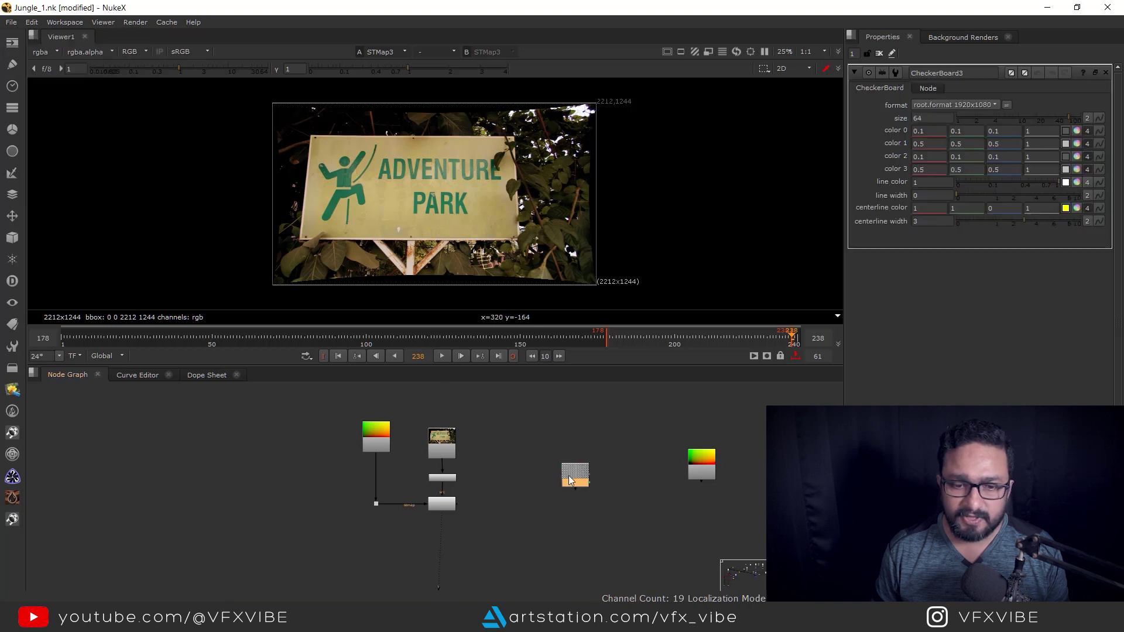
{"action": "left_click_drag", "start_coordinate": [573, 481], "coordinate": [558, 496]}
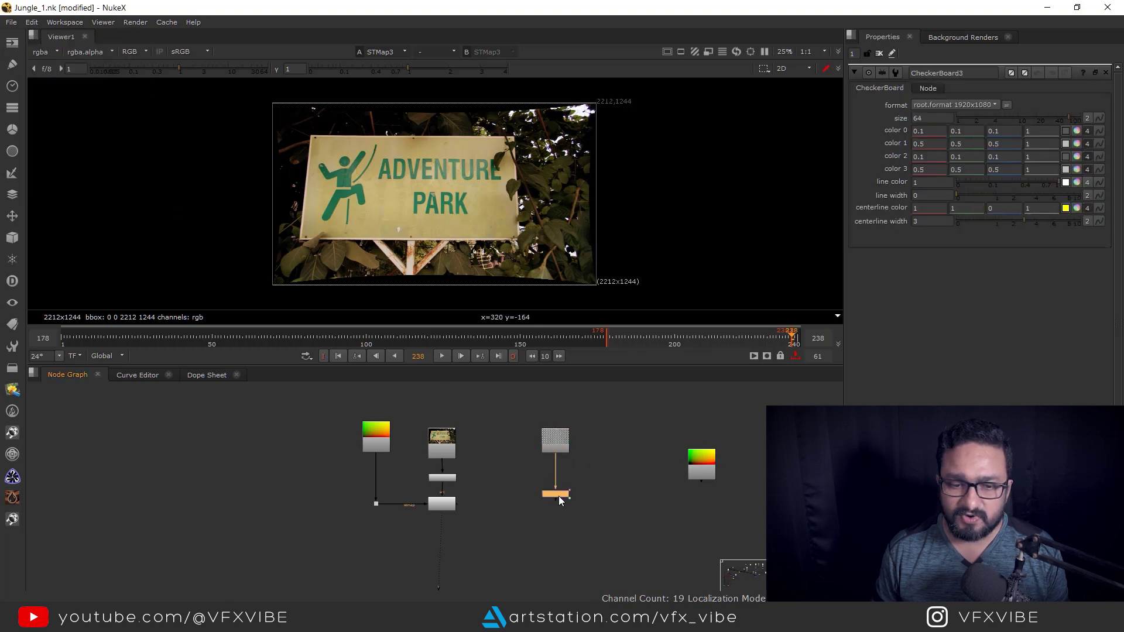
{"action": "key", "text": "1"}
Add a Merge node set to over, with the STMap as B and the CornerPin2D as A, and view it.
{"action": "left_click_drag", "start_coordinate": [495, 531], "coordinate": [501, 483]}
{"action": "left_click_drag", "start_coordinate": [454, 561], "coordinate": [548, 585]}
{"action": "key", "text": "m"}
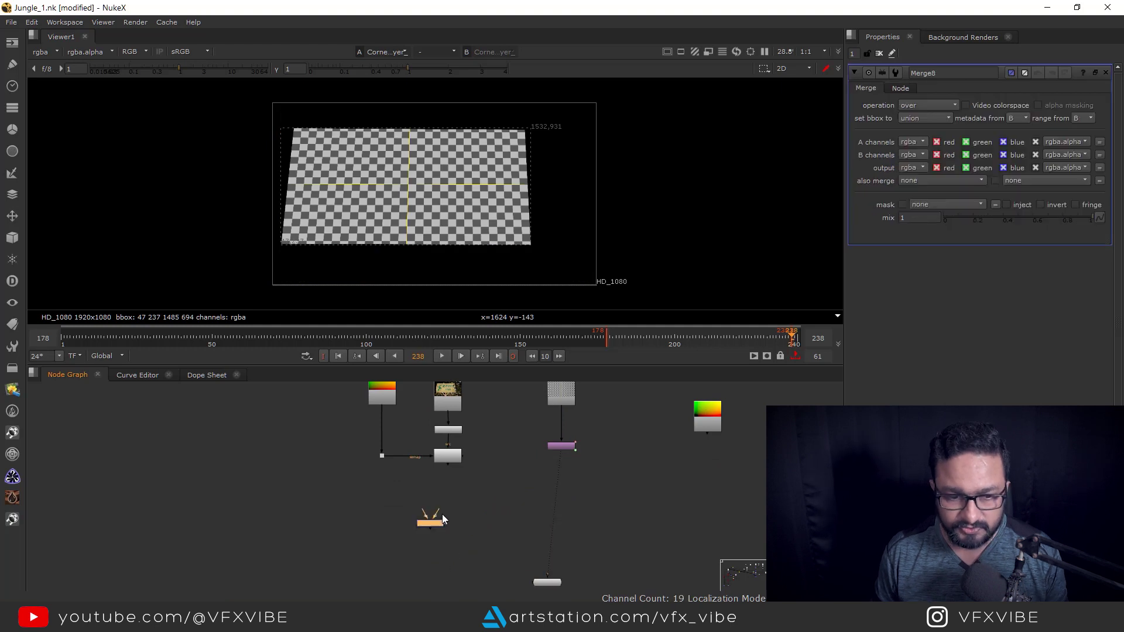
{"action": "scroll", "coordinate": [442, 514], "scroll_direction": "up", "scroll_amount": 2}
{"action": "left_click_drag", "start_coordinate": [427, 529], "coordinate": [442, 536]}
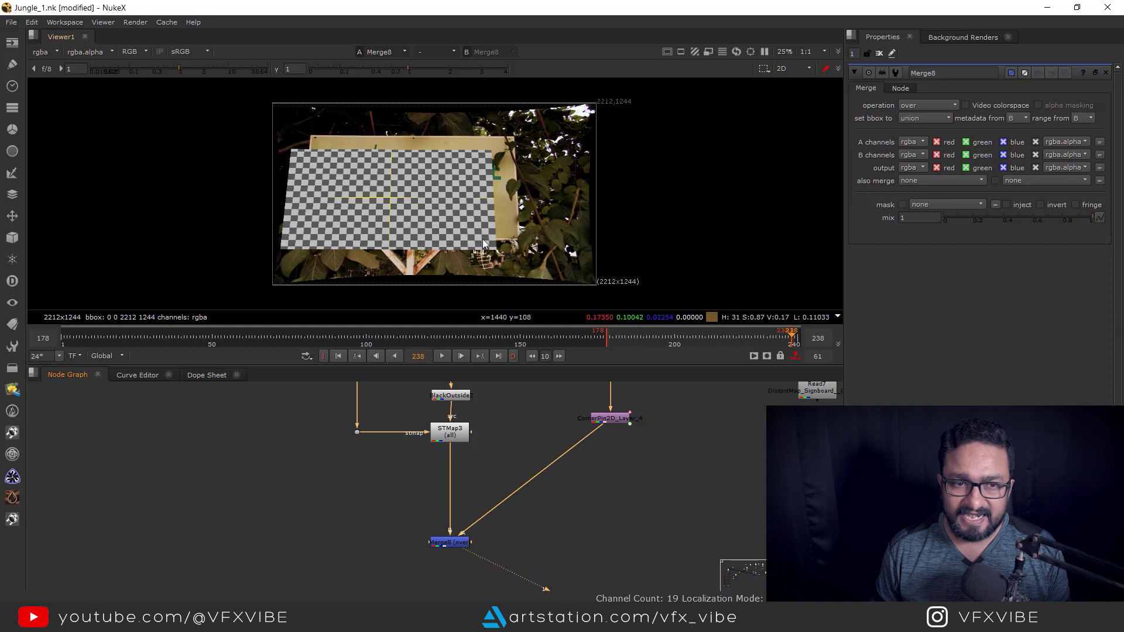
{"action": "left_click_drag", "start_coordinate": [482, 239], "coordinate": [507, 261]}
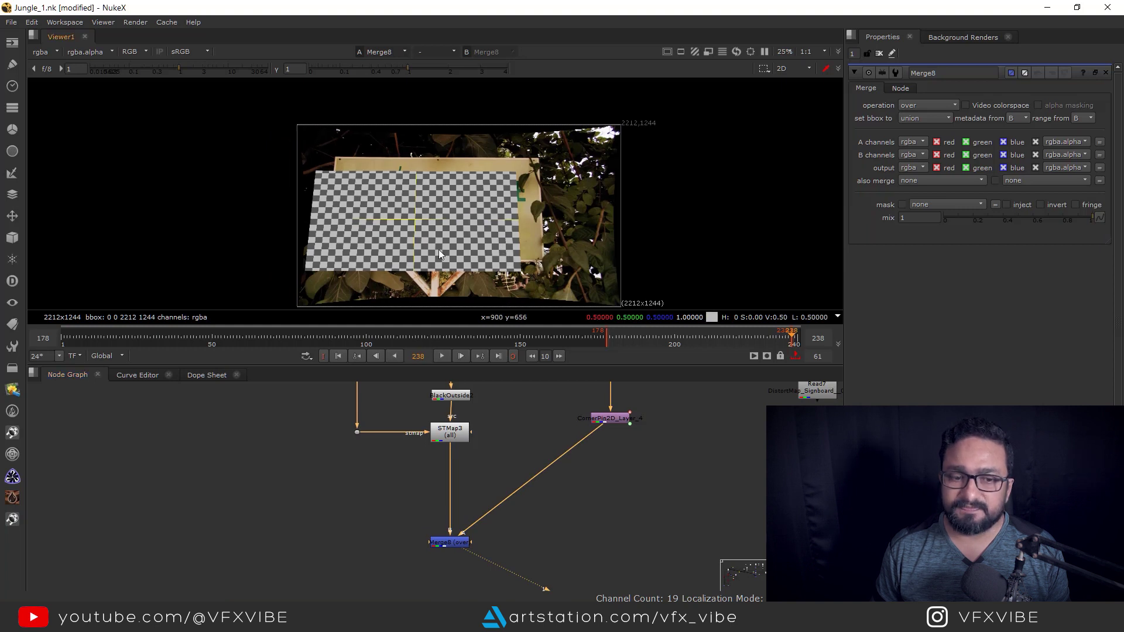
View the undistorted plate's STMap output to check its frame format.
{"action": "left_click_drag", "start_coordinate": [484, 461], "coordinate": [502, 532]}
{"action": "scroll", "coordinate": [474, 481], "scroll_direction": "up", "scroll_amount": 1}
{"action": "left_click", "coordinate": [471, 465]}
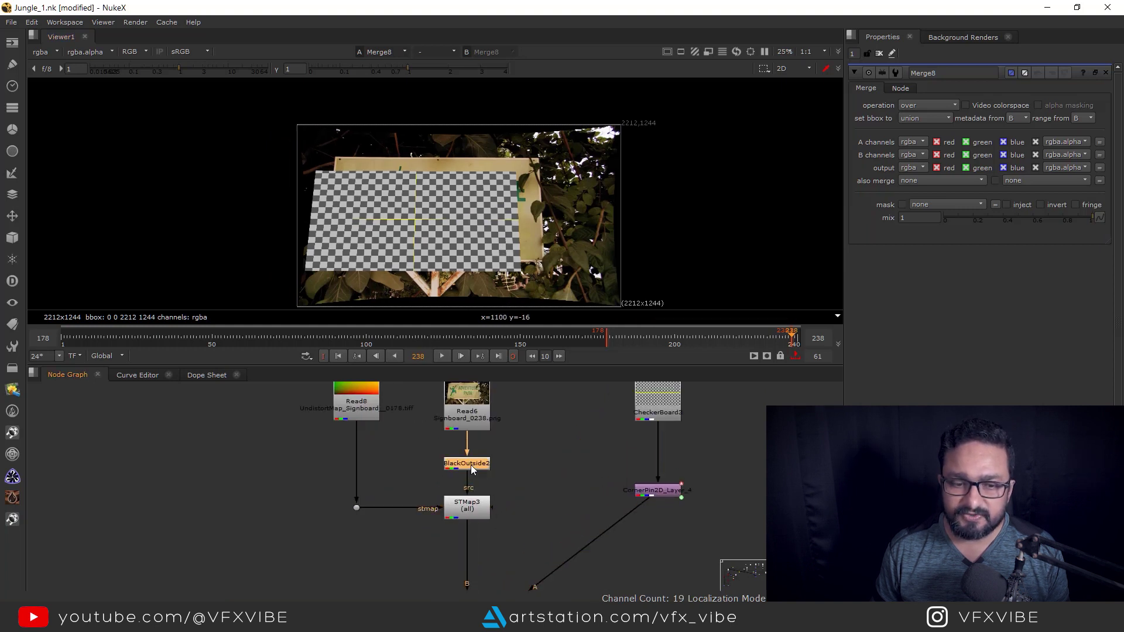
{"action": "left_click", "coordinate": [475, 509]}
{"action": "key", "text": "1"}
{"action": "scroll", "coordinate": [673, 117], "scroll_direction": "up", "scroll_amount": 1}
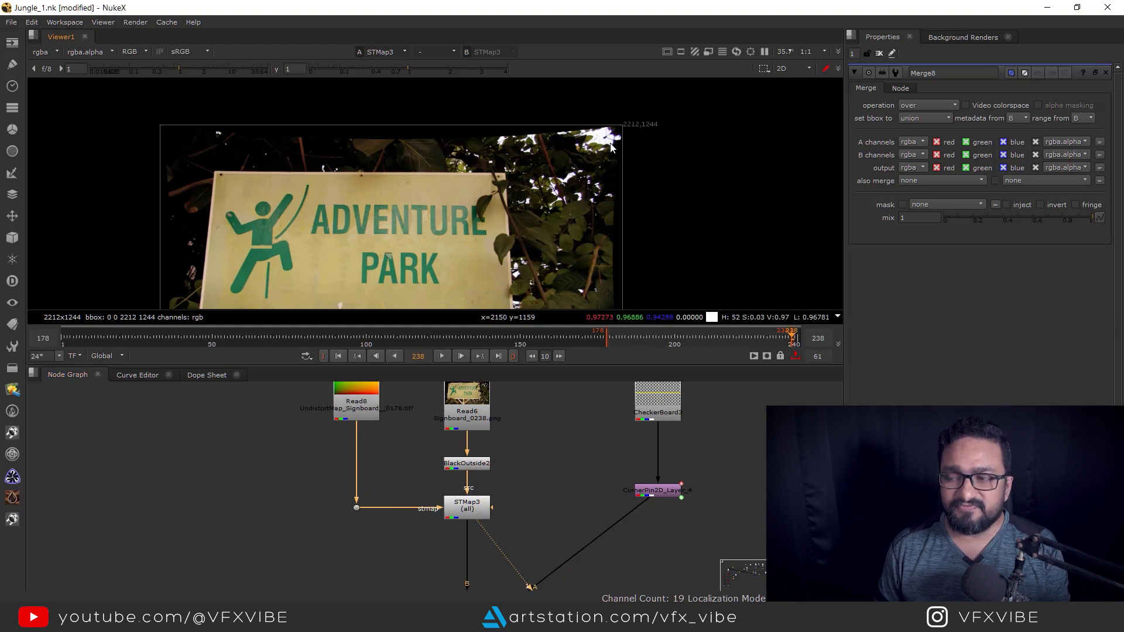
Insert a Reformat node to root.format 1920x1080 between the STMap and the Merge, and view its output.
{"action": "left_click_drag", "start_coordinate": [517, 504], "coordinate": [510, 470]}
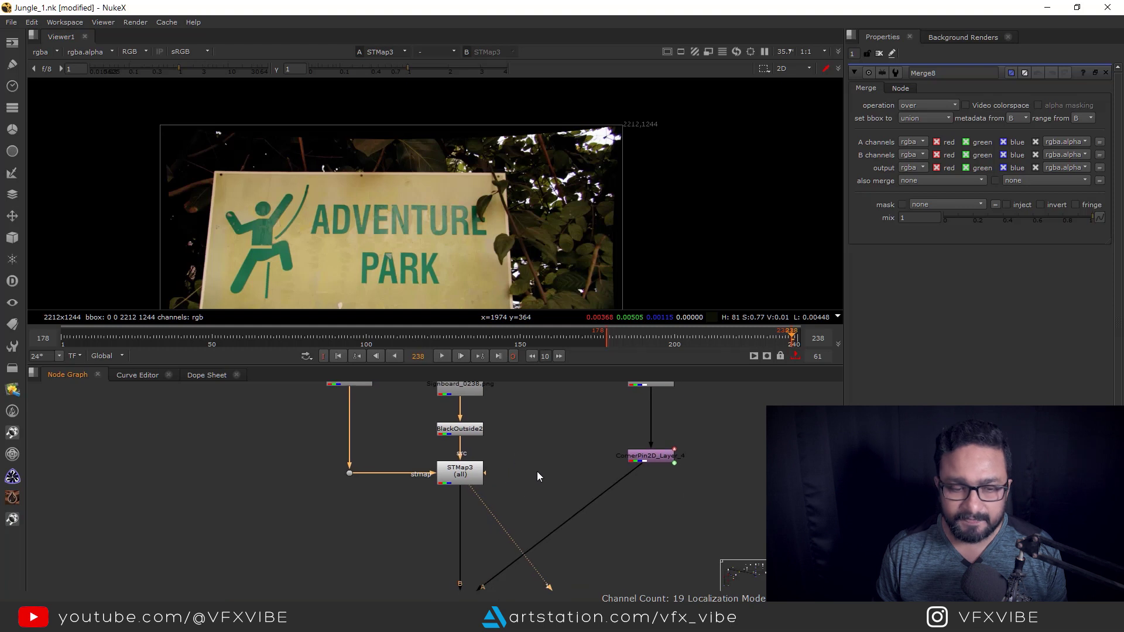
{"action": "left_click", "coordinate": [538, 471]}
{"action": "key", "text": "Tab"}
{"action": "type", "text": "ref"}
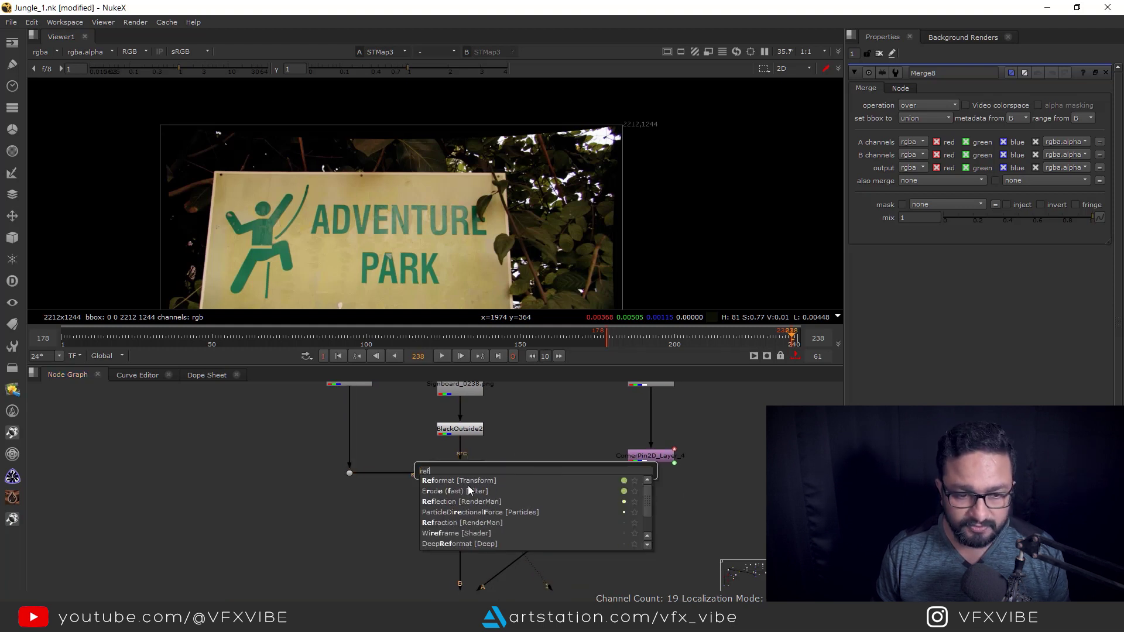
{"action": "left_click", "coordinate": [507, 480]}
{"action": "left_click_drag", "start_coordinate": [523, 505], "coordinate": [458, 520]}
{"action": "key", "text": "1"}
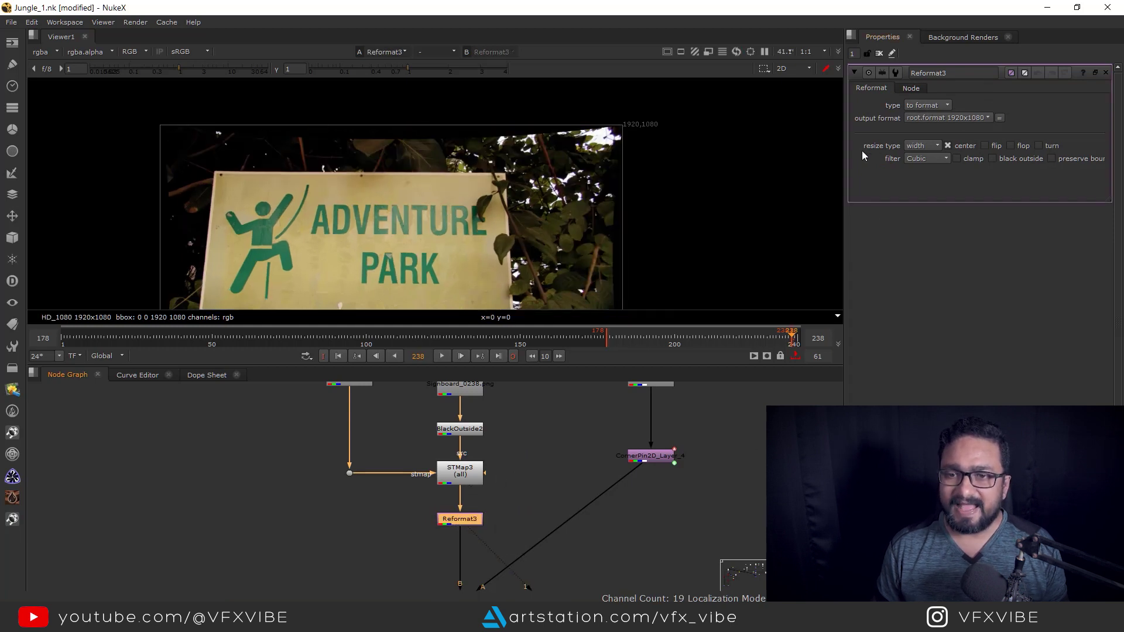
Set the Reformat's resize type to none and play back the Merge to check the checkerboard's fit on the sign.
{"action": "left_click", "coordinate": [918, 145]}
{"action": "left_click", "coordinate": [920, 134]}
{"action": "scroll", "coordinate": [600, 128], "scroll_direction": "down", "scroll_amount": 4}
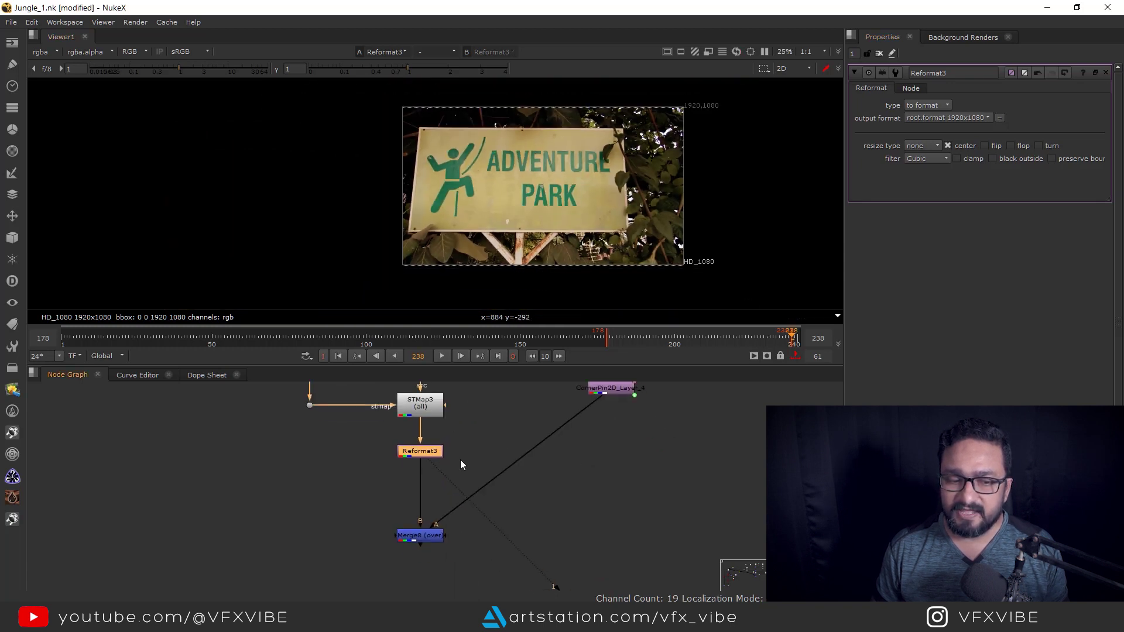
{"action": "left_click", "coordinate": [421, 535]}
{"action": "key", "text": "1"}
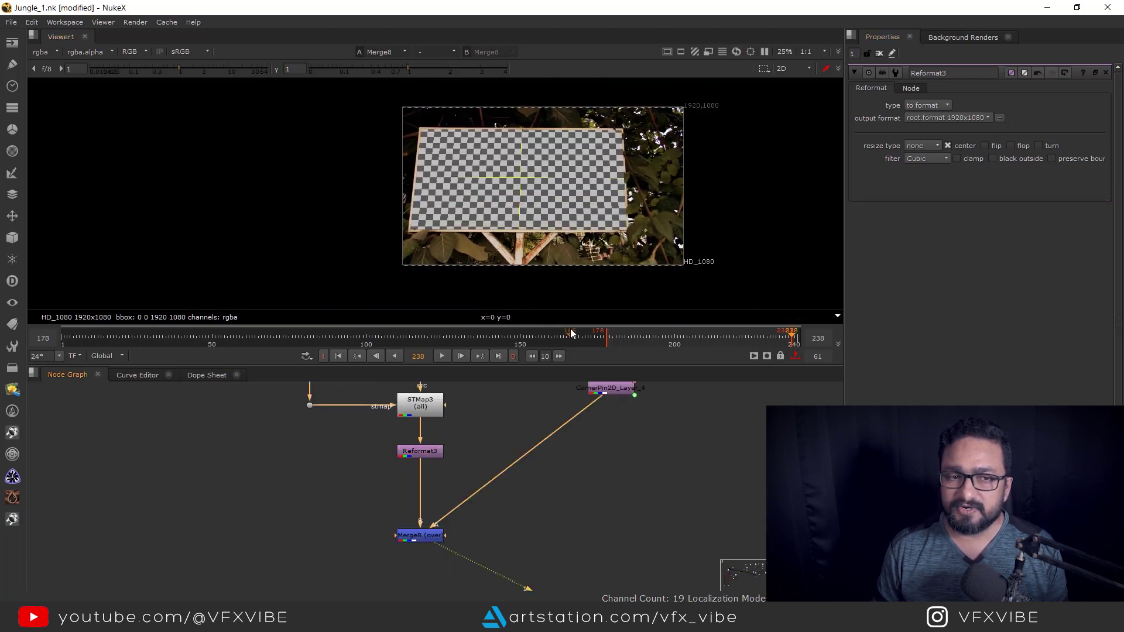
{"action": "left_click", "coordinate": [439, 356]}
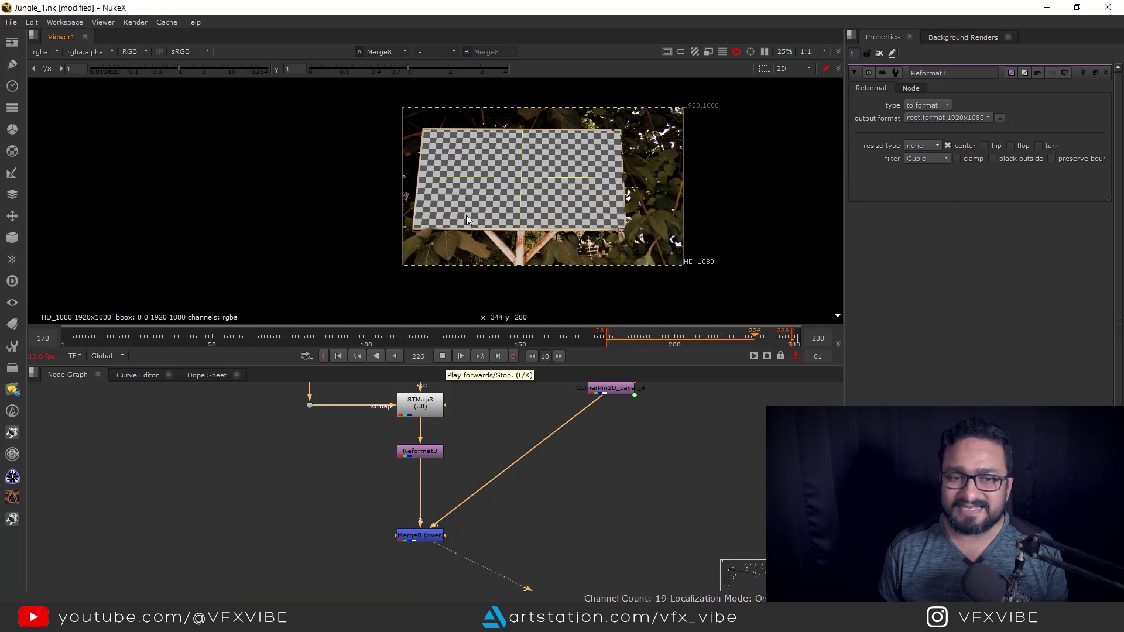
{"action": "left_click", "coordinate": [444, 356]}
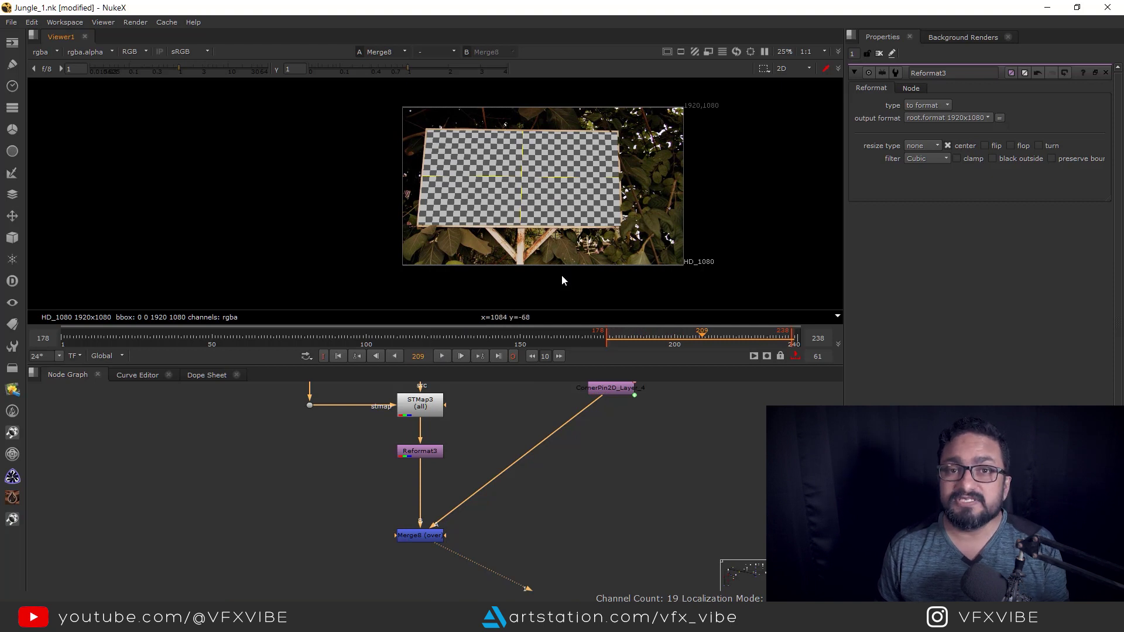
Move the DistortMap Read node down beside the Merge and add a second STMap node below it.
{"action": "scroll", "coordinate": [639, 434], "scroll_direction": "down", "scroll_amount": 5}
{"action": "scroll", "coordinate": [738, 456], "scroll_direction": "down", "scroll_amount": 1}
{"action": "left_click_drag", "start_coordinate": [736, 458], "coordinate": [528, 508]}
{"action": "scroll", "coordinate": [561, 545], "scroll_direction": "up", "scroll_amount": 3}
{"action": "key", "text": "Tab"}
{"action": "type", "text": "st"}
{"action": "left_click", "coordinate": [493, 547]}
Connect the second STMap's src to the Merge and its stmap to the DistortMap Read, routed through a corner dot.
{"action": "scroll", "coordinate": [588, 515], "scroll_direction": "up", "scroll_amount": 2}
{"action": "left_click_drag", "start_coordinate": [552, 505], "coordinate": [542, 456]}
{"action": "mouse_move", "coordinate": [547, 530]}
{"action": "left_mouse_down"}
{"action": "mouse_move", "coordinate": [442, 483]}
{"action": "mouse_move", "coordinate": [422, 488]}
{"action": "mouse_move", "coordinate": [538, 536]}
{"action": "left_mouse_up"}
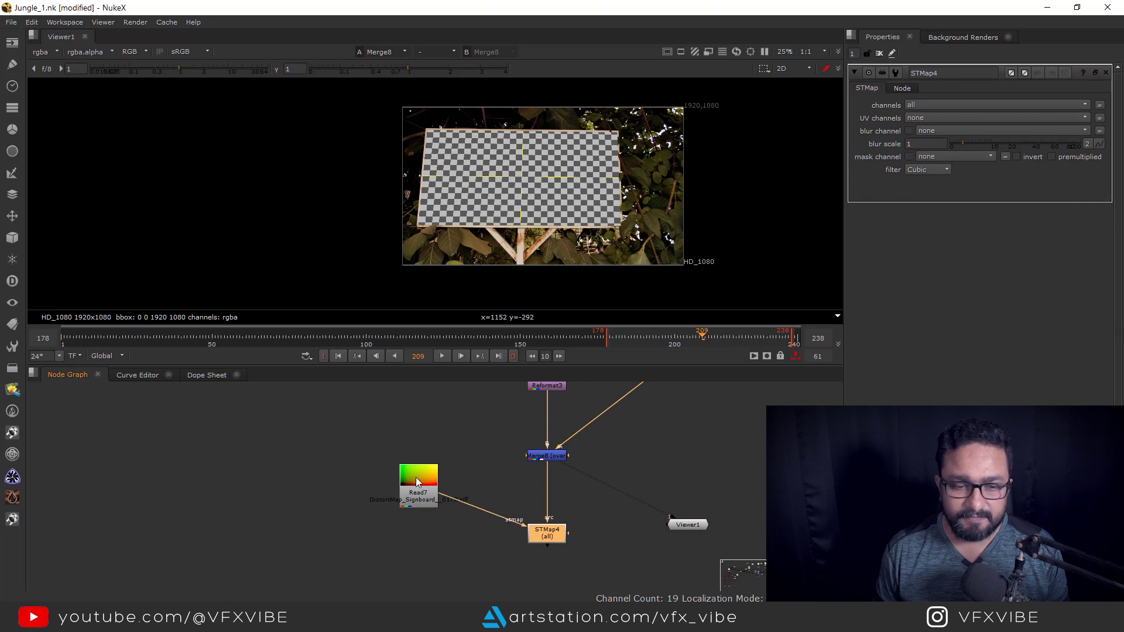
{"action": "left_click_drag", "start_coordinate": [416, 482], "coordinate": [408, 431]}
{"action": "left_click_drag", "start_coordinate": [472, 490], "coordinate": [410, 533]}
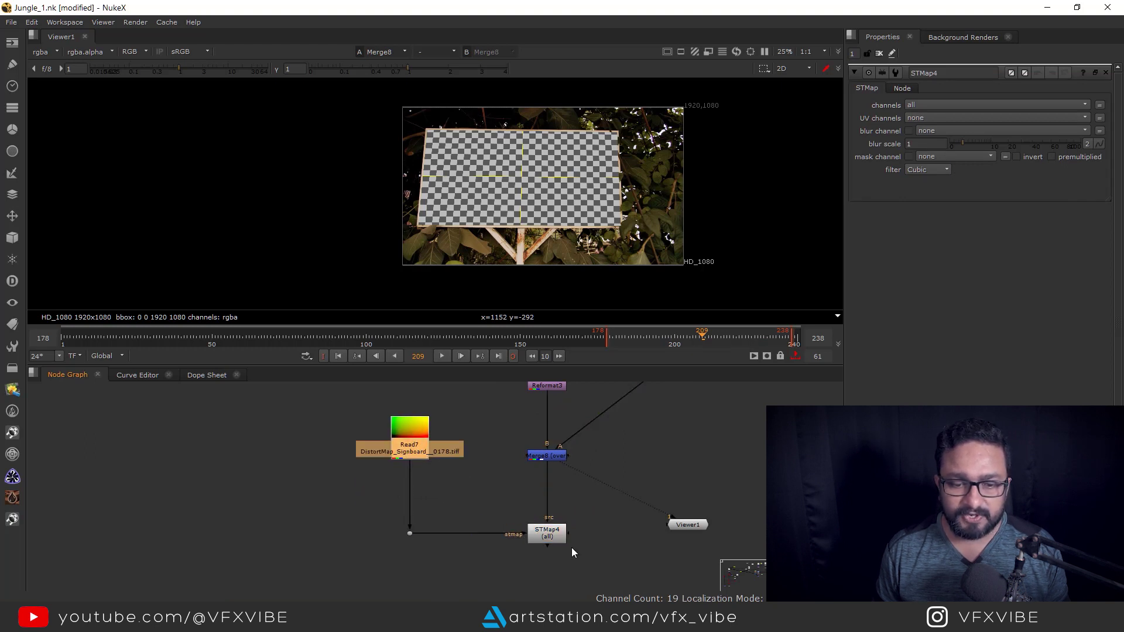
View the second STMap and set its UV channels to rgb.
{"action": "left_click", "coordinate": [547, 534]}
{"action": "key", "text": "1"}
{"action": "left_click", "coordinate": [912, 117]}
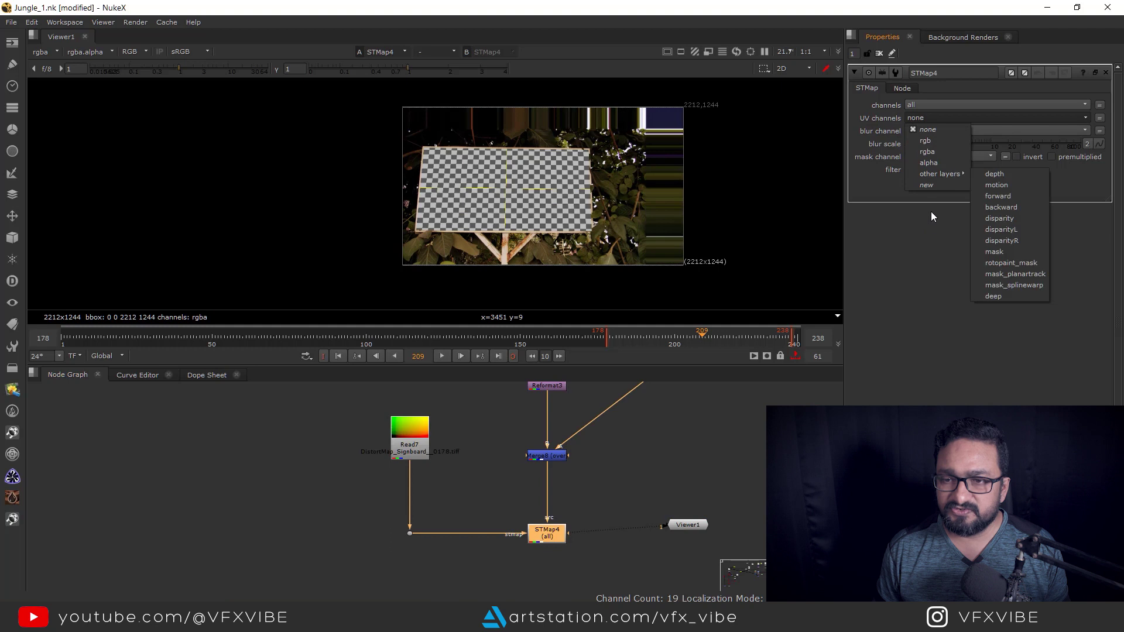
{"action": "left_click", "coordinate": [930, 141]}
{"action": "scroll", "coordinate": [693, 134], "scroll_direction": "up", "scroll_amount": 4}
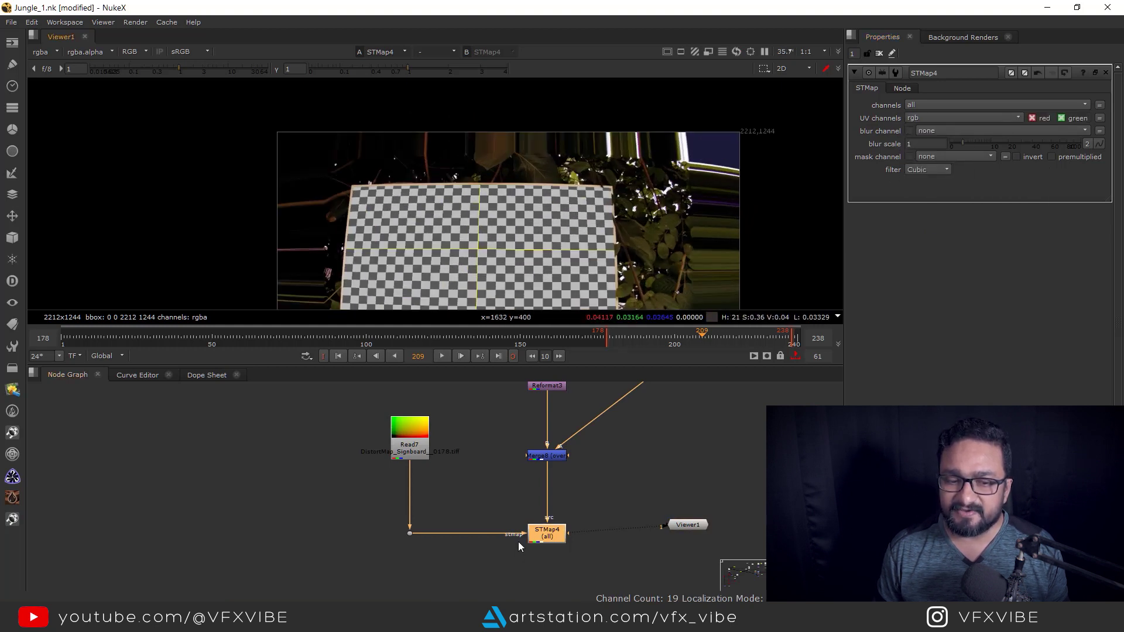
Add a Reformat node after the second STMap, view its output, and set its resize type to none.
{"action": "scroll", "coordinate": [521, 477], "scroll_direction": "down", "scroll_amount": 3}
{"action": "left_click", "coordinate": [533, 520]}
{"action": "key", "text": "Tab"}
{"action": "type", "text": "r"}
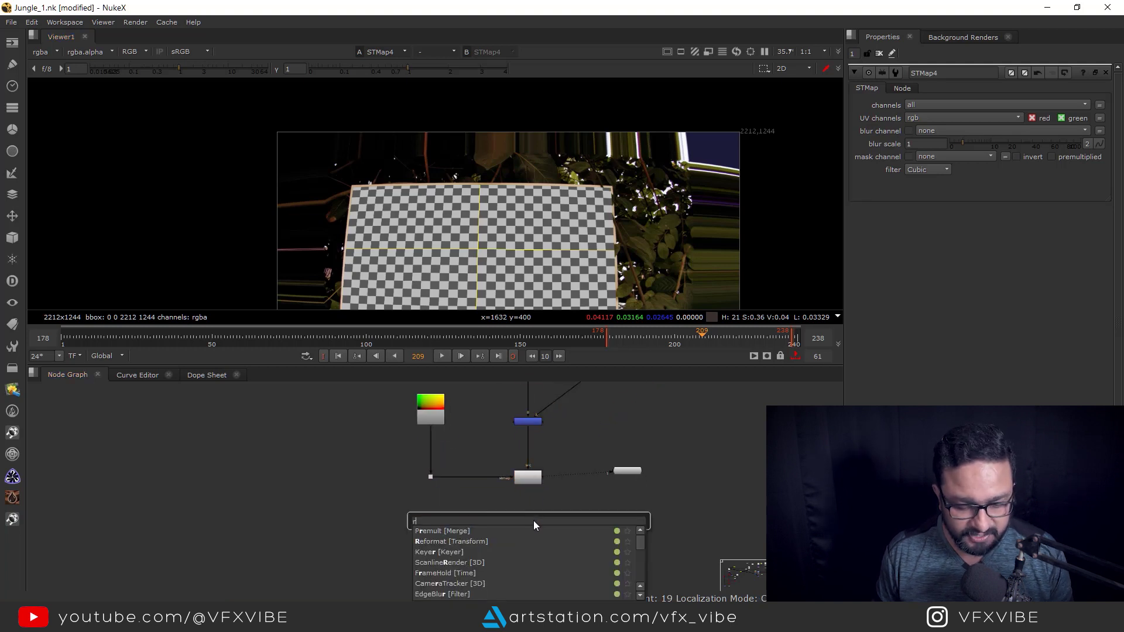
{"action": "type", "text": "ef"}
{"action": "key", "text": "Return"}
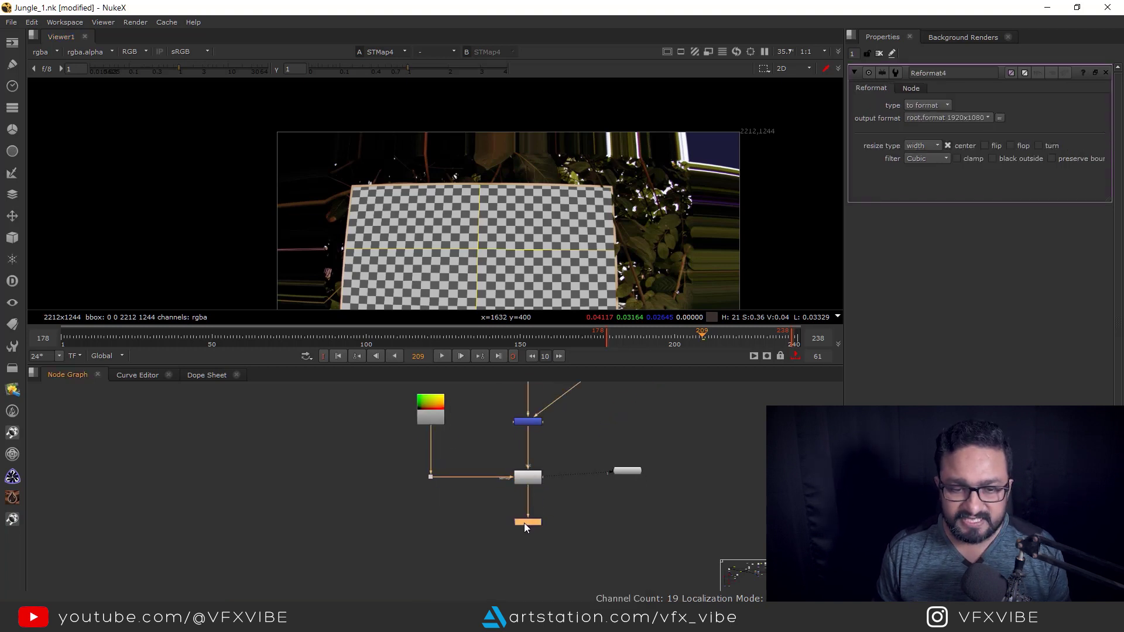
{"action": "key", "text": "1"}
{"action": "left_click", "coordinate": [917, 146]}
{"action": "left_click", "coordinate": [919, 138]}
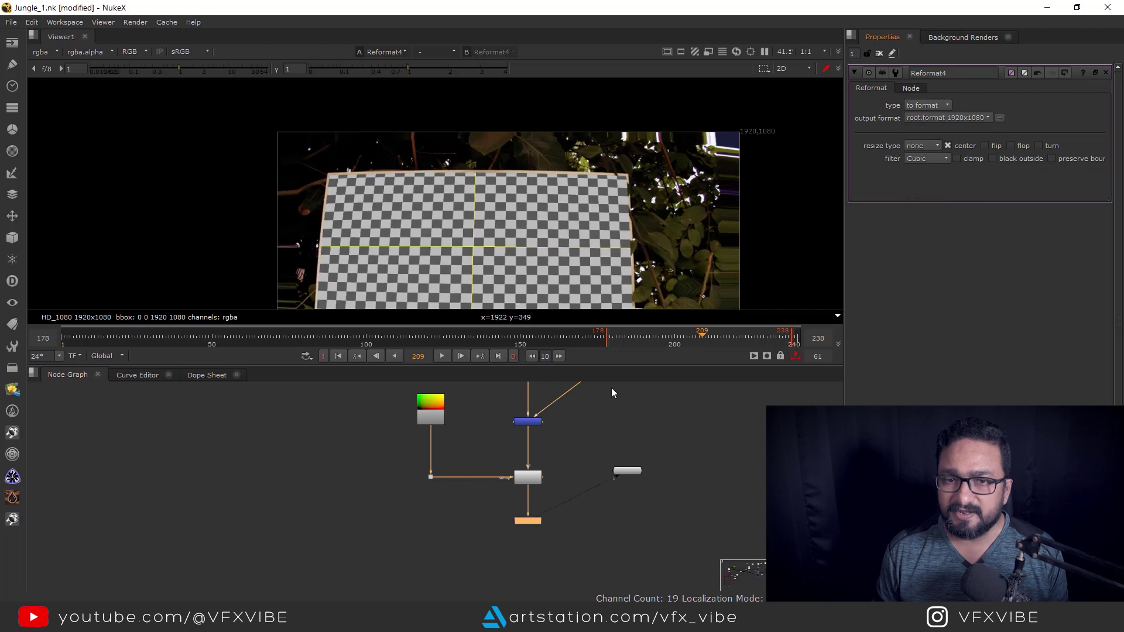
Turn on preserve bounding box for the Reformat between the first STMap and the Merge, and check the redistorted frame edges full-screen.
{"action": "scroll", "coordinate": [679, 251], "scroll_direction": "up", "scroll_amount": 2}
{"action": "scroll", "coordinate": [680, 251], "scroll_direction": "up", "scroll_amount": 4}
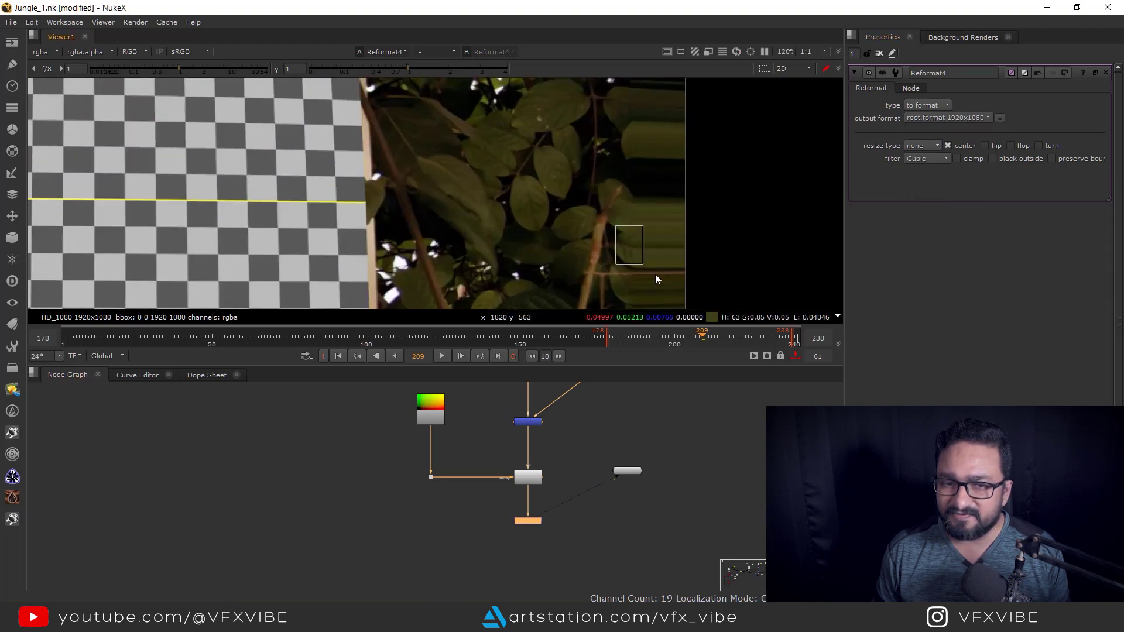
{"action": "scroll", "coordinate": [442, 460], "scroll_direction": "down", "scroll_amount": 1}
{"action": "left_click_drag", "start_coordinate": [458, 402], "coordinate": [477, 536]}
{"action": "scroll", "coordinate": [524, 507], "scroll_direction": "up", "scroll_amount": 4}
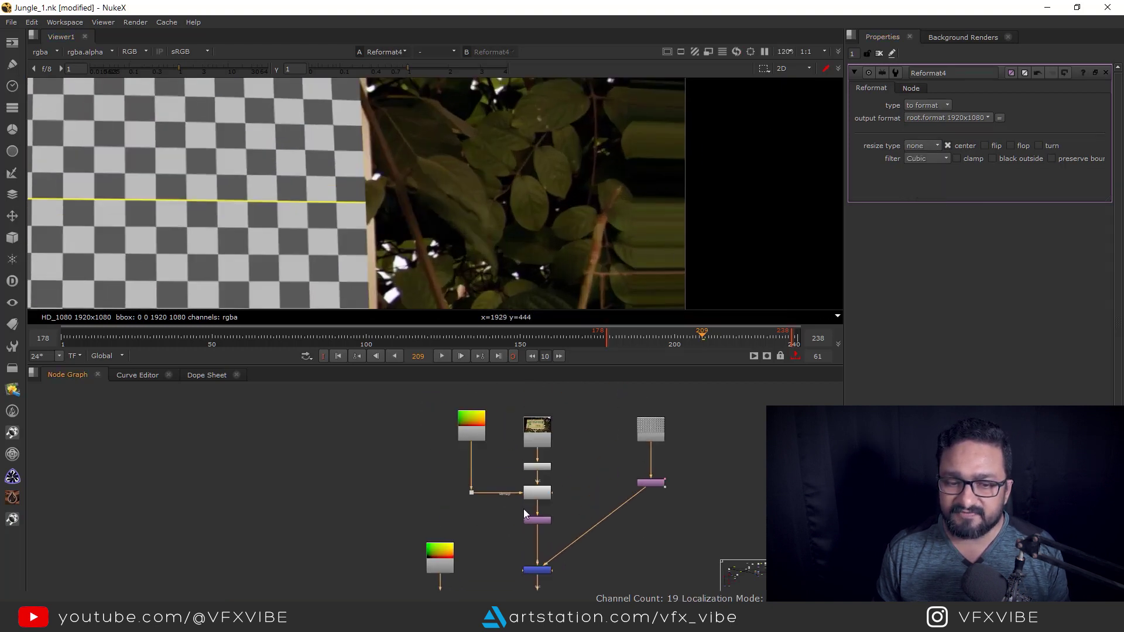
{"action": "left_click_drag", "start_coordinate": [553, 531], "coordinate": [502, 514]}
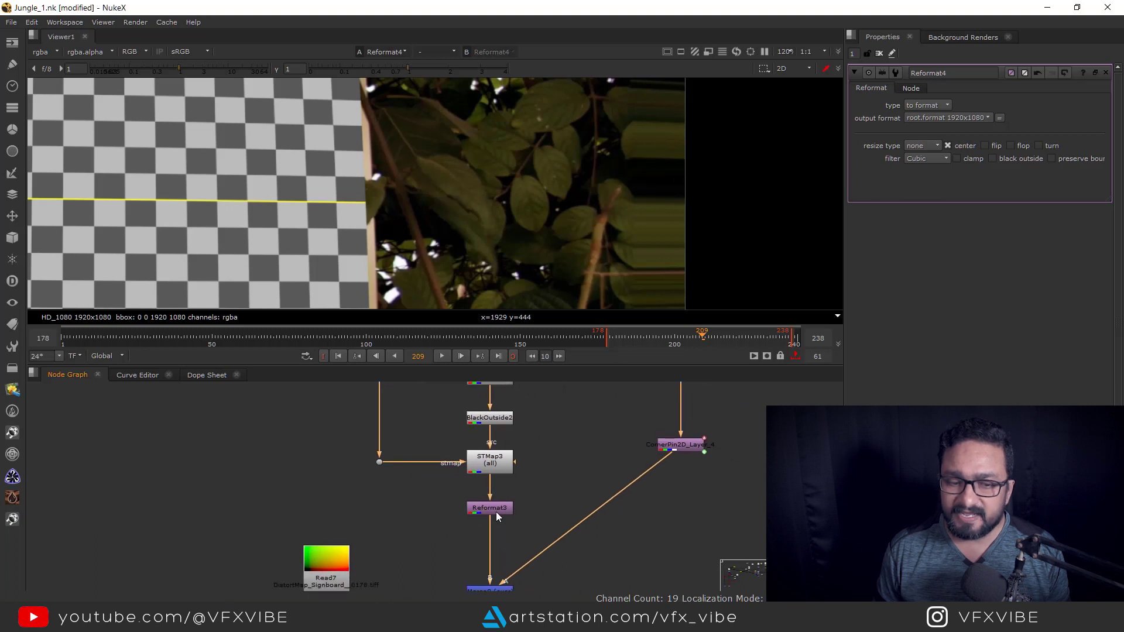
{"action": "double_click", "coordinate": [496, 509]}
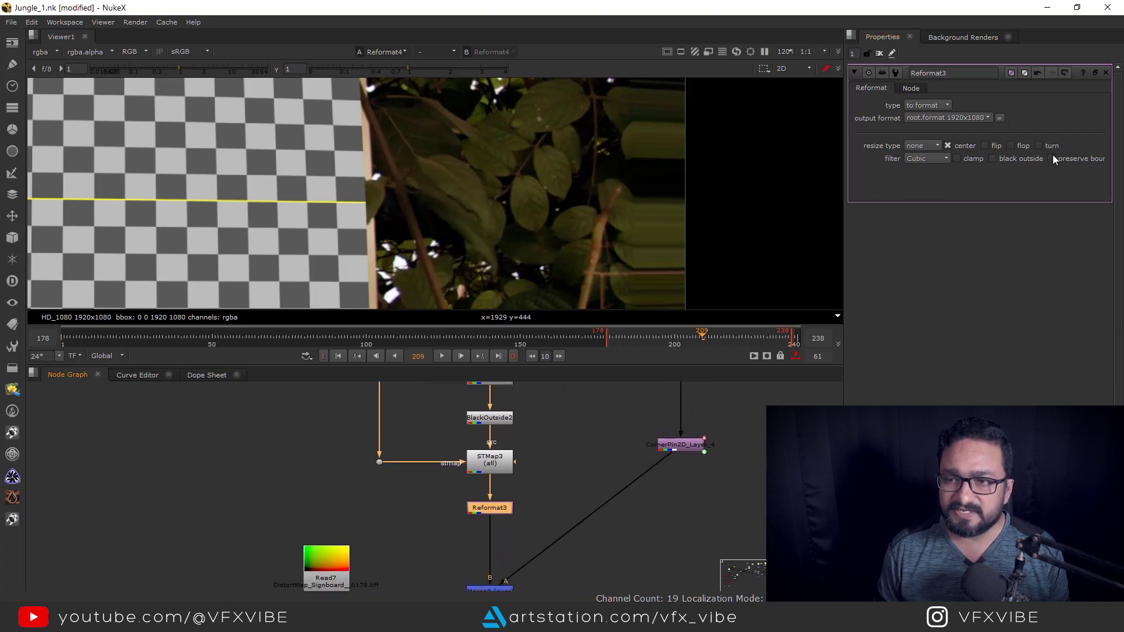
{"action": "scroll", "coordinate": [634, 262], "scroll_direction": "down", "scroll_amount": 5}
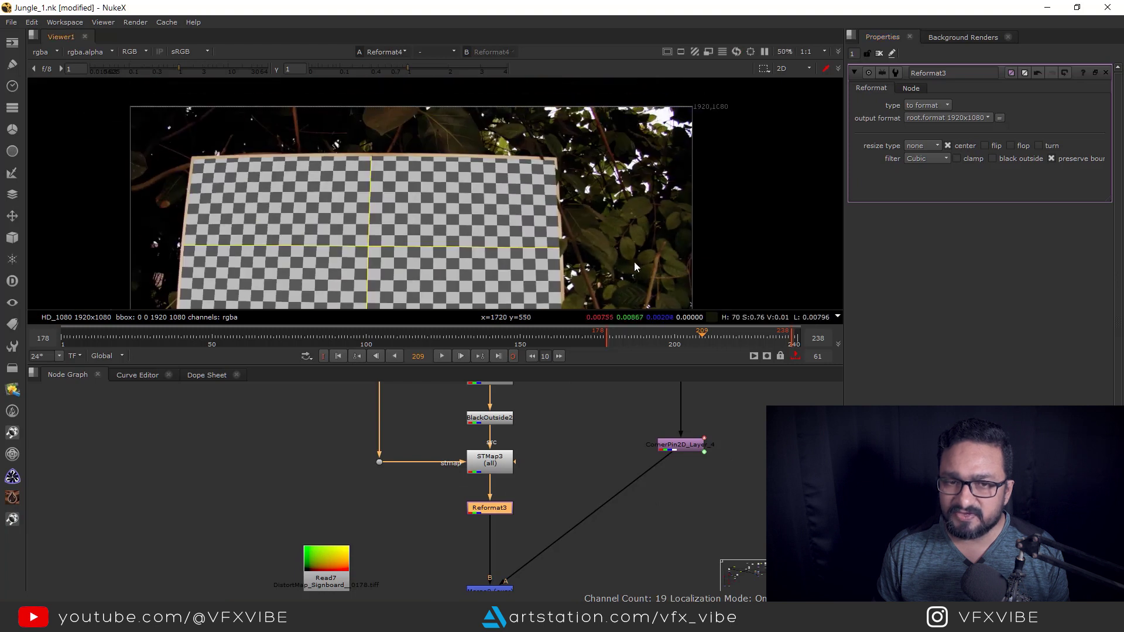
{"action": "key", "text": "space"}
{"action": "left_click_drag", "start_coordinate": [522, 401], "coordinate": [698, 248]}
{"action": "left_click_drag", "start_coordinate": [638, 391], "coordinate": [655, 330]}
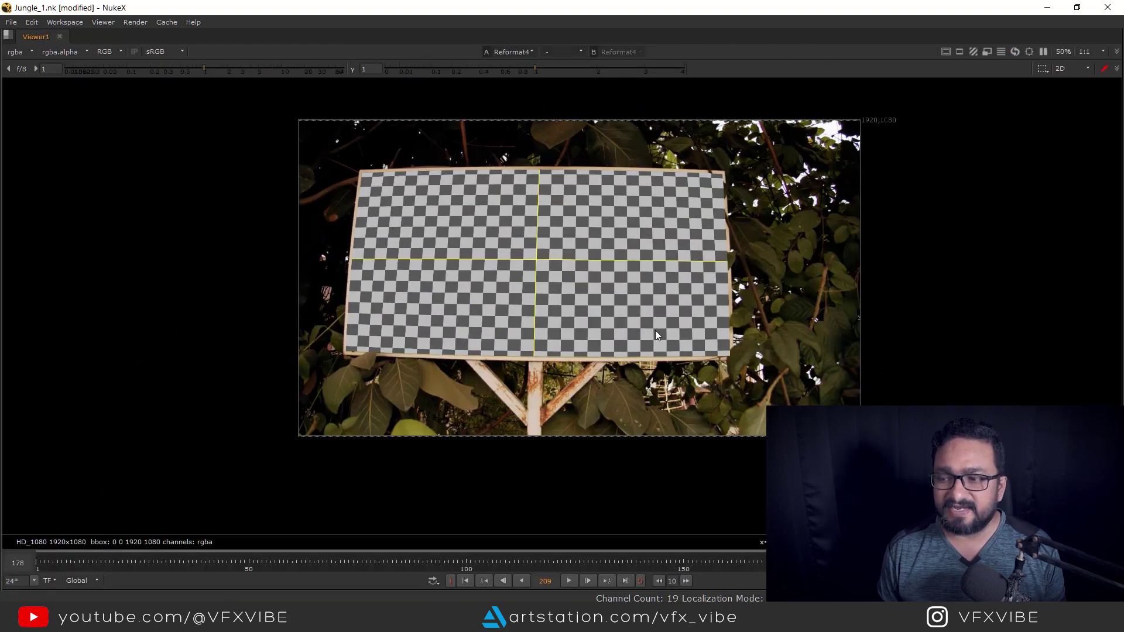
{"action": "left_click_drag", "start_coordinate": [540, 430], "coordinate": [600, 521]}
{"action": "left_click_drag", "start_coordinate": [544, 484], "coordinate": [550, 470]}
{"action": "left_click", "coordinate": [542, 419]}
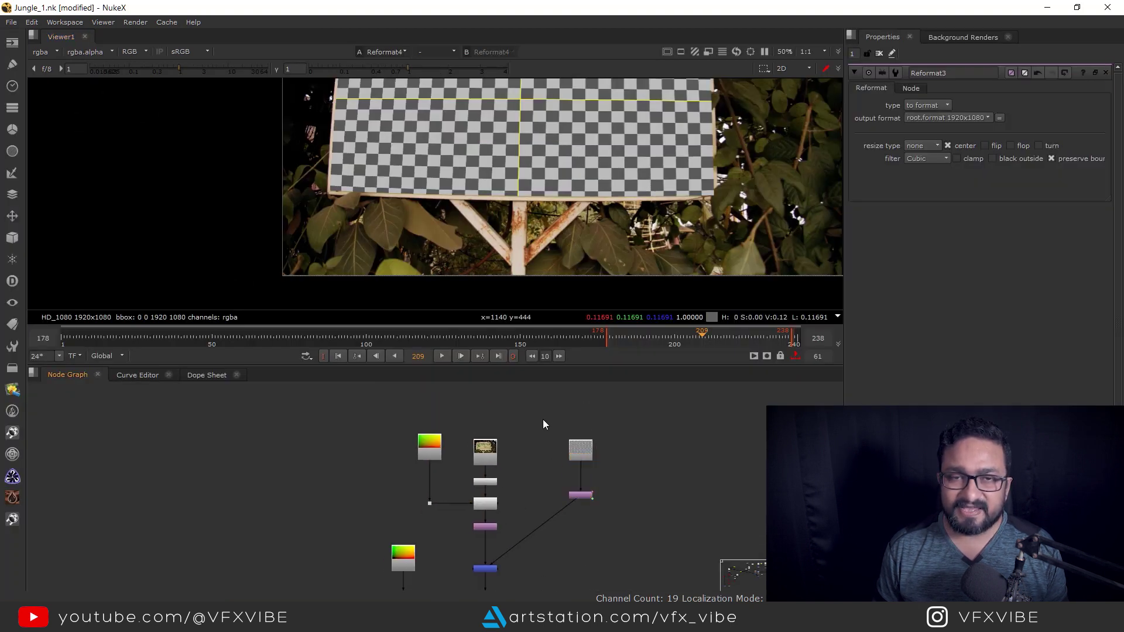
View the source signboard plate, and in Photoshop compare Cleanup.png with its lettering and dirt layers hidden and shown.
{"action": "left_click", "coordinate": [481, 456]}
{"action": "key", "text": "1"}
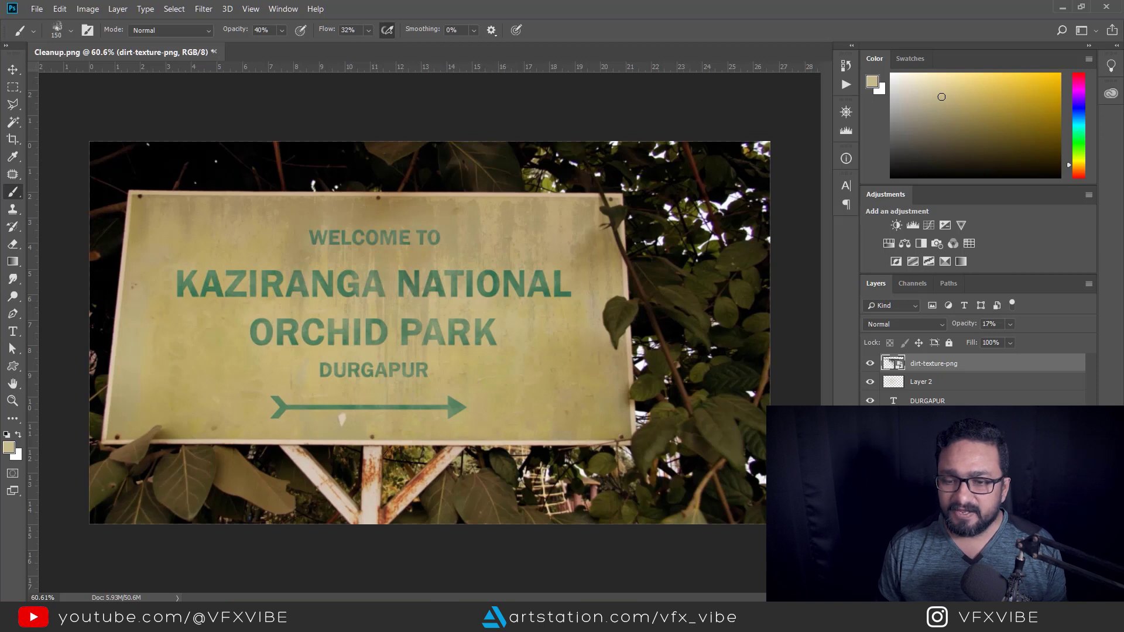
{"action": "left_click_drag", "start_coordinate": [870, 476], "coordinate": [871, 362]}
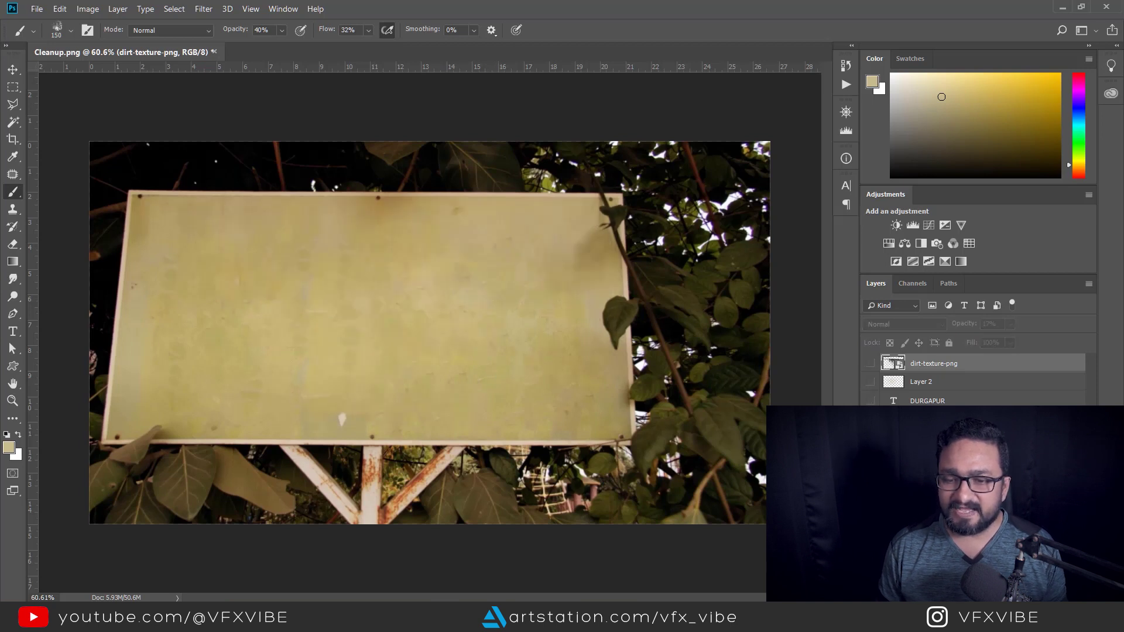
{"action": "left_click_drag", "start_coordinate": [873, 404], "coordinate": [870, 363]}
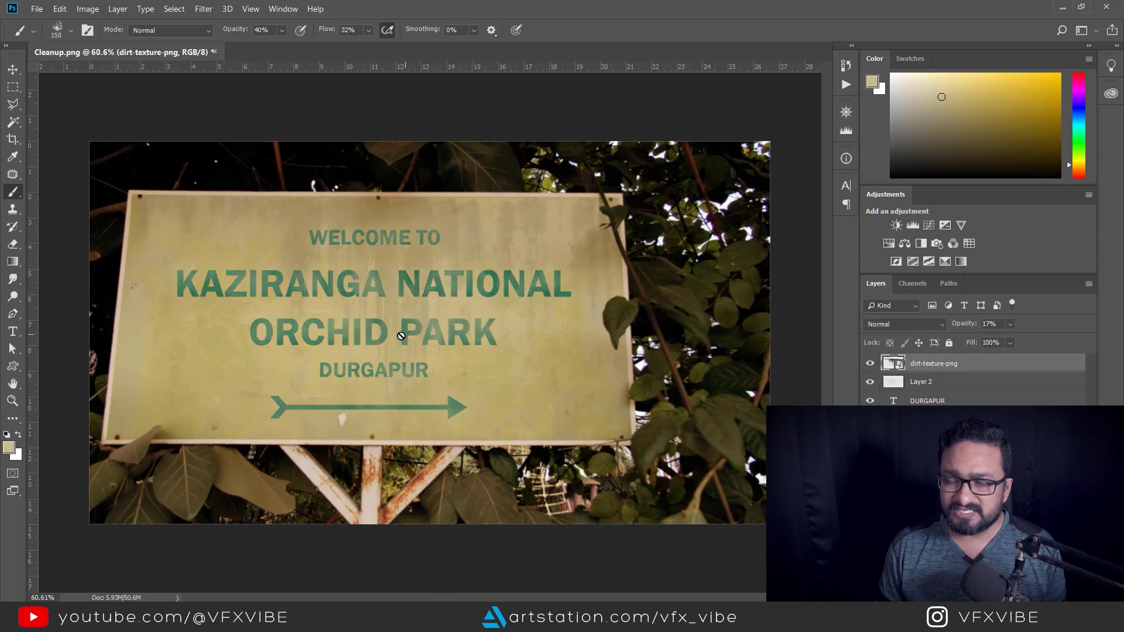
{"action": "left_click", "coordinate": [1063, 11]}
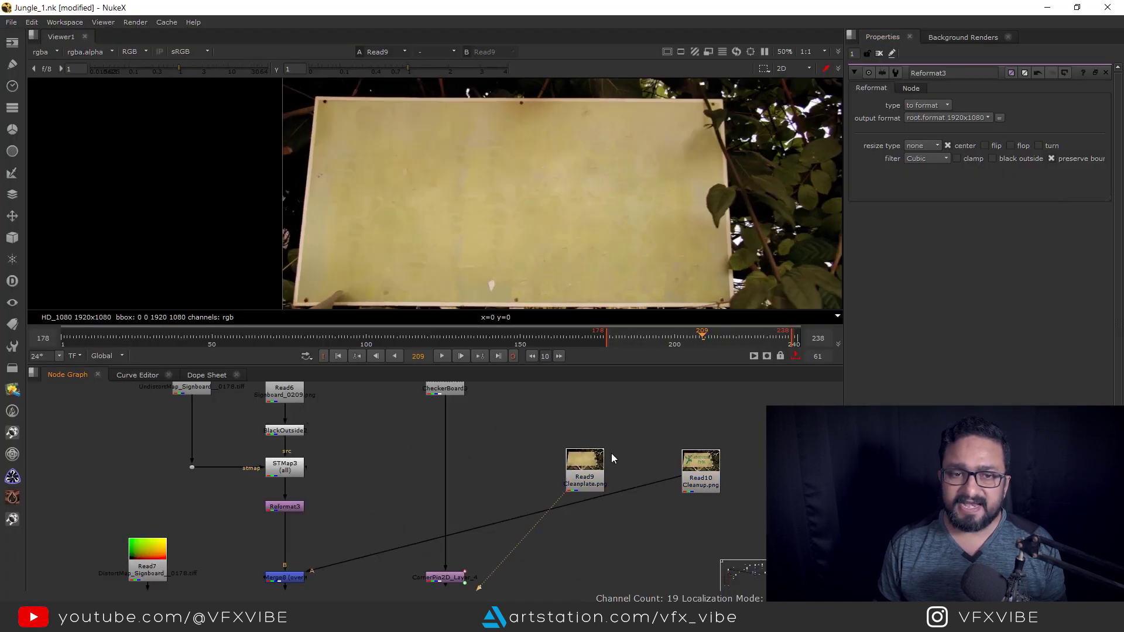
Replace the checkerboard with the Cleanplate.png Read as the corner pin's input, feed the corner pin into the Merge's A, and view the Merge.
{"action": "scroll", "coordinate": [479, 169], "scroll_direction": "down", "scroll_amount": 1}
{"action": "scroll", "coordinate": [479, 170], "scroll_direction": "down", "scroll_amount": 1}
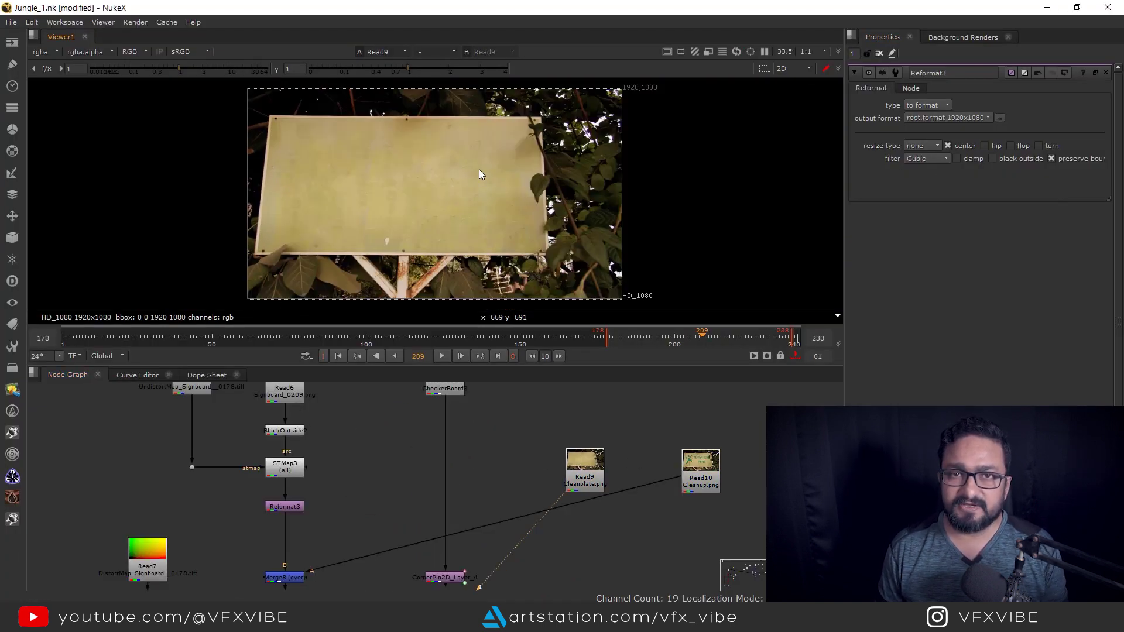
{"action": "scroll", "coordinate": [444, 471], "scroll_direction": "down", "scroll_amount": 3}
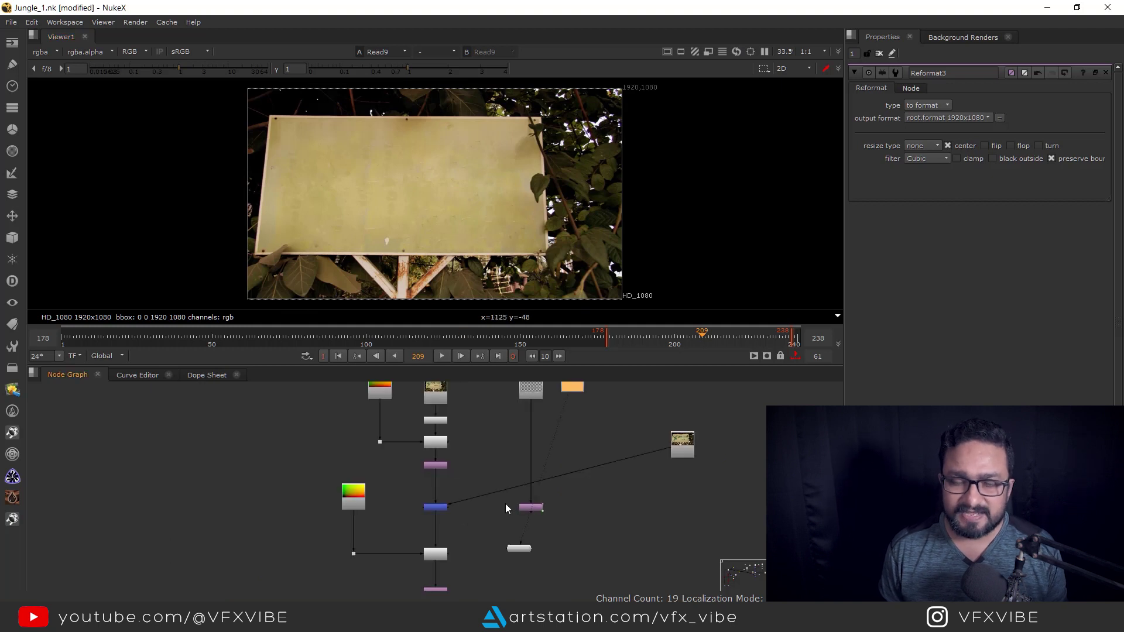
{"action": "left_click_drag", "start_coordinate": [681, 450], "coordinate": [531, 508]}
{"action": "left_click_drag", "start_coordinate": [535, 404], "coordinate": [566, 428]}
{"action": "left_click_drag", "start_coordinate": [565, 430], "coordinate": [556, 455]}
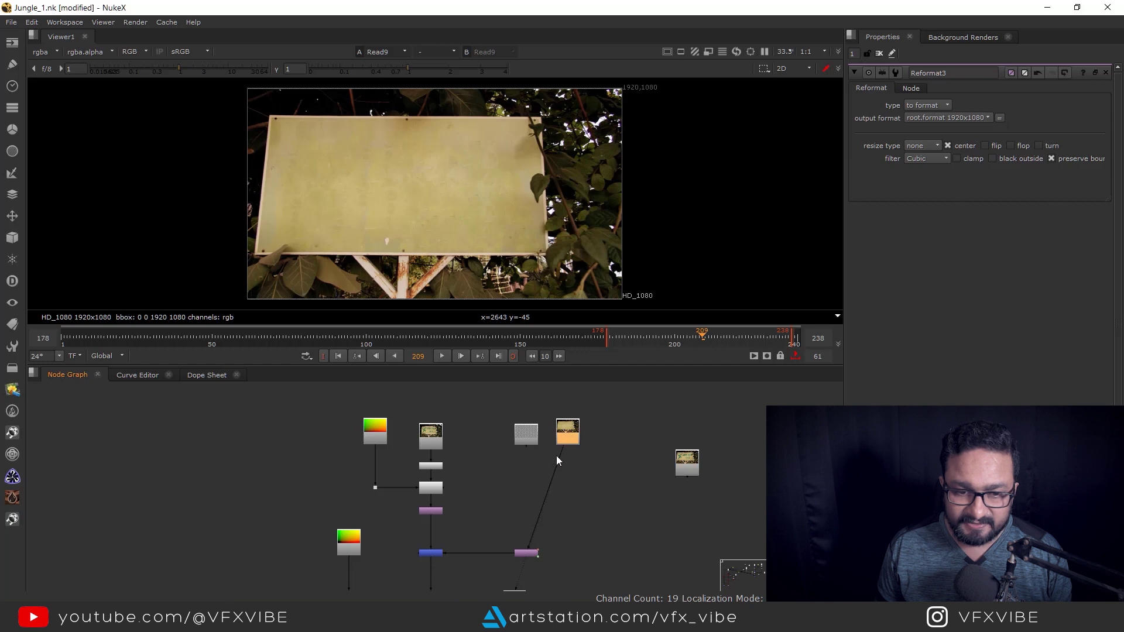
{"action": "left_click_drag", "start_coordinate": [518, 540], "coordinate": [436, 510]}
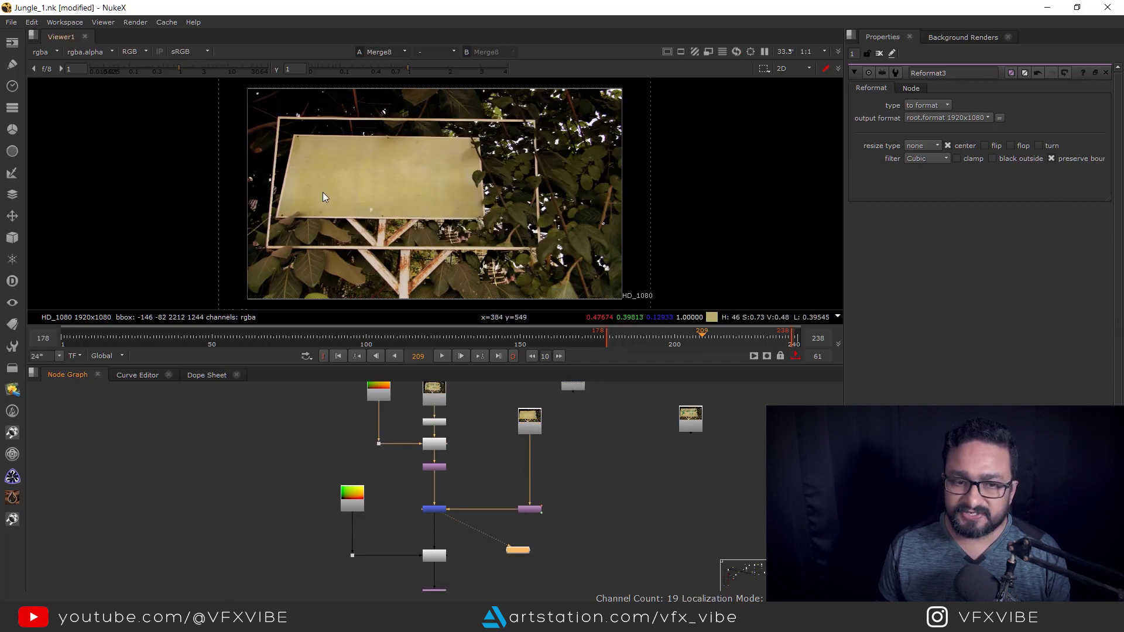
View the Cleanplate.png Read node and add an unconnected Roto node beside it.
{"action": "scroll", "coordinate": [527, 419], "scroll_direction": "up", "scroll_amount": 4}
{"action": "key", "text": "1"}
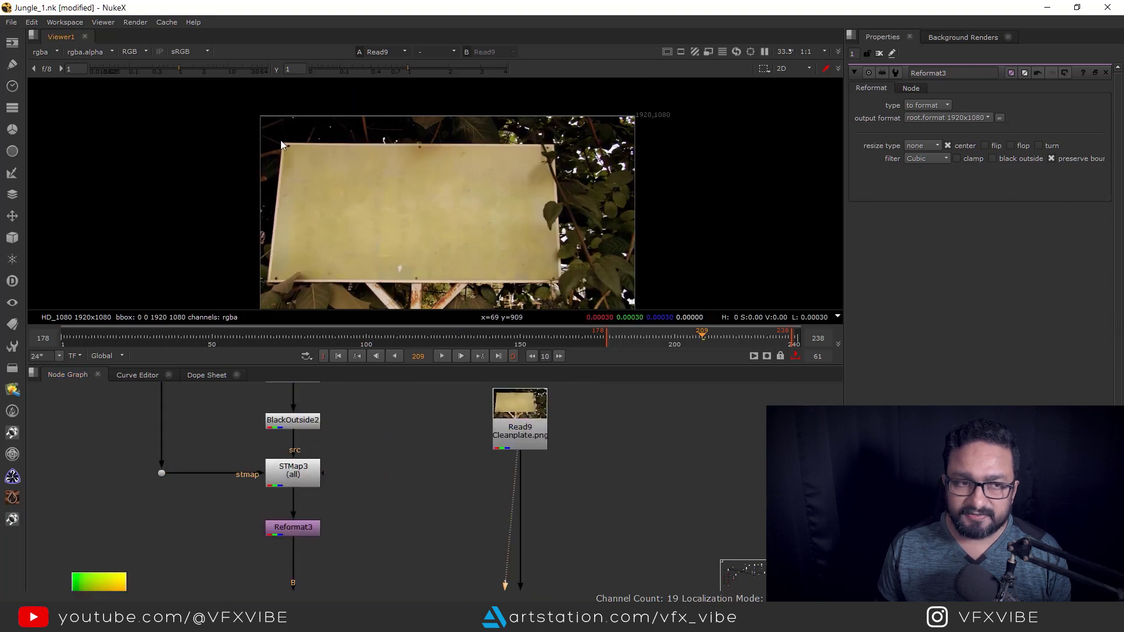
{"action": "left_click", "coordinate": [520, 424]}
{"action": "left_click", "coordinate": [642, 438]}
{"action": "key", "text": "o"}
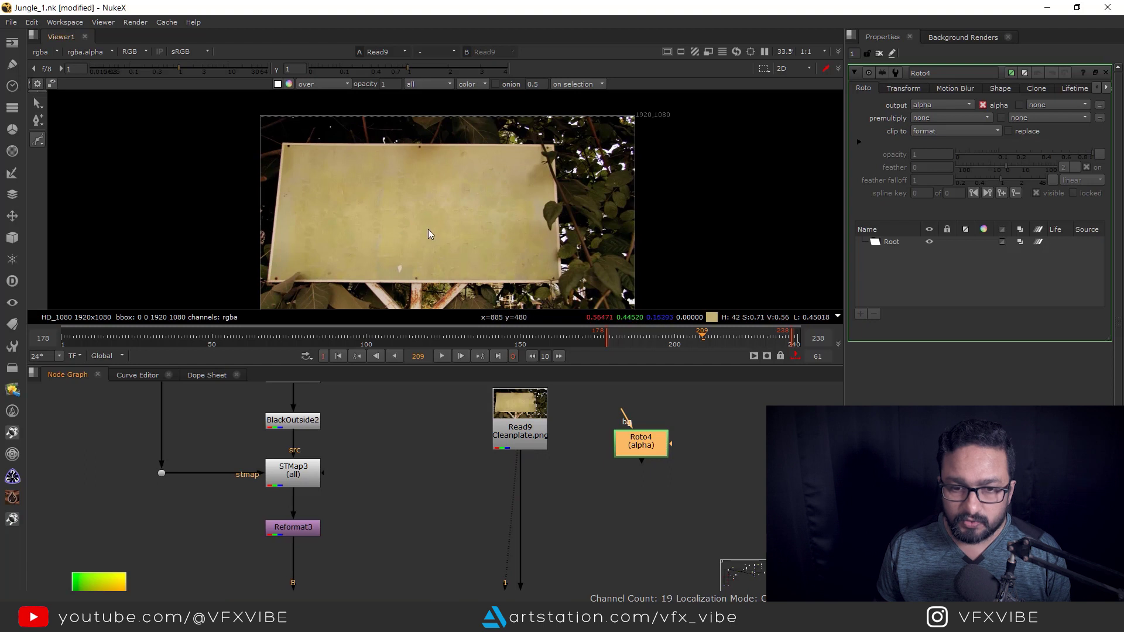
Draw a closed four-point Bezier roto just inside the signboard's face on frame 238, leaving out the foliage at its edge.
{"action": "left_click_drag", "start_coordinate": [427, 229], "coordinate": [440, 233]}
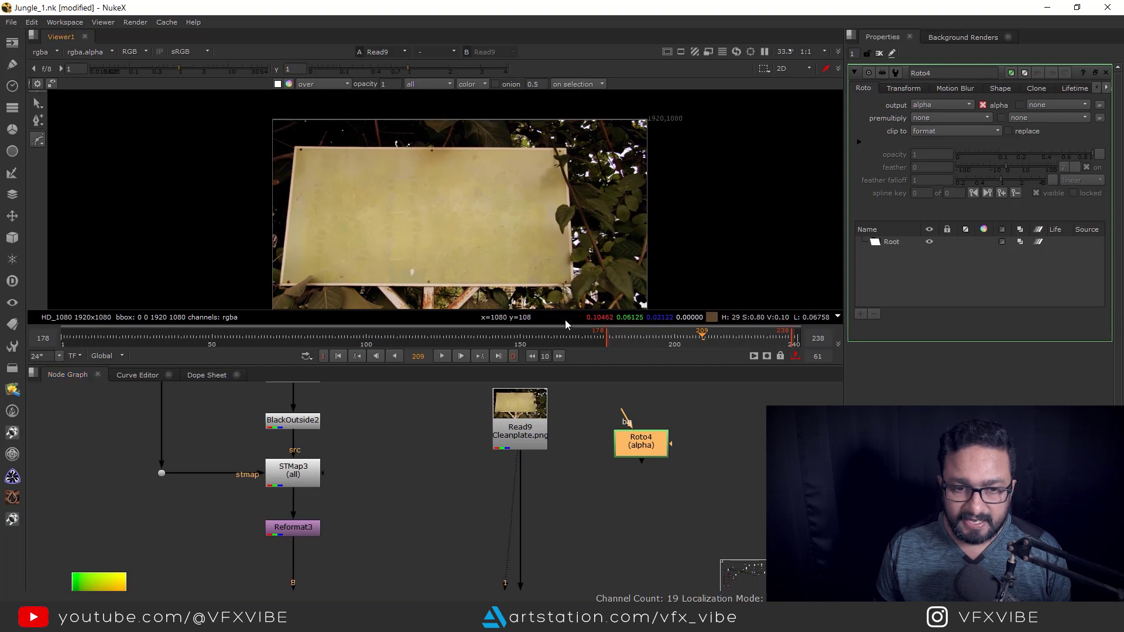
{"action": "left_click", "coordinate": [499, 356]}
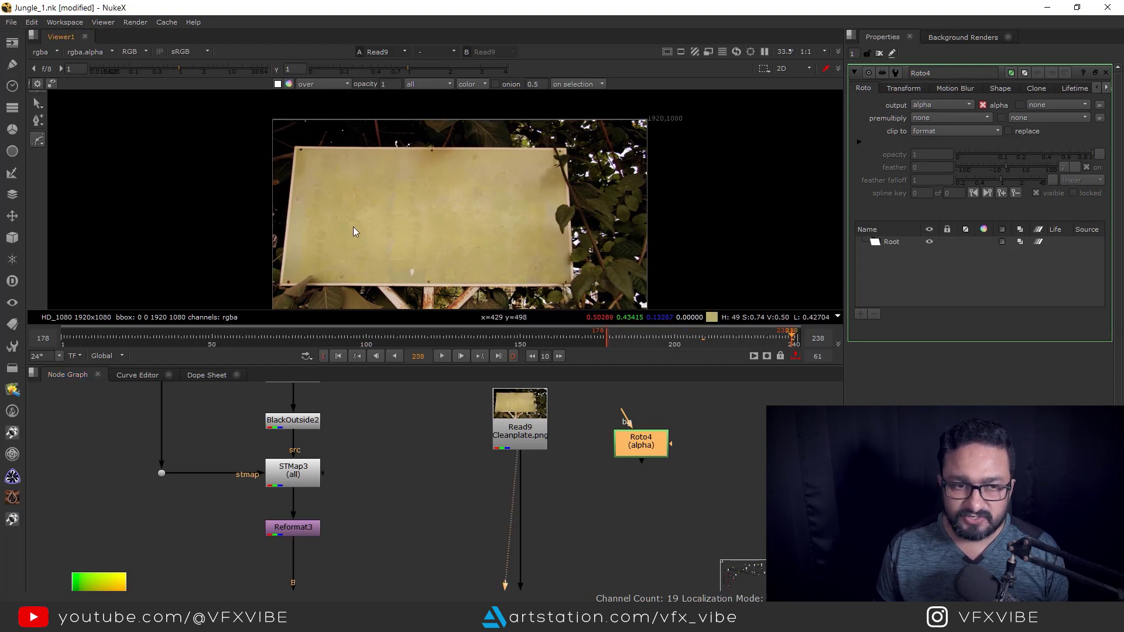
{"action": "left_click_drag", "start_coordinate": [353, 227], "coordinate": [404, 230]}
{"action": "key", "text": "space"}
{"action": "scroll", "coordinate": [435, 181], "scroll_direction": "up", "scroll_amount": 5}
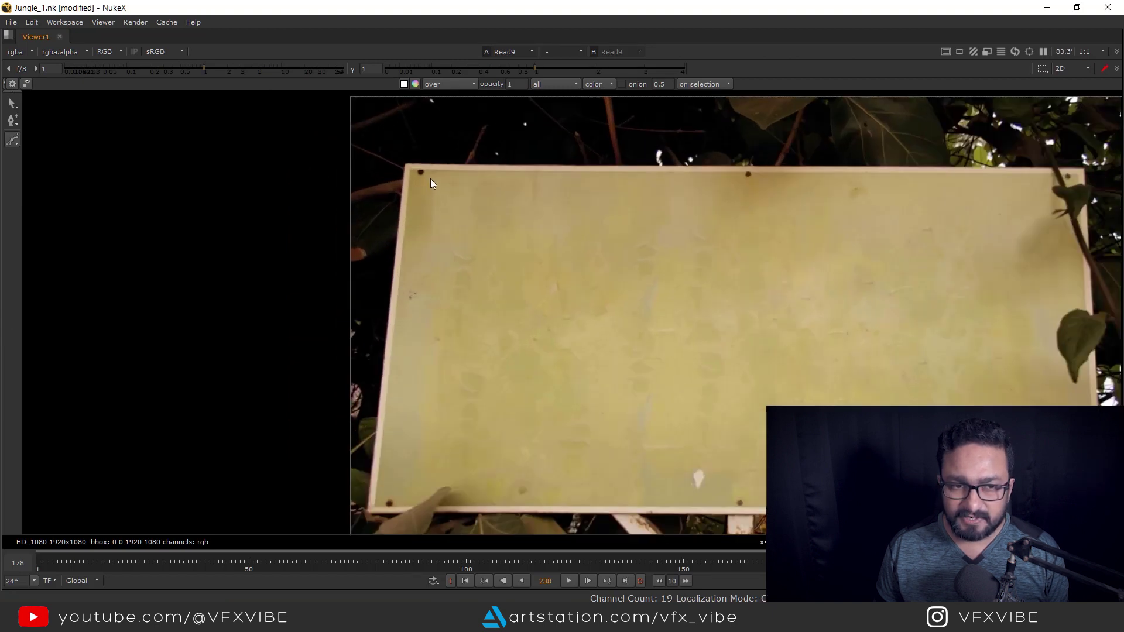
{"action": "left_click", "coordinate": [395, 479]}
{"action": "left_click", "coordinate": [1032, 486]}
{"action": "left_click", "coordinate": [1006, 192]}
{"action": "left_click", "coordinate": [423, 178]}
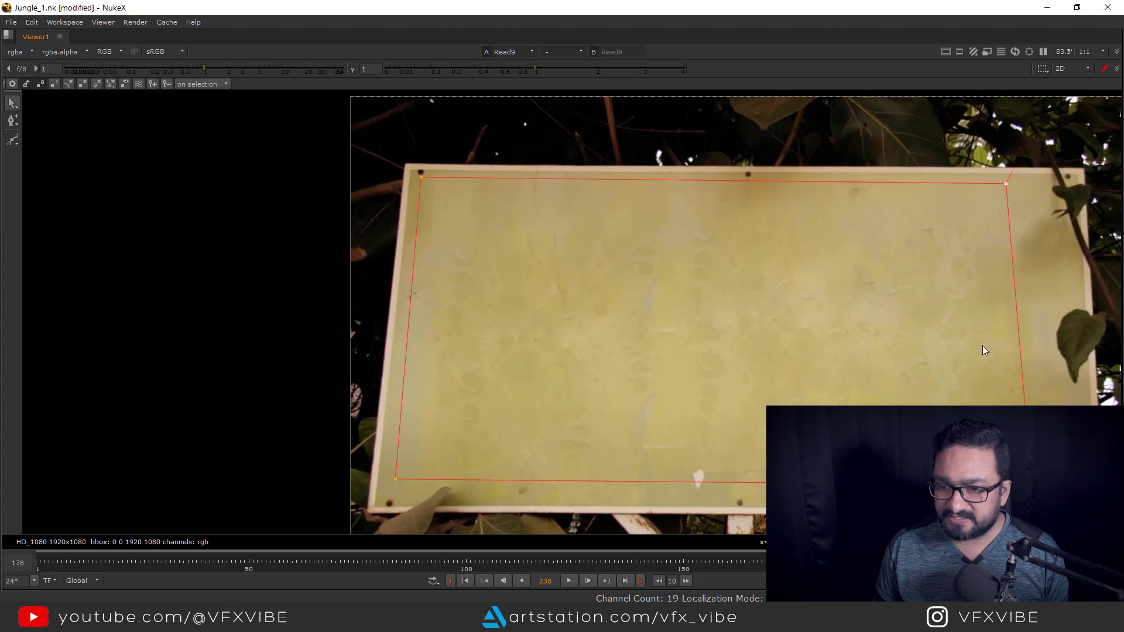
Add a Merge with the mask operation below the Cleanplate.png Read, with the Roto as its A input through a corner dot.
{"action": "key", "text": "space"}
{"action": "left_click_drag", "start_coordinate": [639, 438], "coordinate": [642, 422]}
{"action": "left_click", "coordinate": [568, 481]}
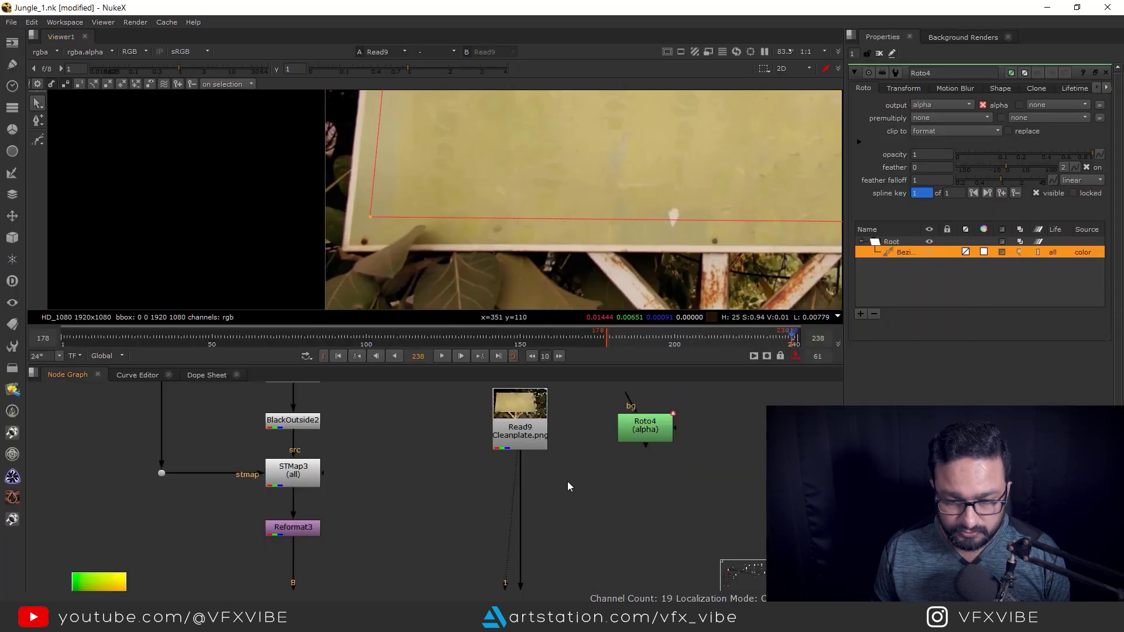
{"action": "key", "text": "m"}
{"action": "left_click_drag", "start_coordinate": [543, 489], "coordinate": [496, 505]}
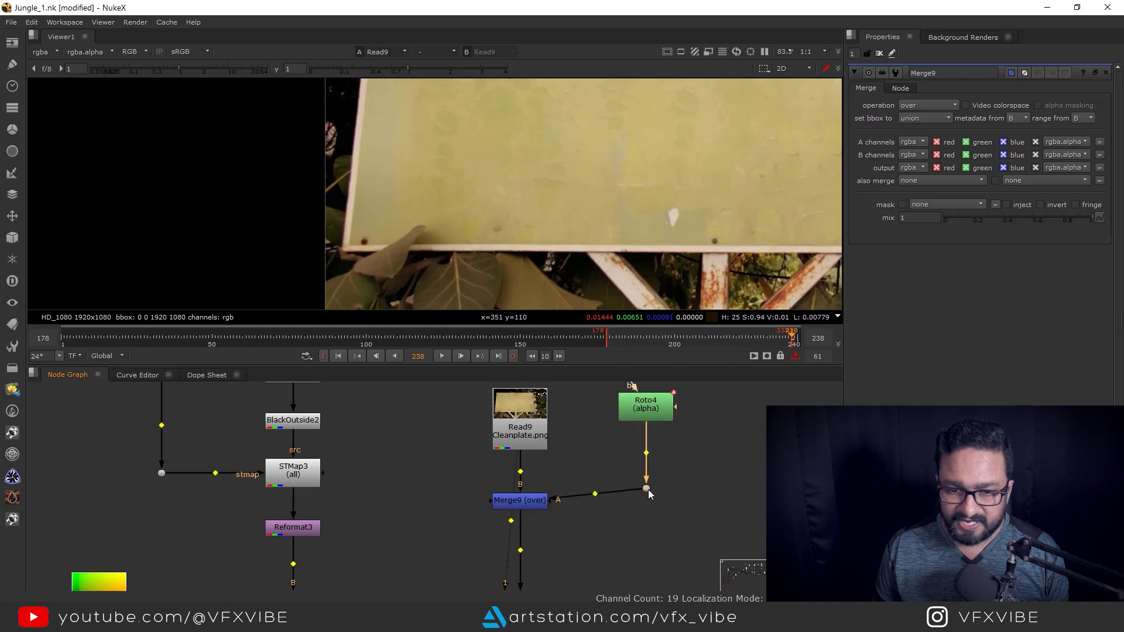
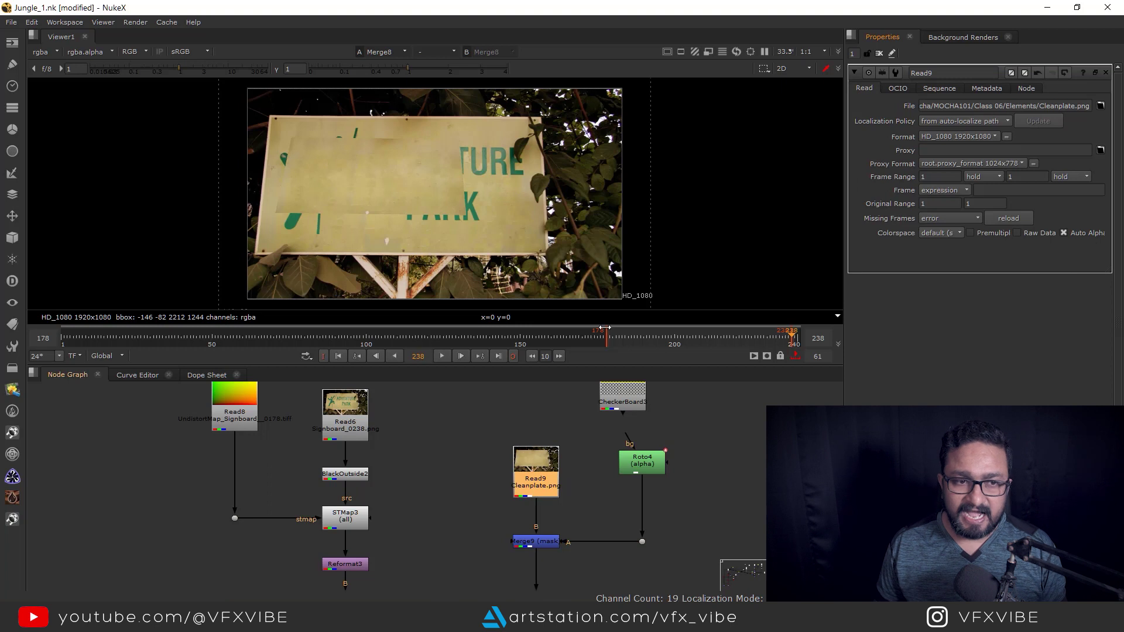
Duplicate the corner pin node and place the unconnected copy beside the clean plate branch.
{"action": "left_click_drag", "start_coordinate": [434, 194], "coordinate": [459, 202]}
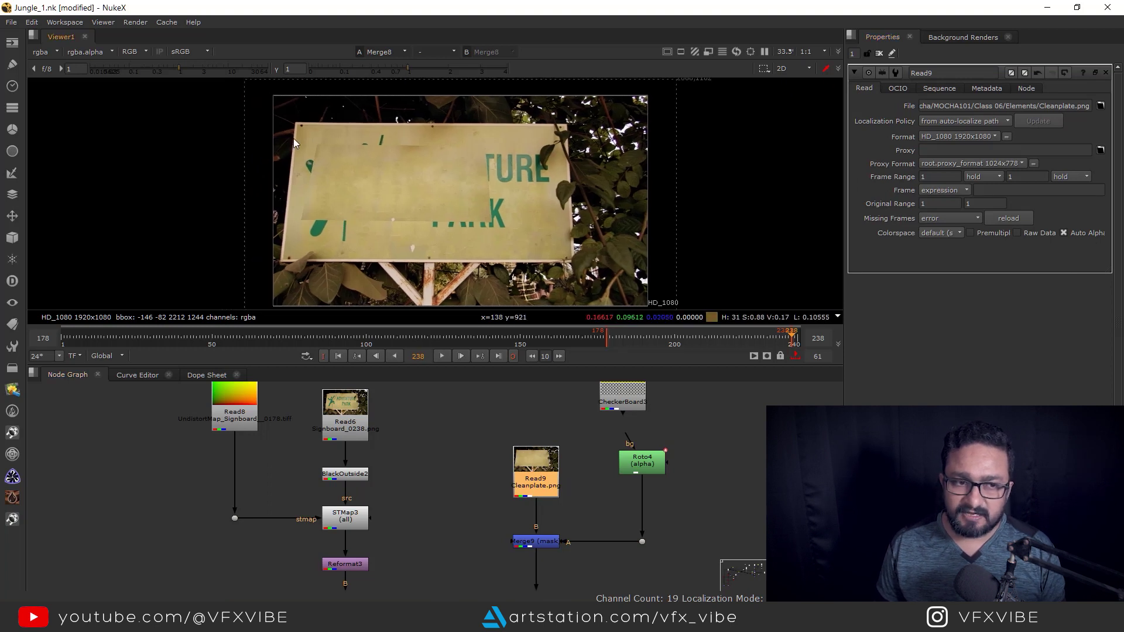
{"action": "left_click_drag", "start_coordinate": [624, 589], "coordinate": [501, 482]}
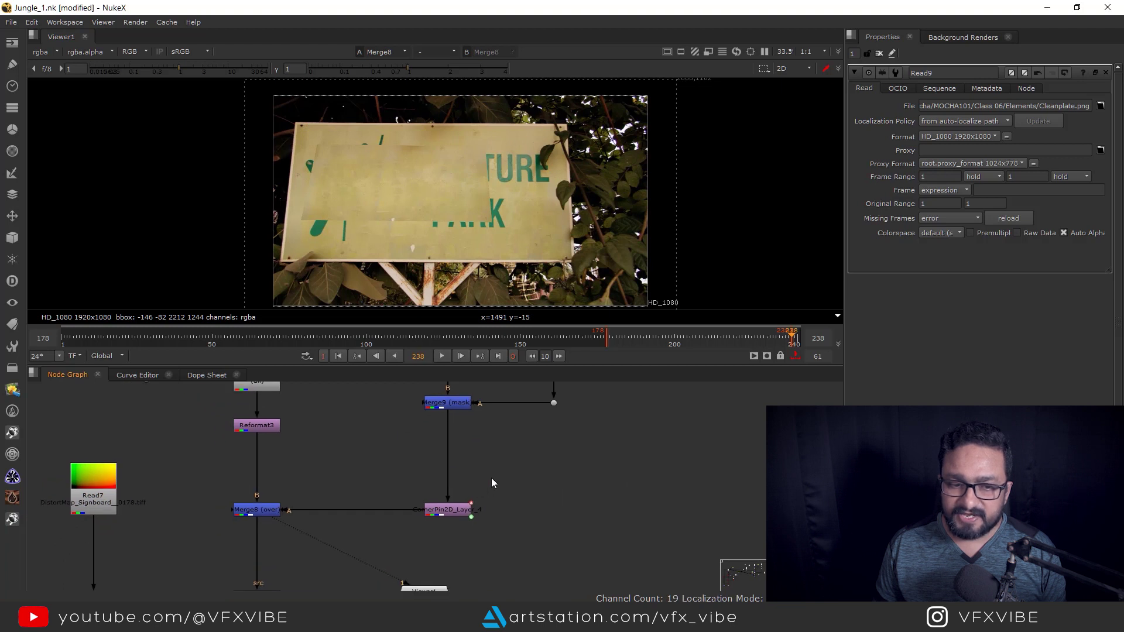
{"action": "scroll", "coordinate": [498, 491], "scroll_direction": "down", "scroll_amount": 3}
{"action": "left_click_drag", "start_coordinate": [467, 491], "coordinate": [443, 495]}
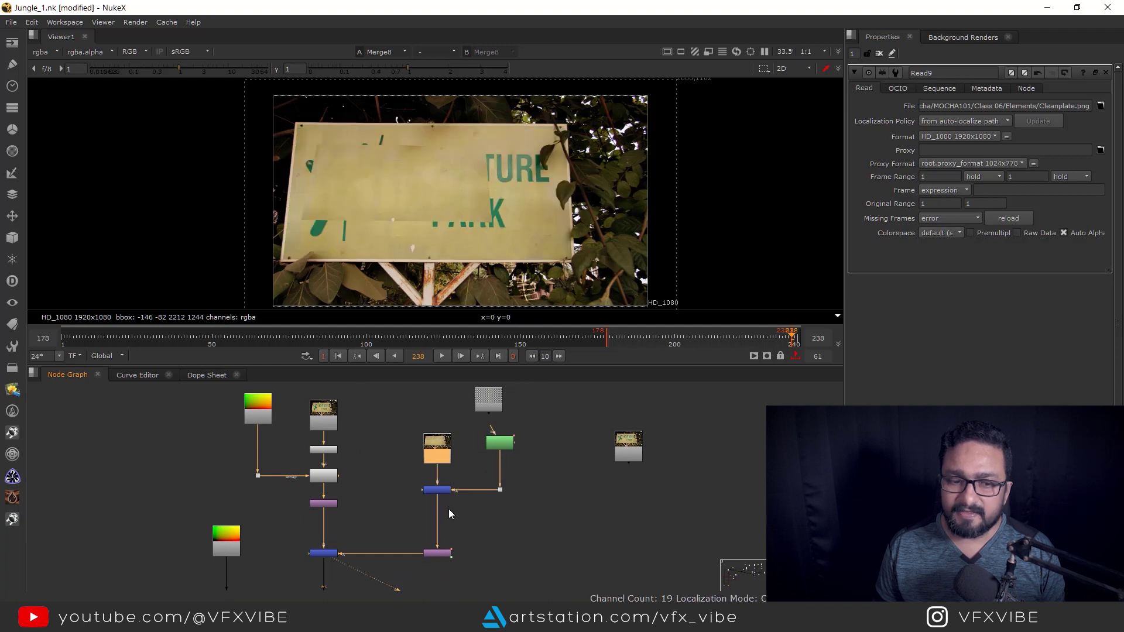
{"action": "left_click", "coordinate": [440, 557]}
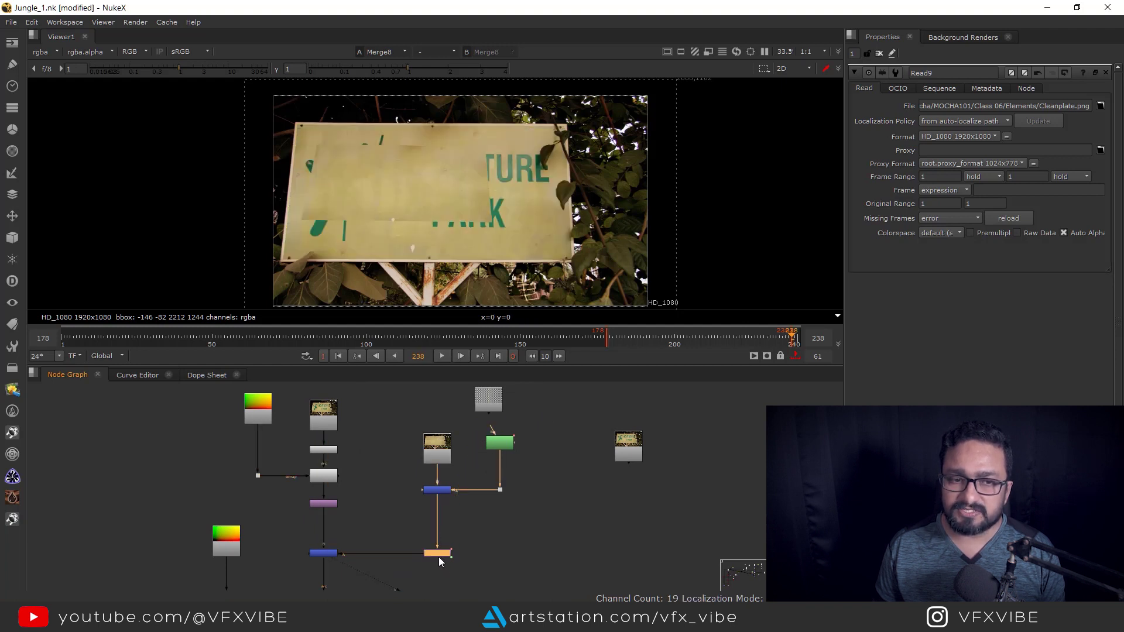
{"action": "left_click_drag", "start_coordinate": [571, 169], "coordinate": [609, 157]}
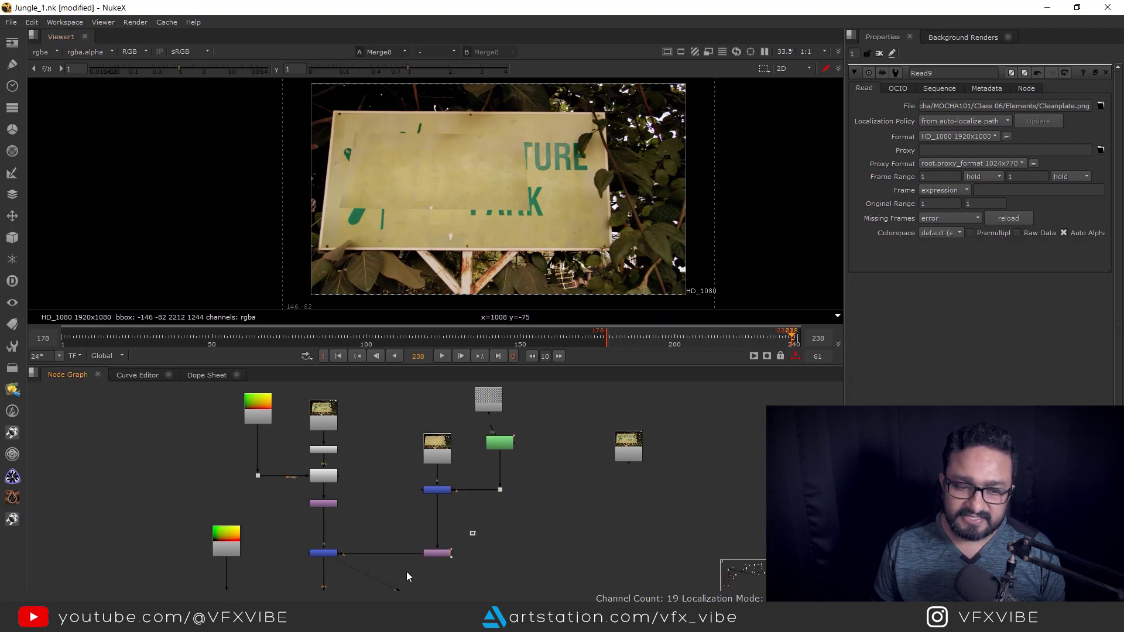
{"action": "left_click", "coordinate": [545, 535]}
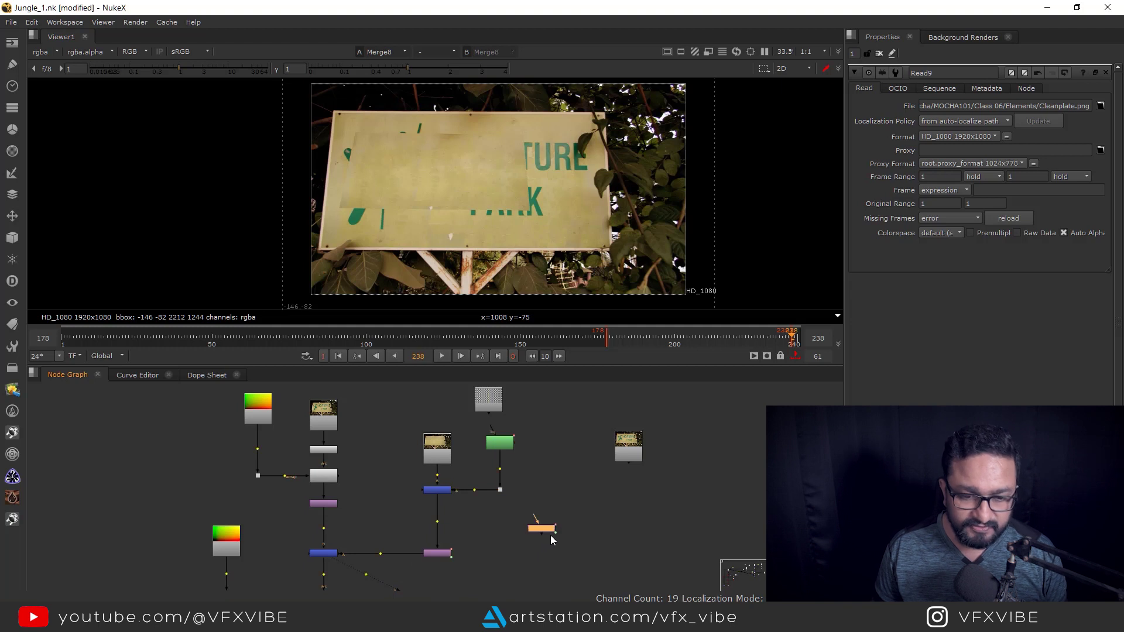
Copy the original corner pin's tracked 'to' points into its 'from' points and check the composite at frame 191.
{"action": "scroll", "coordinate": [442, 561], "scroll_direction": "up", "scroll_amount": 3}
{"action": "double_click", "coordinate": [443, 557]}
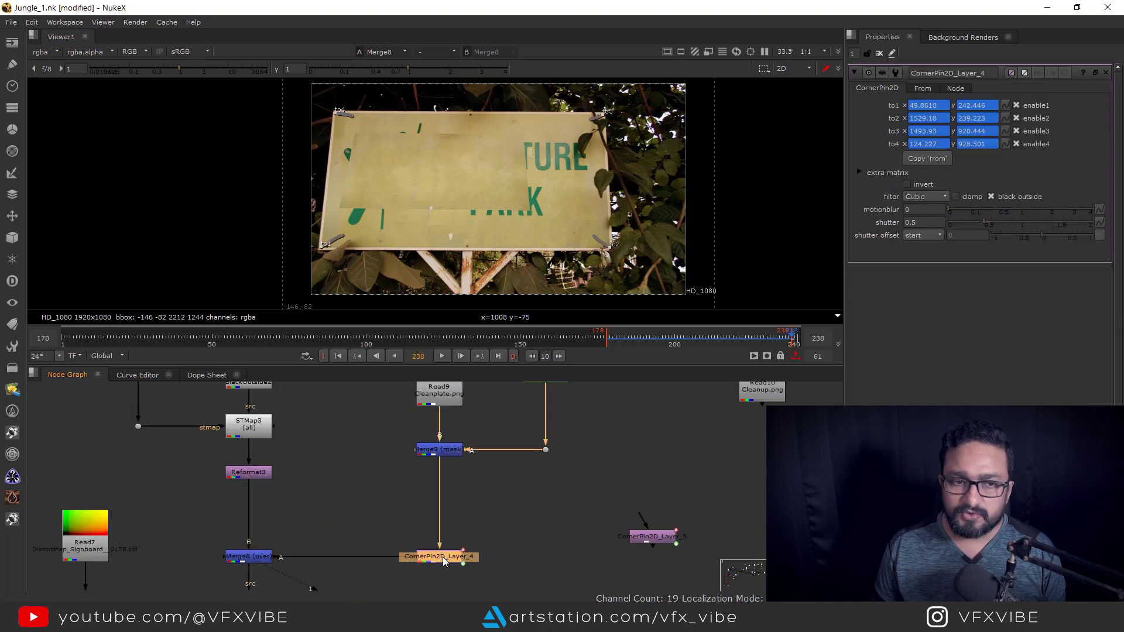
{"action": "left_click", "coordinate": [924, 89]}
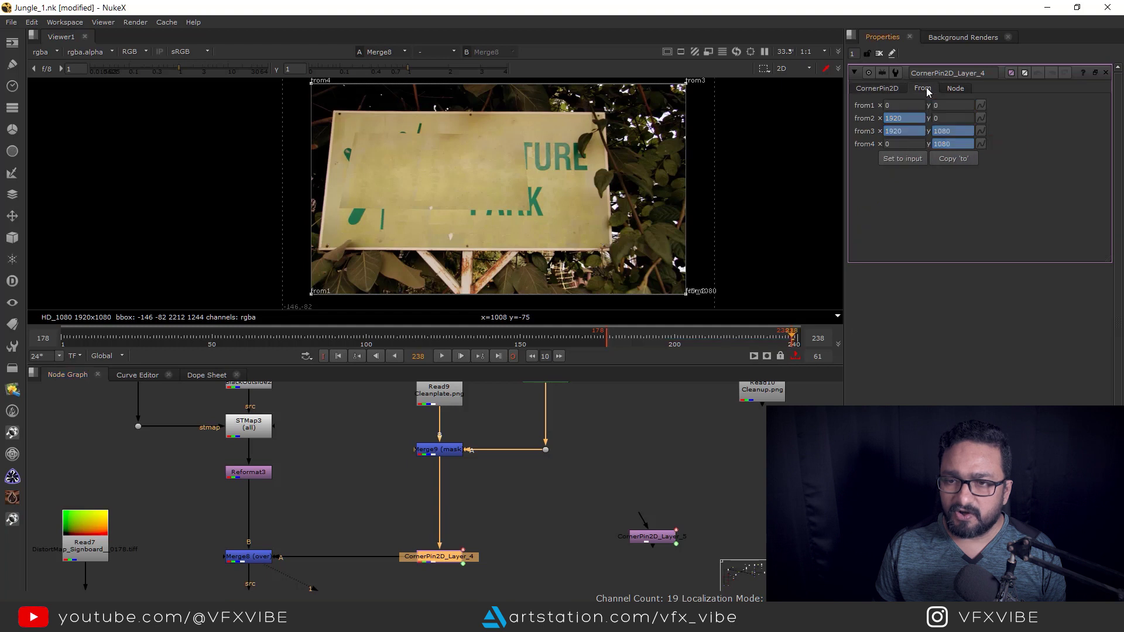
{"action": "left_click", "coordinate": [955, 160]}
{"action": "left_click_drag", "start_coordinate": [726, 336], "coordinate": [646, 334]}
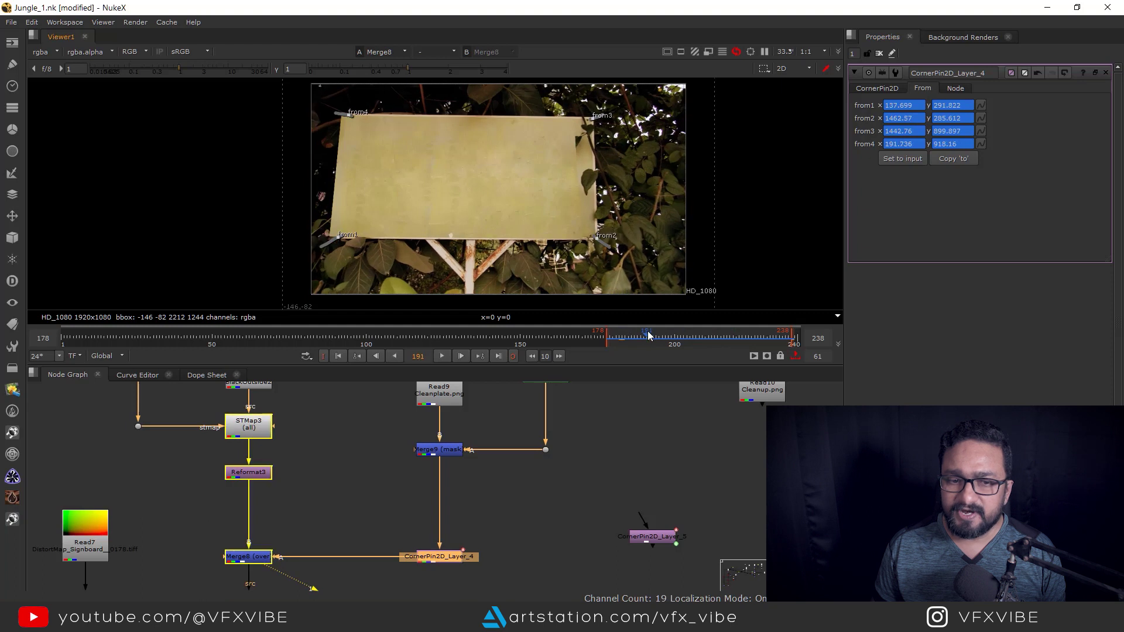
On frame 238, remove the animation from all four 'from' points of the original corner pin and scrub back to frame 200.
{"action": "left_click", "coordinate": [497, 356]}
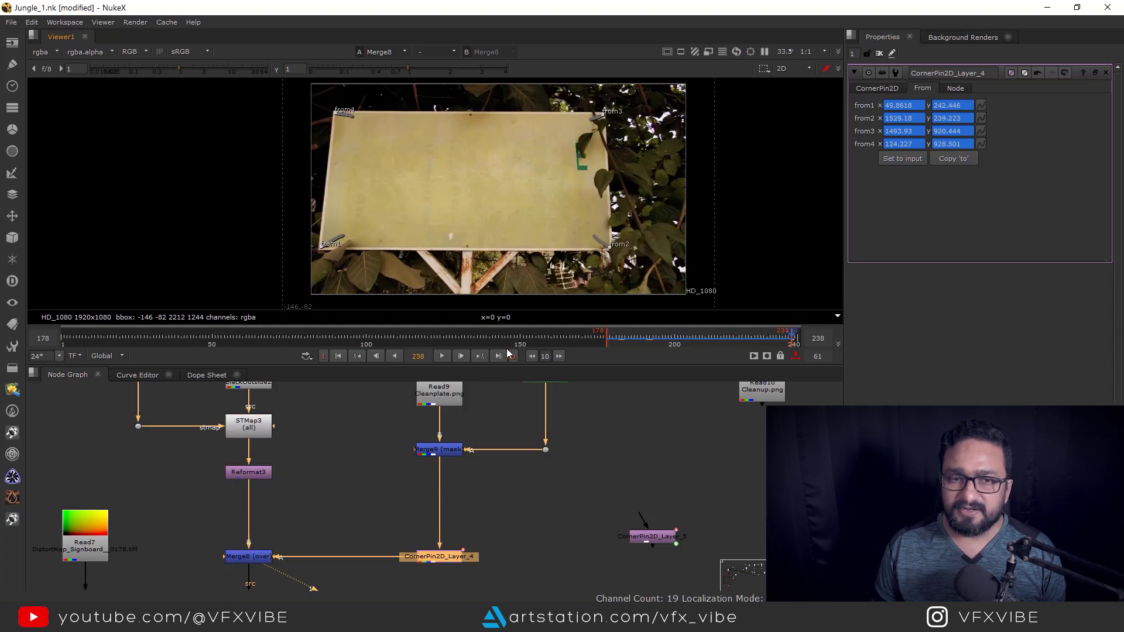
{"action": "right_click", "coordinate": [982, 105]}
{"action": "left_click", "coordinate": [1014, 136]}
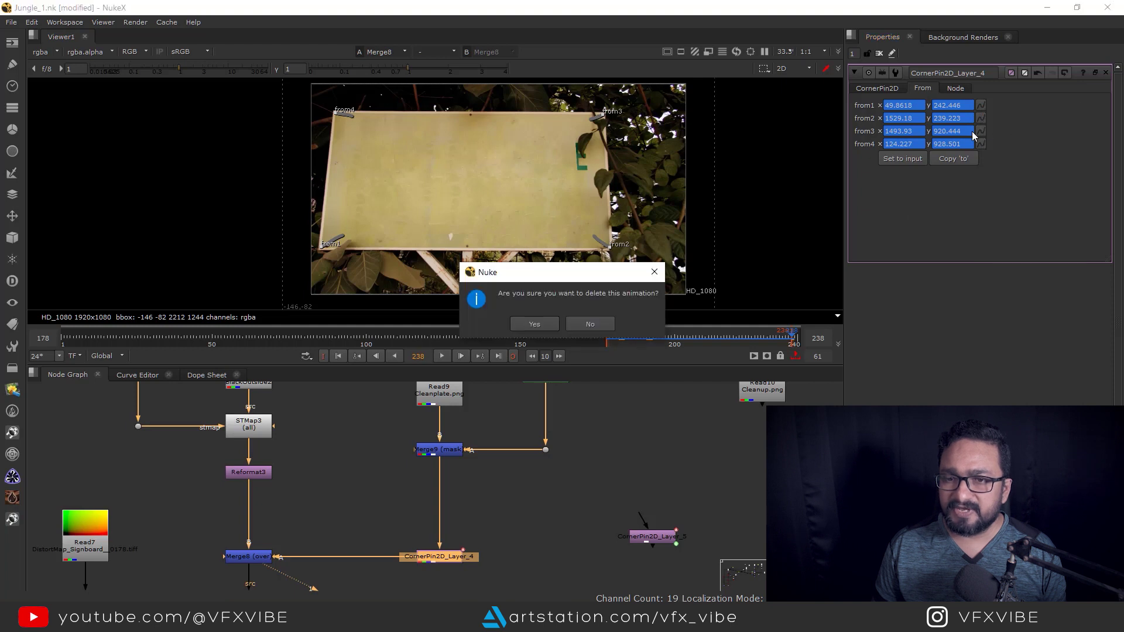
{"action": "key", "text": "Return"}
{"action": "right_click", "coordinate": [982, 118]}
{"action": "left_click", "coordinate": [1003, 145]}
{"action": "key", "text": "Return"}
{"action": "key", "text": "Return"}
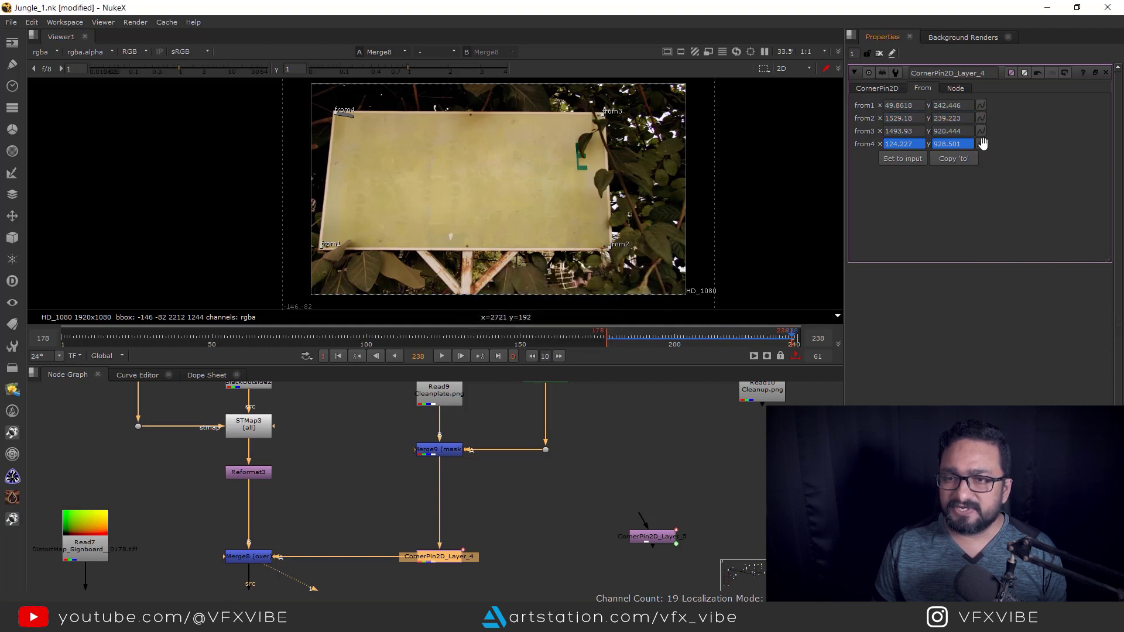
{"action": "right_click", "coordinate": [981, 144]}
{"action": "left_click", "coordinate": [1008, 173]}
{"action": "key", "text": "Return"}
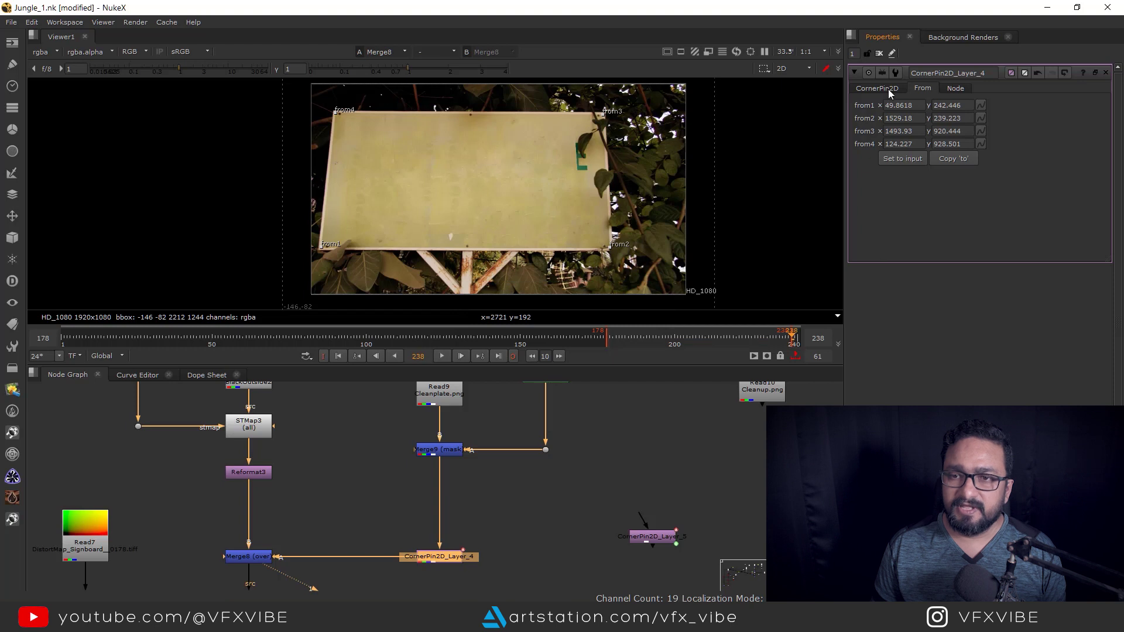
{"action": "left_click", "coordinate": [887, 89]}
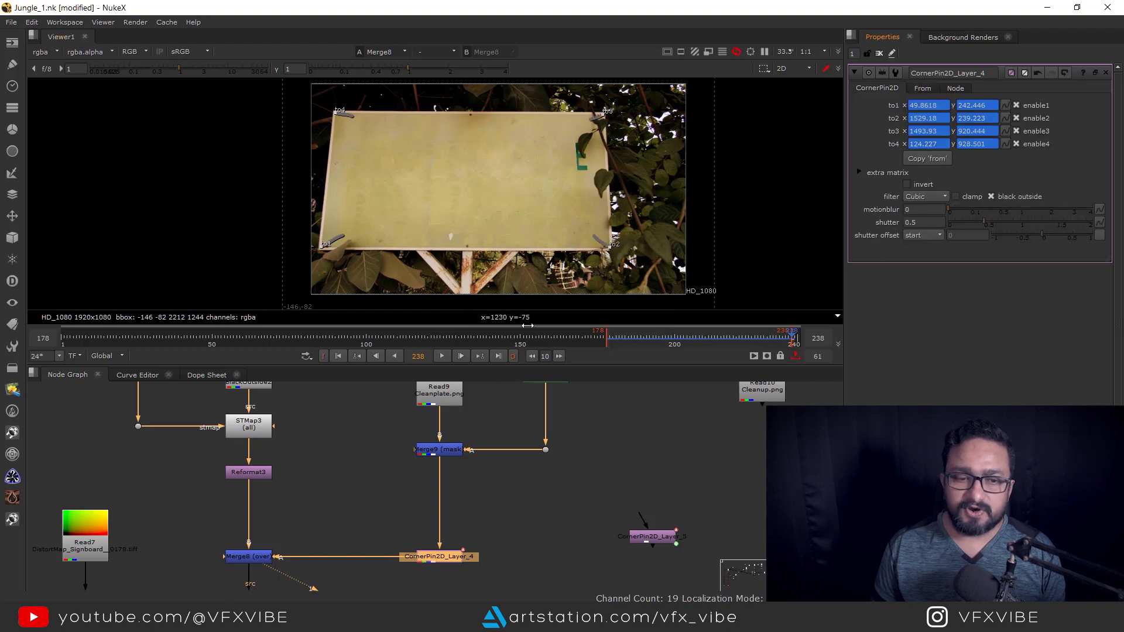
{"action": "left_click_drag", "start_coordinate": [631, 339], "coordinate": [674, 338]}
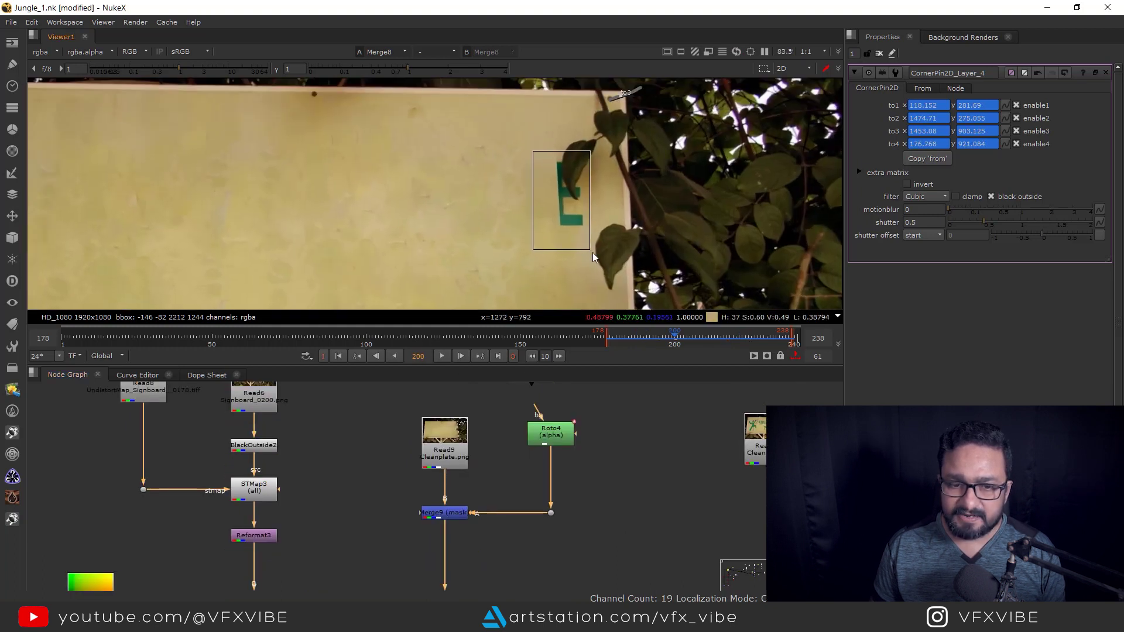
On frame 238, widen the signboard roto toward the foliage side to cover the leftover letter, and view the merged composite.
{"action": "double_click", "coordinate": [563, 466]}
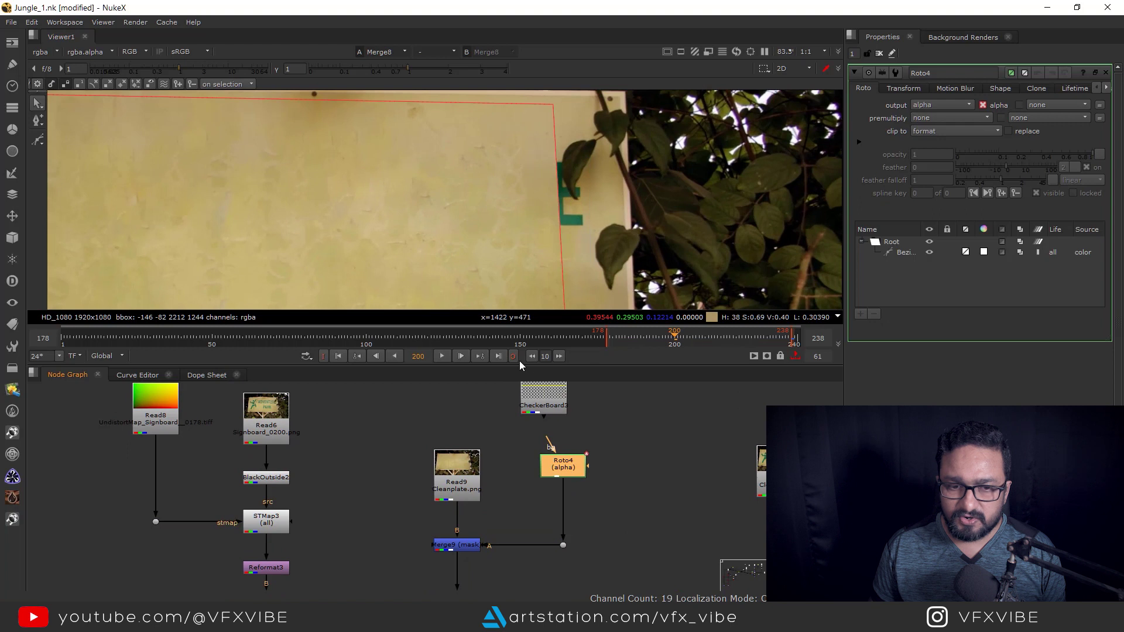
{"action": "left_click", "coordinate": [497, 355]}
{"action": "scroll", "coordinate": [552, 187], "scroll_direction": "down", "scroll_amount": 2}
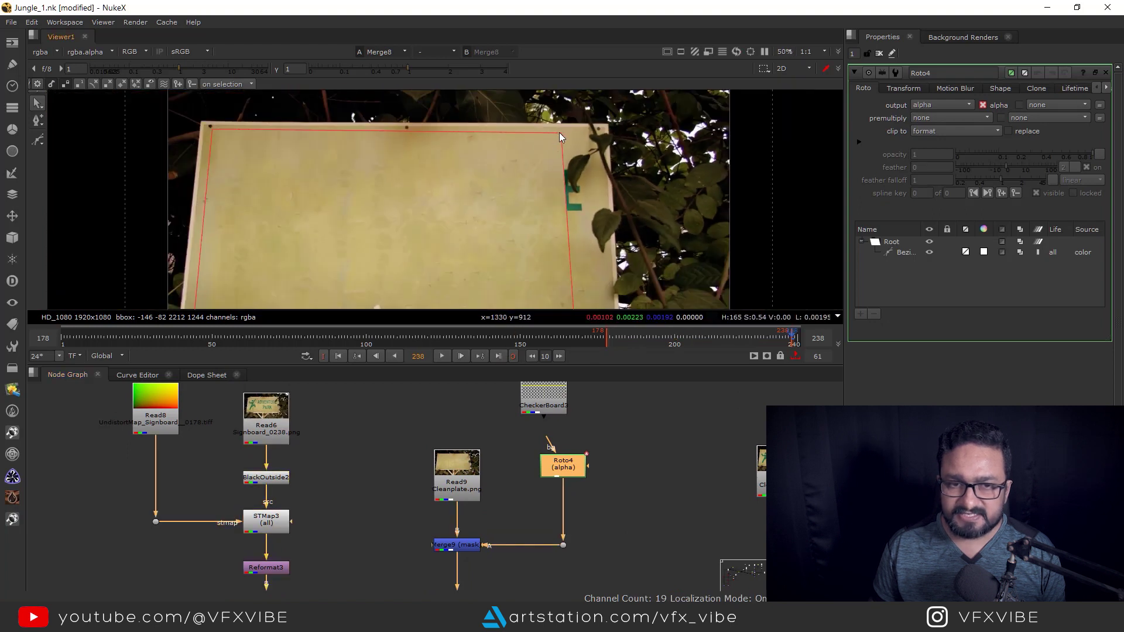
{"action": "left_click", "coordinate": [559, 132]}
{"action": "left_click_drag", "start_coordinate": [560, 132], "coordinate": [587, 136]}
{"action": "left_click_drag", "start_coordinate": [561, 270], "coordinate": [572, 270]}
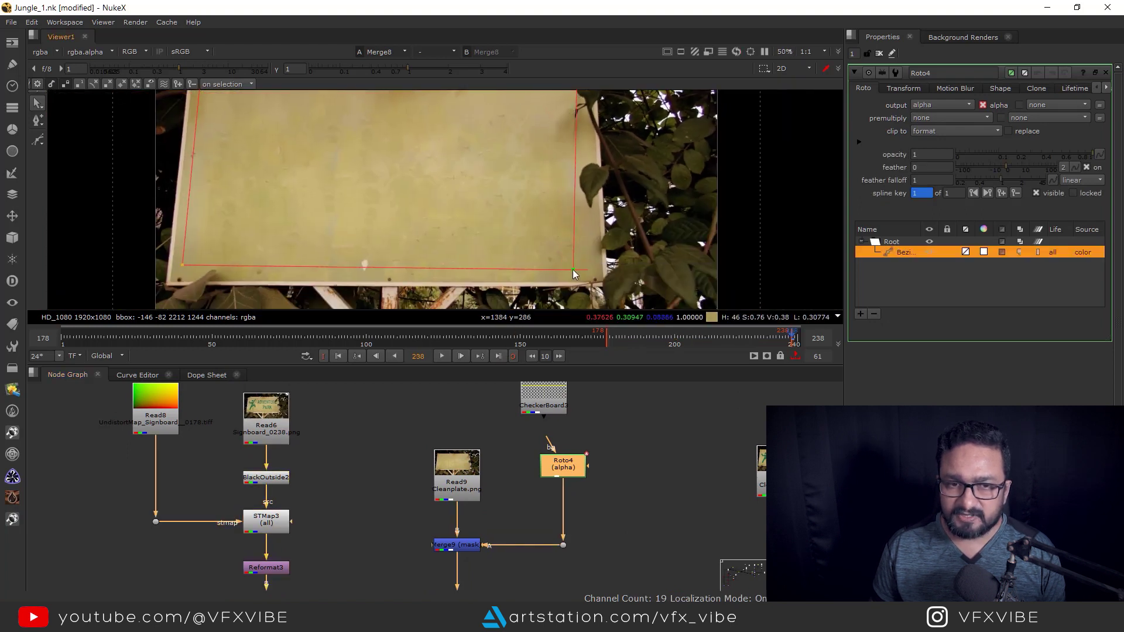
{"action": "scroll", "coordinate": [582, 169], "scroll_direction": "up", "scroll_amount": 3}
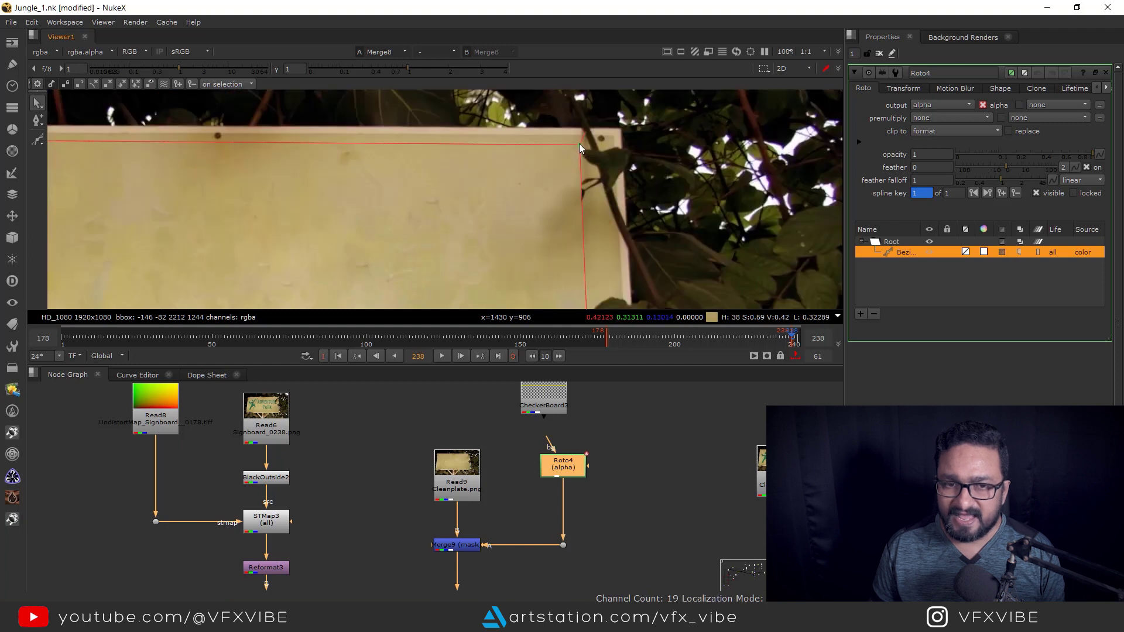
{"action": "left_click", "coordinate": [579, 146]}
{"action": "scroll", "coordinate": [519, 213], "scroll_direction": "down", "scroll_amount": 3}
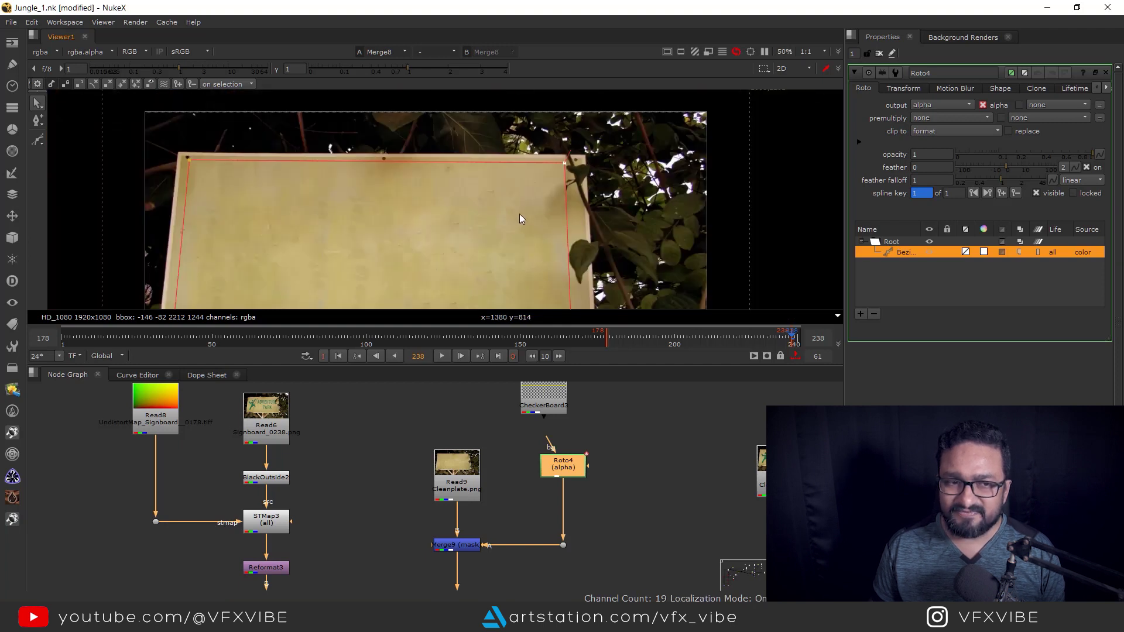
{"action": "left_click_drag", "start_coordinate": [481, 239], "coordinate": [512, 245]}
{"action": "left_click_drag", "start_coordinate": [575, 533], "coordinate": [599, 425]}
{"action": "scroll", "coordinate": [599, 424], "scroll_direction": "down", "scroll_amount": 3}
{"action": "left_click", "coordinate": [421, 495]}
{"action": "key", "text": "1"}
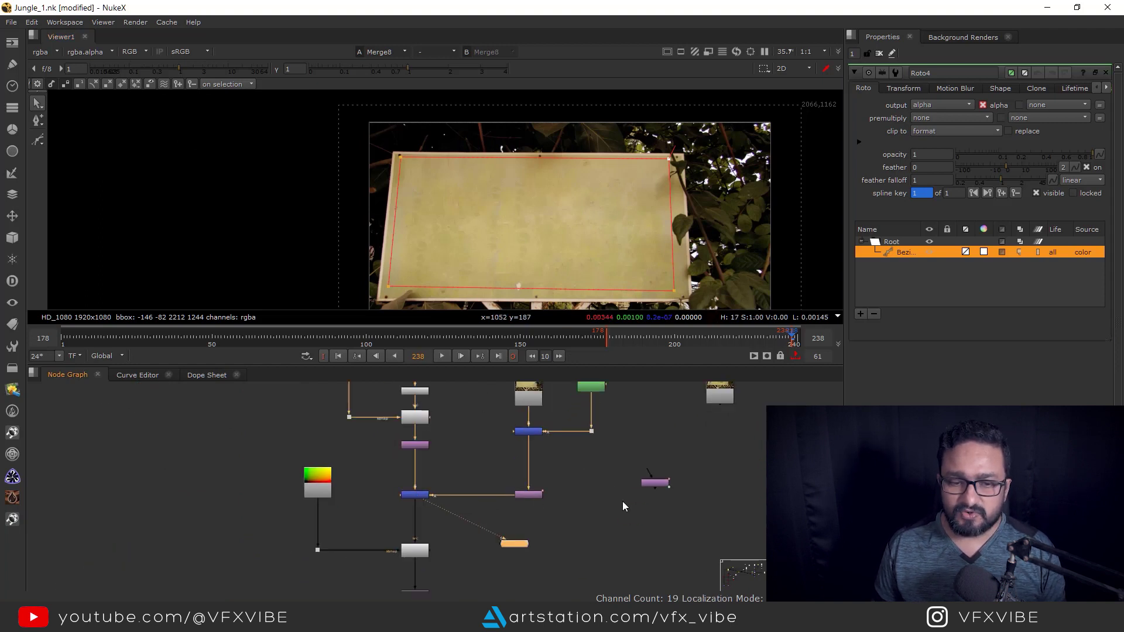
Compare the Plate.png lettering artwork with the Cleanup.png image in the viewer.
{"action": "scroll", "coordinate": [625, 507], "scroll_direction": "up", "scroll_amount": 3}
{"action": "left_click", "coordinate": [698, 430]}
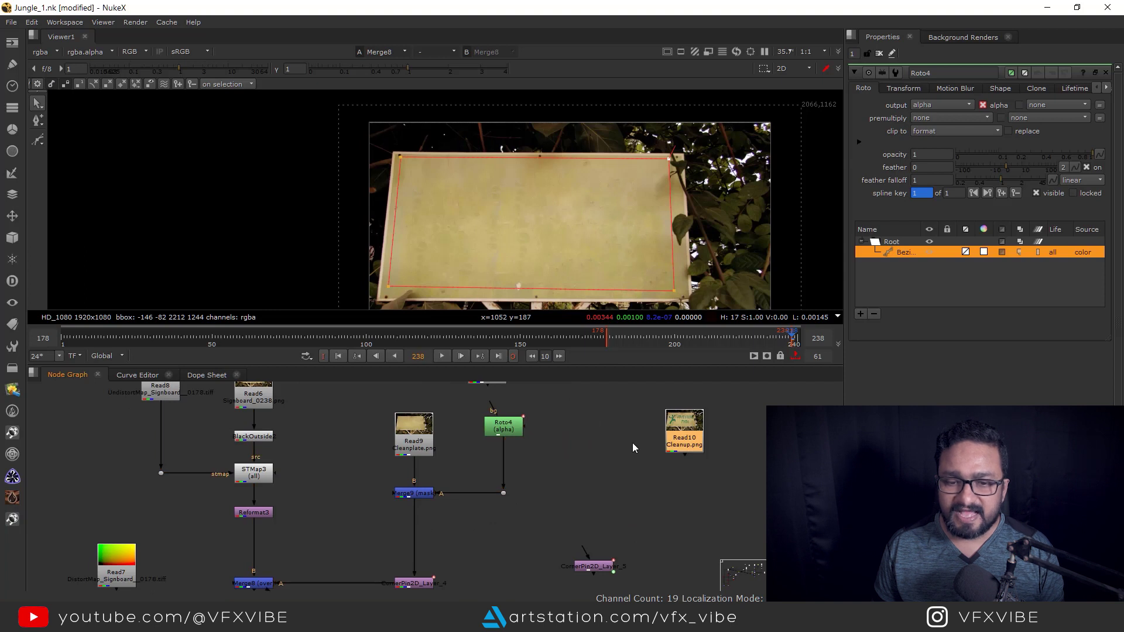
{"action": "scroll", "coordinate": [680, 434], "scroll_direction": "up", "scroll_amount": 2}
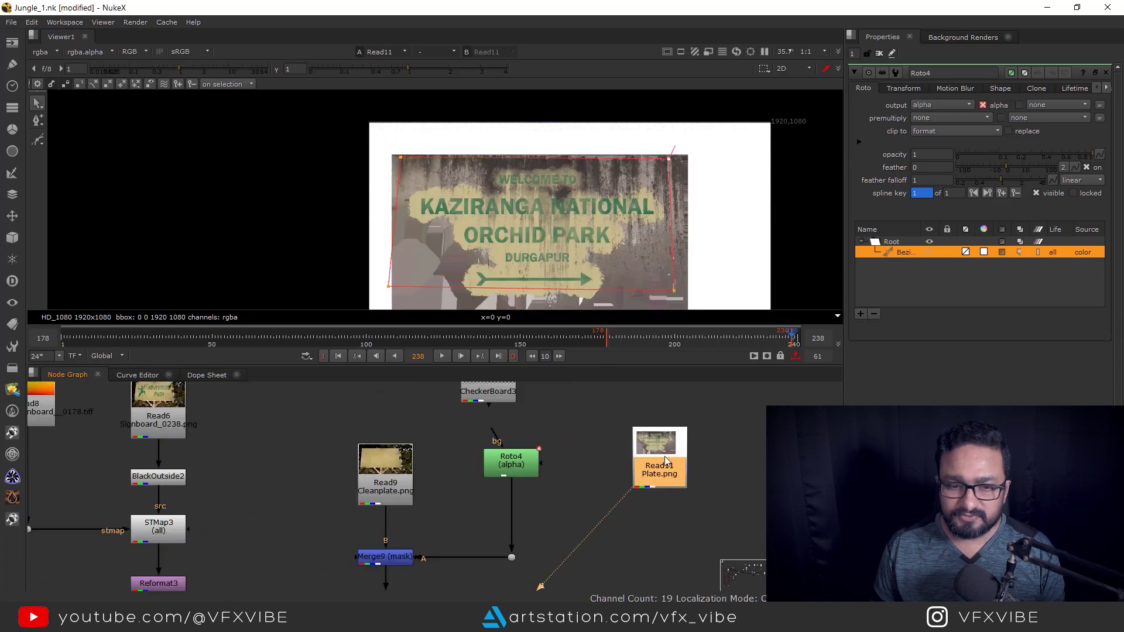
{"action": "scroll", "coordinate": [664, 456], "scroll_direction": "down", "scroll_amount": 4}
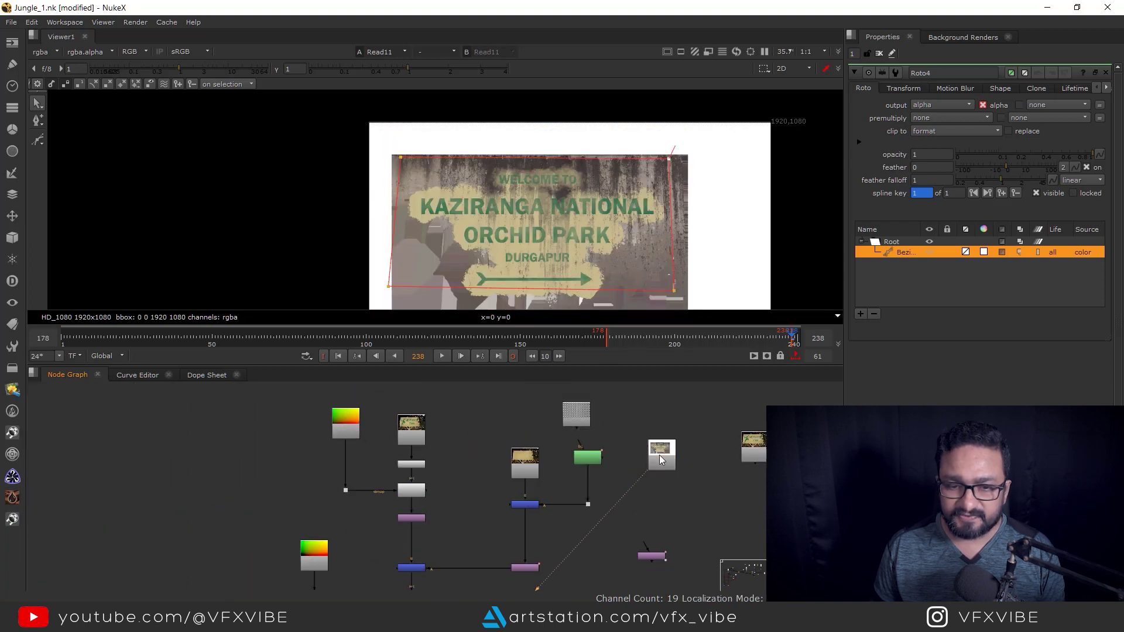
{"action": "scroll", "coordinate": [612, 239], "scroll_direction": "down", "scroll_amount": 2}
{"action": "scroll", "coordinate": [655, 404], "scroll_direction": "down", "scroll_amount": 2}
{"action": "left_click", "coordinate": [655, 399]}
{"action": "key", "text": "1"}
{"action": "scroll", "coordinate": [582, 196], "scroll_direction": "up", "scroll_amount": 4}
{"action": "left_click", "coordinate": [587, 405]}
{"action": "key", "text": "2"}
{"action": "key", "text": "1"}
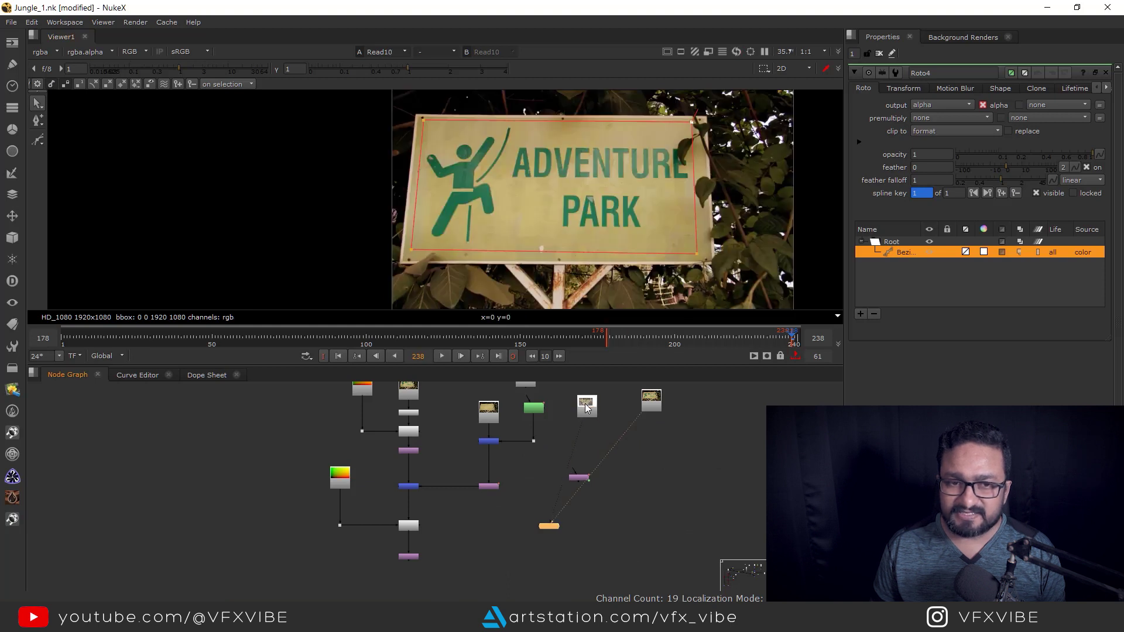
{"action": "key", "text": "2"}
Add a Premult node directly below the Plate.png Read and view its output.
{"action": "key", "text": "Tab"}
{"action": "type", "text": "prem"}
{"action": "key", "text": "Return"}
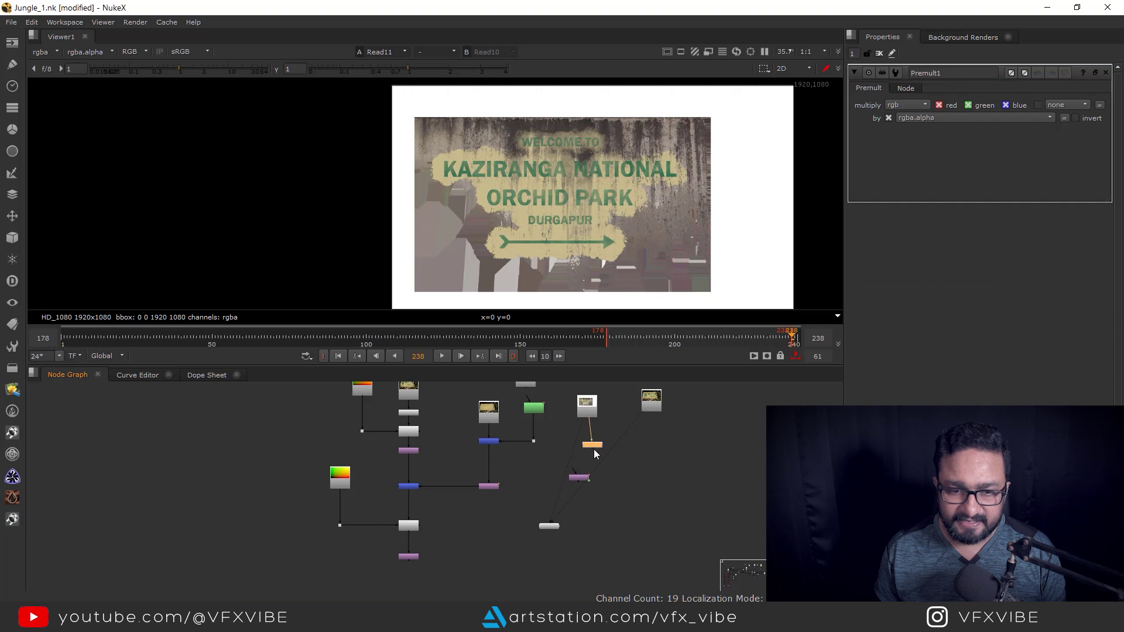
{"action": "key", "text": "1"}
{"action": "left_click_drag", "start_coordinate": [588, 444], "coordinate": [583, 445]}
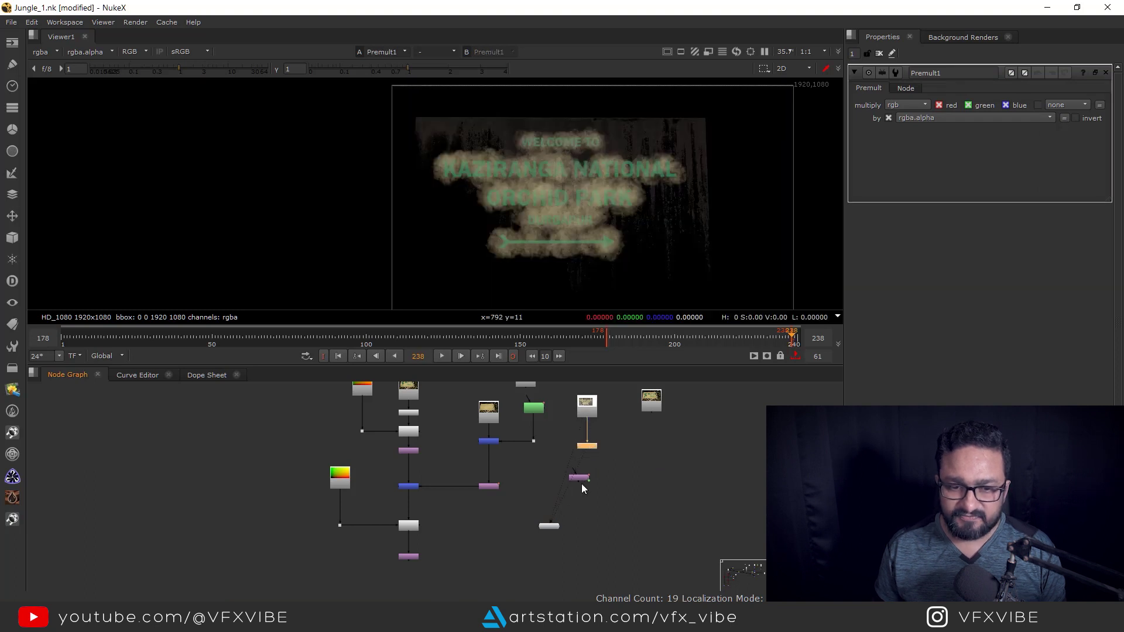
Make room above the redistortion nodes and place Plate.png, its Premult and the duplicate corner pin beside the clean plate branch.
{"action": "key", "text": "f"}
{"action": "left_click_drag", "start_coordinate": [329, 476], "coordinate": [411, 567]}
{"action": "left_click_drag", "start_coordinate": [388, 522], "coordinate": [392, 561]}
{"action": "scroll", "coordinate": [508, 482], "scroll_direction": "up", "scroll_amount": 3}
{"action": "left_click_drag", "start_coordinate": [510, 489], "coordinate": [509, 544]}
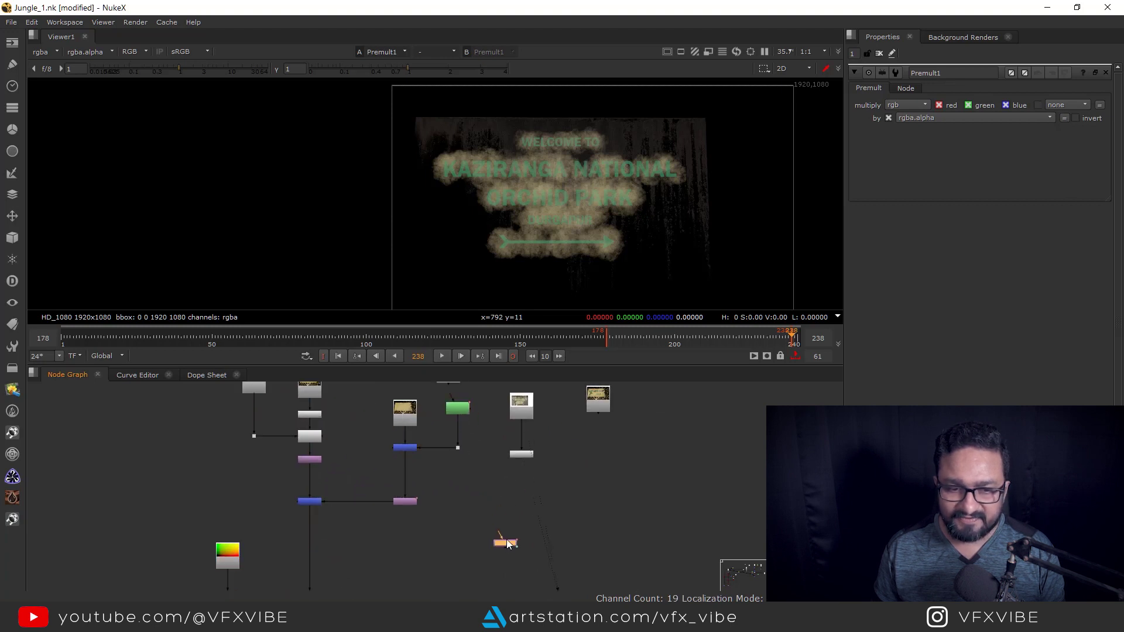
{"action": "scroll", "coordinate": [508, 412], "scroll_direction": "down", "scroll_amount": 2}
{"action": "left_click_drag", "start_coordinate": [497, 409], "coordinate": [497, 510]}
{"action": "left_click_drag", "start_coordinate": [407, 539], "coordinate": [428, 499]}
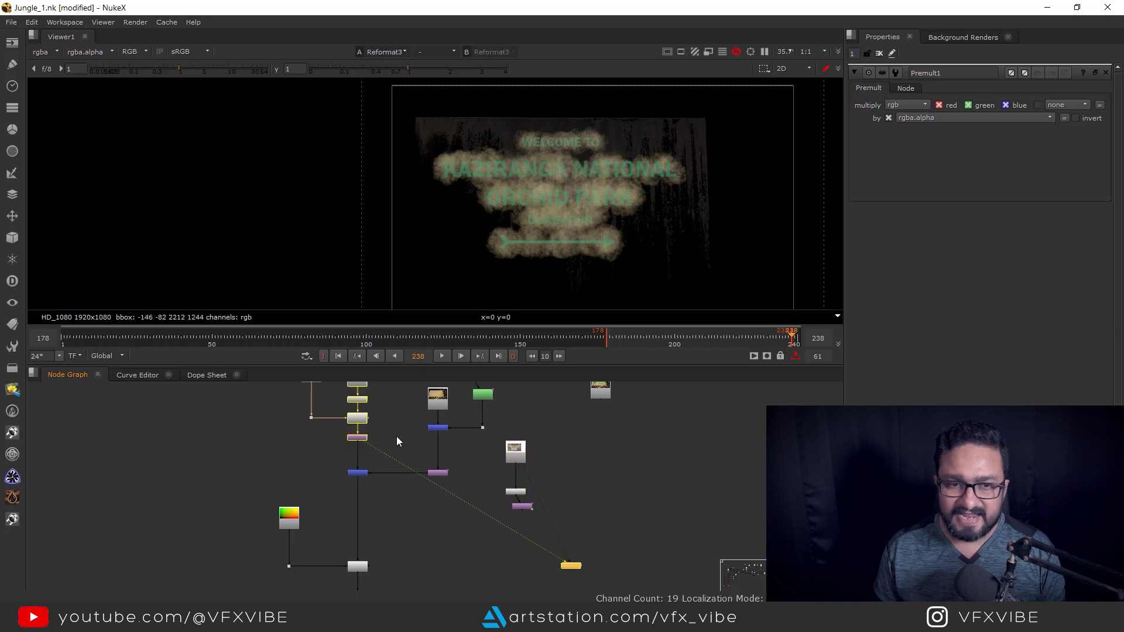
View the Reformat output of the undistorted footage, followed by the clean plate Merge output.
{"action": "key", "text": "1"}
{"action": "left_click_drag", "start_coordinate": [339, 458], "coordinate": [383, 504]}
{"action": "key", "text": "1"}
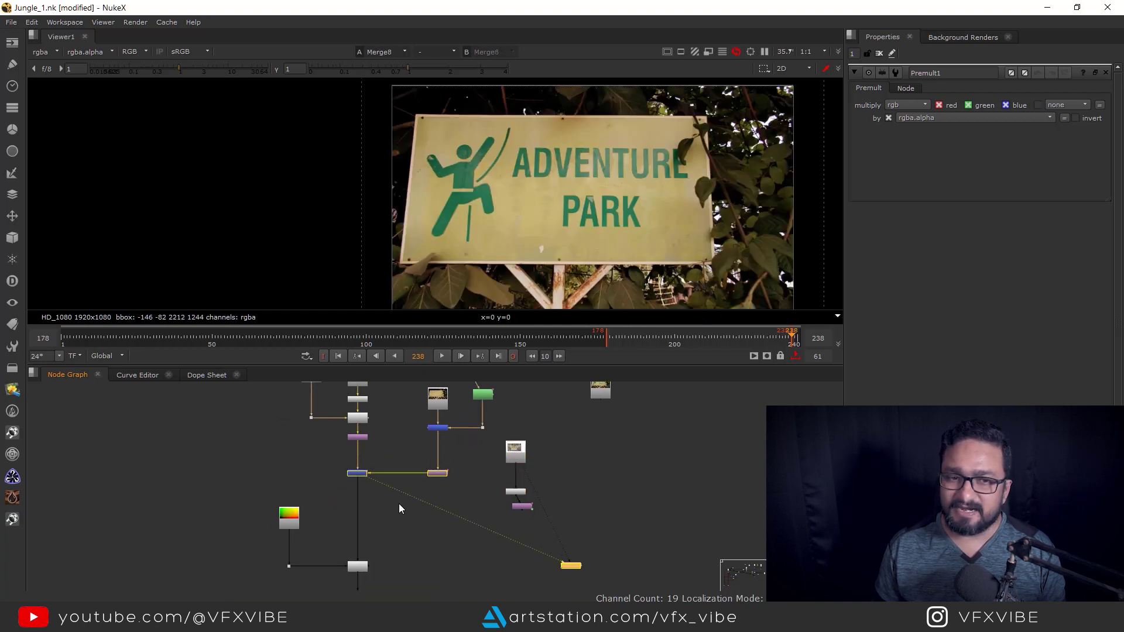
Connect the duplicate corner pin below the Premult in the Plate.png branch and view its output.
{"action": "scroll", "coordinate": [483, 517], "scroll_direction": "up", "scroll_amount": 3}
{"action": "left_click_drag", "start_coordinate": [494, 504], "coordinate": [472, 526]}
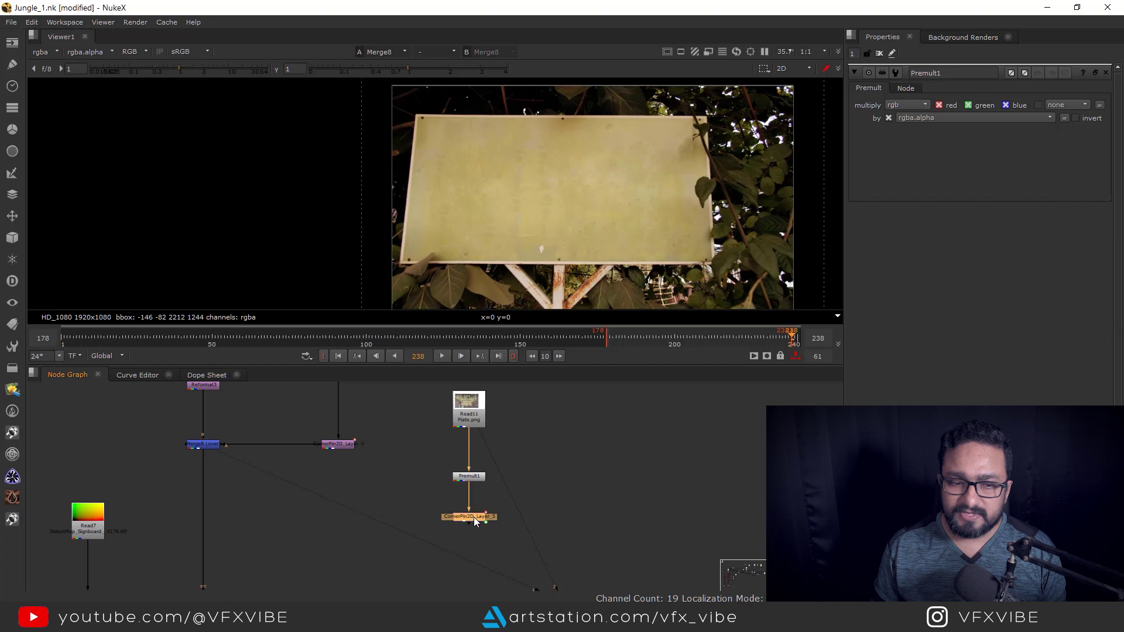
{"action": "key", "text": "1"}
Copy the duplicate corner pin's tracked 'to' points into its 'from' points.
{"action": "scroll", "coordinate": [512, 511], "scroll_direction": "down", "scroll_amount": 5}
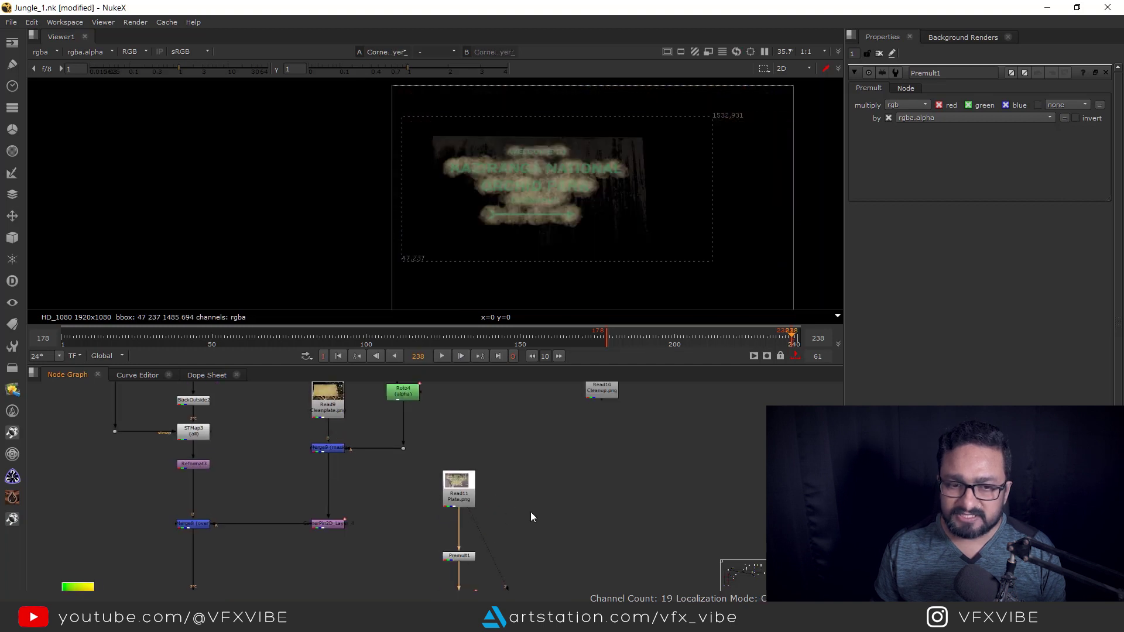
{"action": "scroll", "coordinate": [515, 472], "scroll_direction": "up", "scroll_amount": 3}
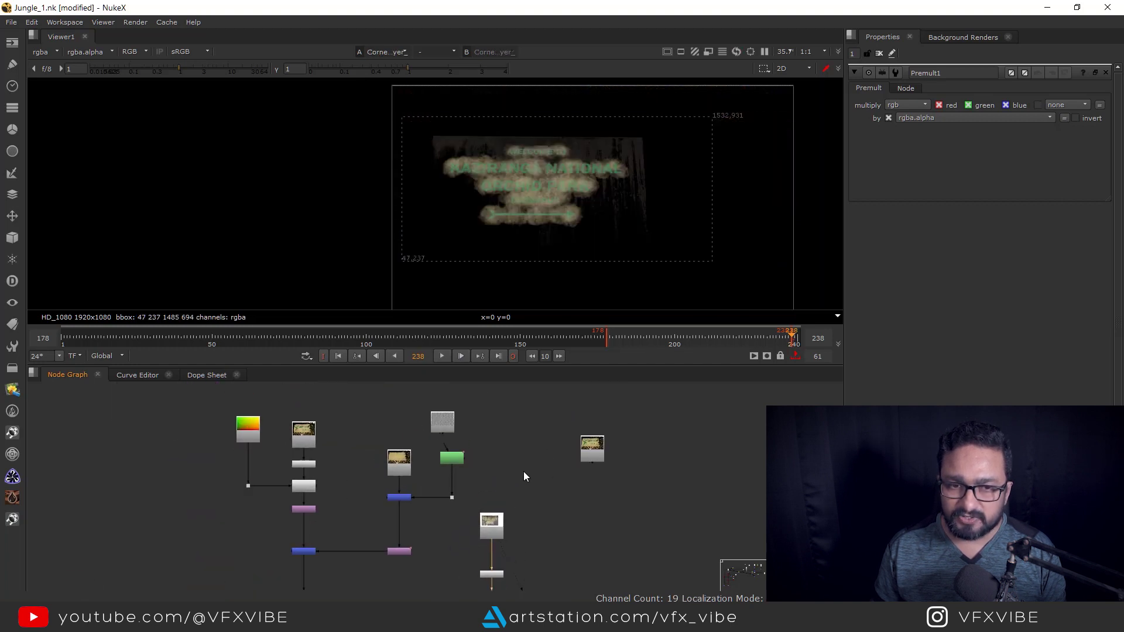
{"action": "double_click", "coordinate": [498, 540]}
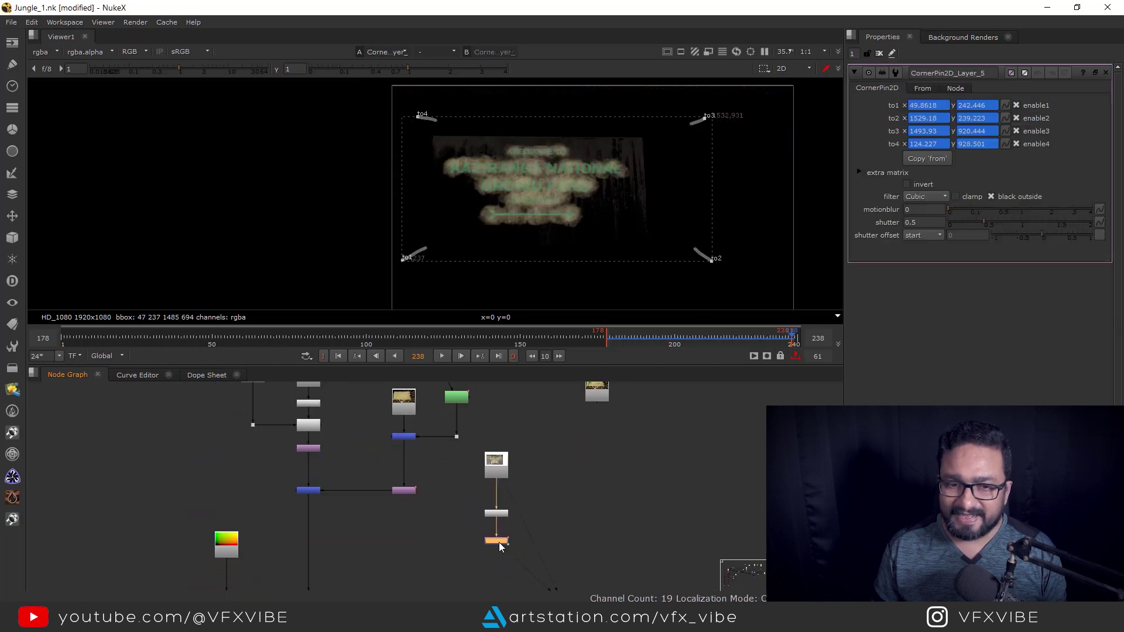
{"action": "left_click", "coordinate": [922, 89]}
{"action": "left_click", "coordinate": [955, 157]}
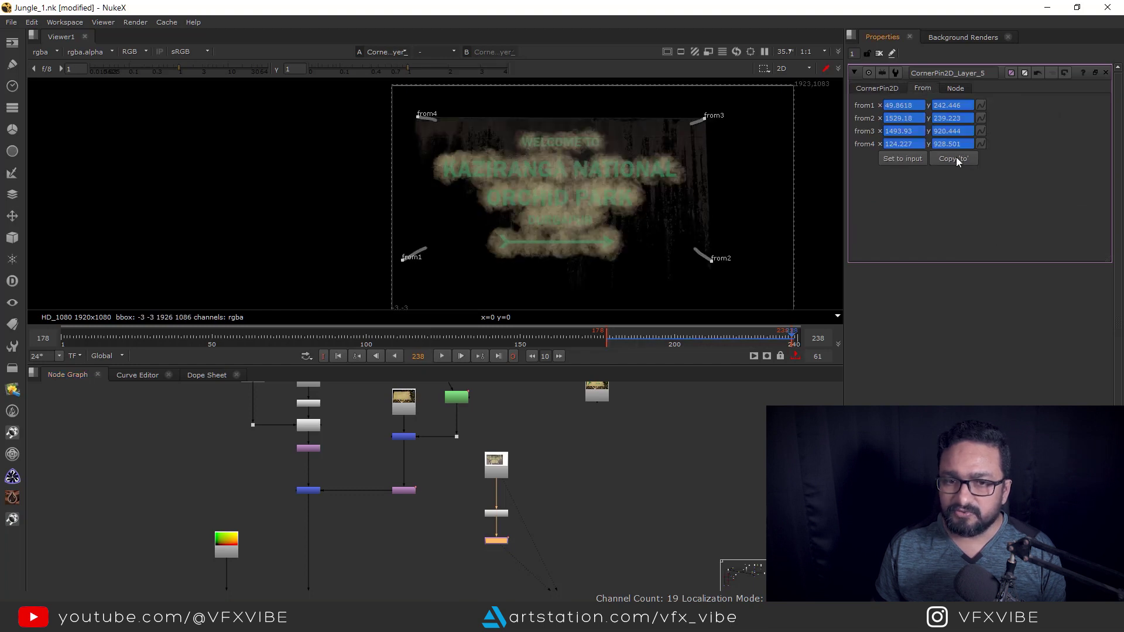
Remove the animation from the duplicate corner pin's four 'from' points at frame 238.
{"action": "left_click", "coordinate": [982, 105]}
{"action": "left_click", "coordinate": [1011, 132]}
{"action": "key", "text": "Return"}
{"action": "left_click", "coordinate": [984, 119]}
{"action": "left_click", "coordinate": [1000, 149]}
{"action": "key", "text": "Return"}
{"action": "left_click", "coordinate": [981, 132]}
{"action": "left_click", "coordinate": [1001, 160]}
{"action": "key", "text": "Return"}
{"action": "left_click", "coordinate": [982, 144]}
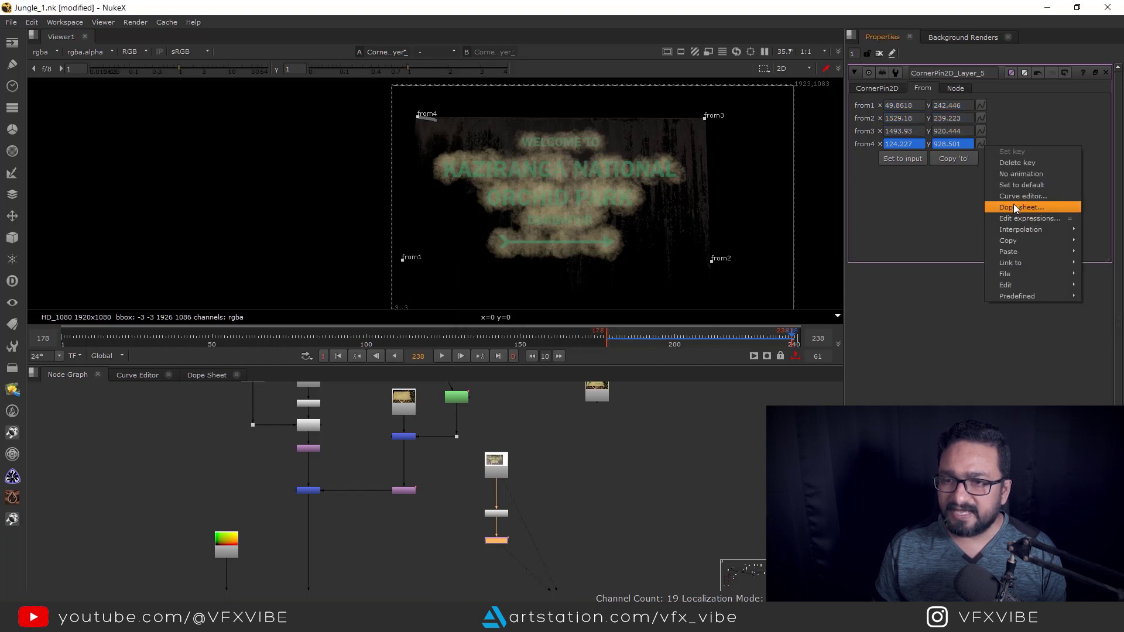
{"action": "left_click", "coordinate": [1008, 173]}
{"action": "key", "text": "Return"}
Add an over Merge below the clean plate Merge with the Plate.png corner pin as its A input, aligning the nodes.
{"action": "left_click_drag", "start_coordinate": [553, 521], "coordinate": [581, 480]}
{"action": "left_click", "coordinate": [387, 501]}
{"action": "key", "text": "m"}
{"action": "left_click_drag", "start_coordinate": [362, 509], "coordinate": [337, 516]}
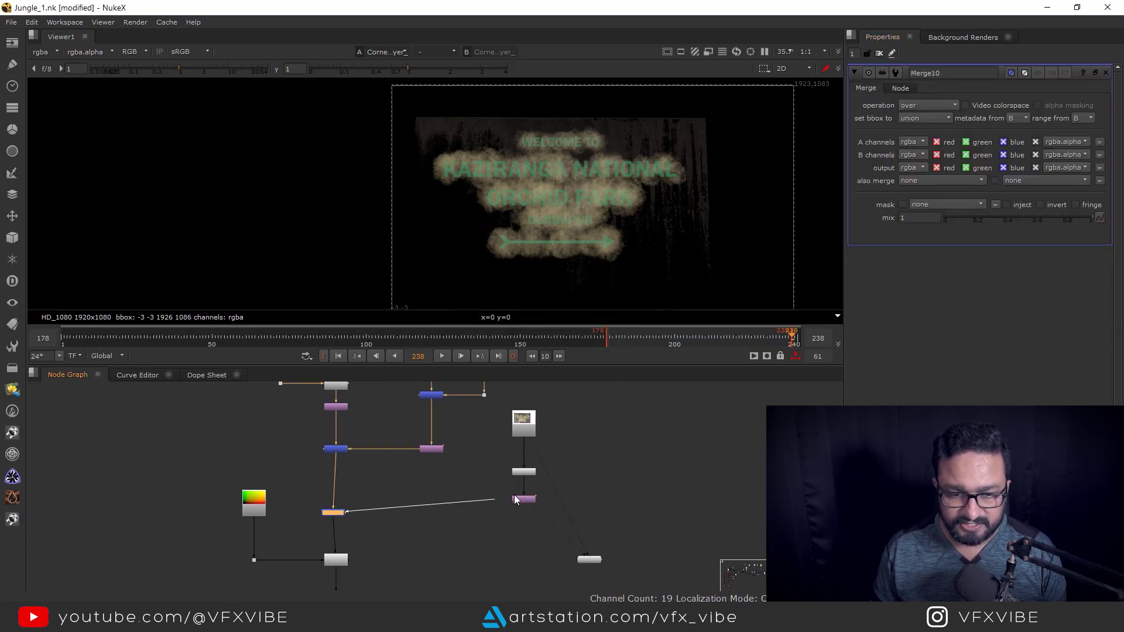
{"action": "left_click_drag", "start_coordinate": [515, 496], "coordinate": [518, 498]}
{"action": "left_click_drag", "start_coordinate": [338, 514], "coordinate": [344, 499]}
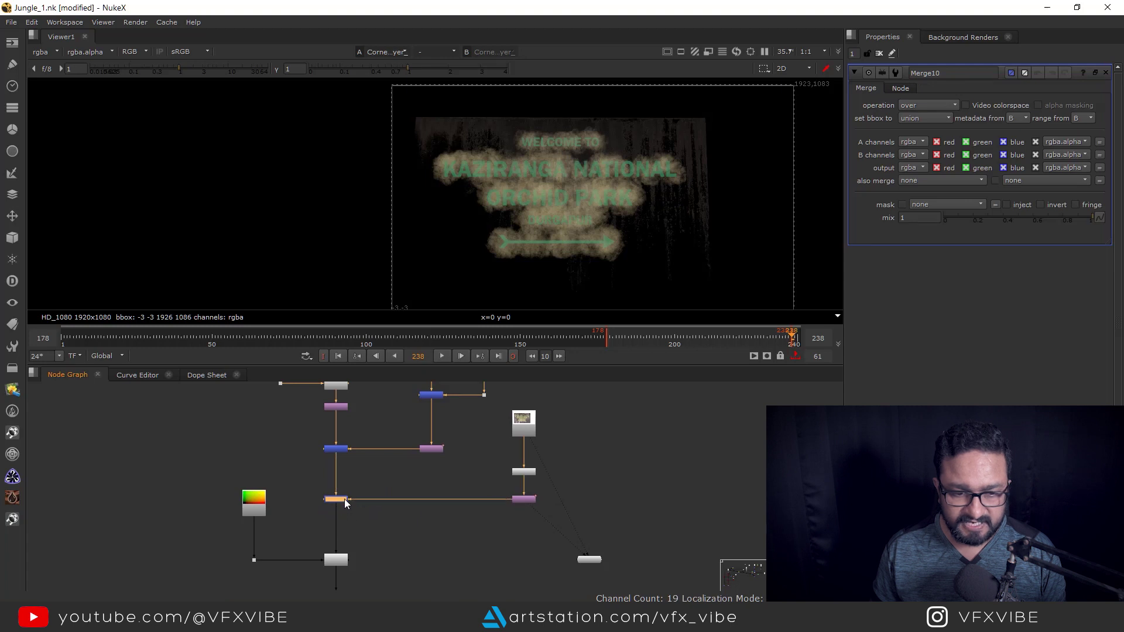
{"action": "left_click", "coordinate": [369, 532]}
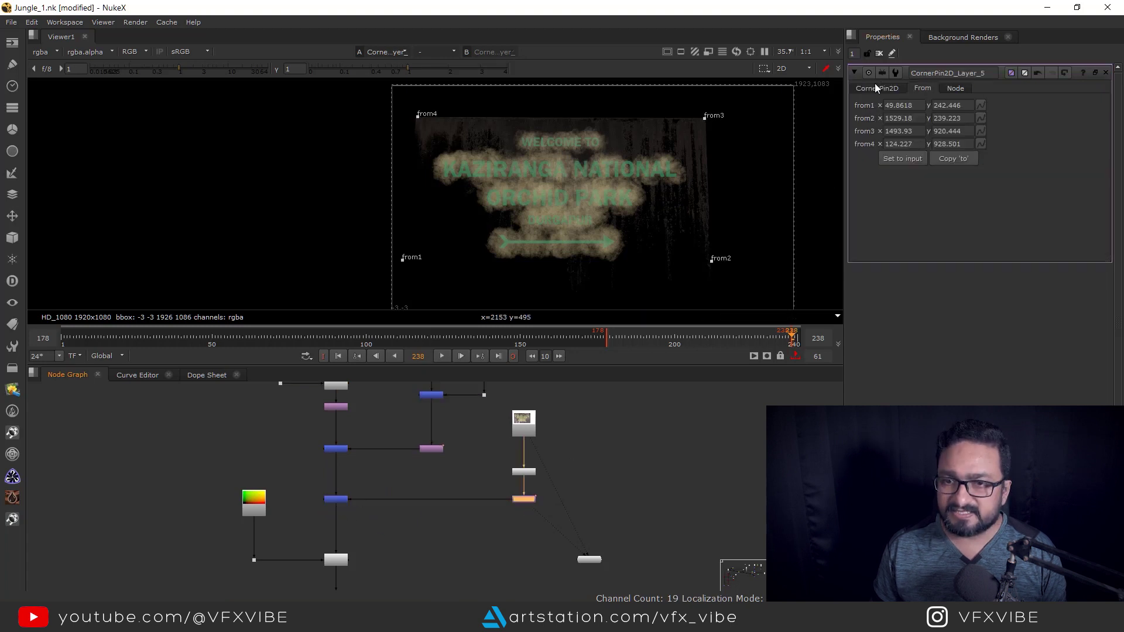
View the new lettering Merge and play the shot to check that the lettering follows the signboard.
{"action": "left_click", "coordinate": [876, 87]}
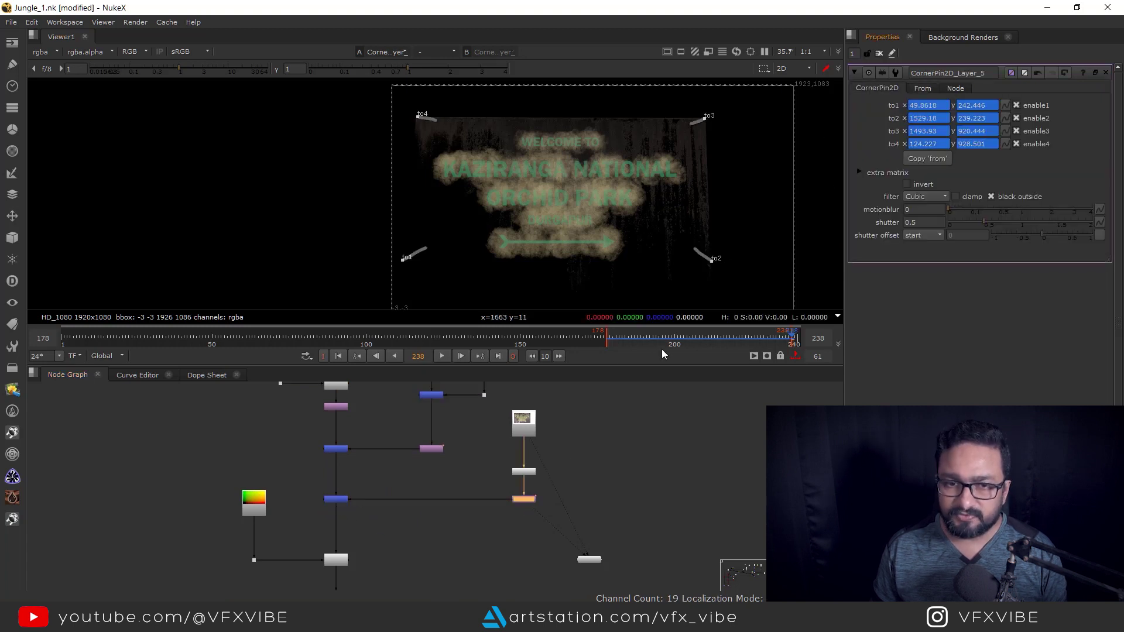
{"action": "left_click_drag", "start_coordinate": [388, 508], "coordinate": [409, 427]}
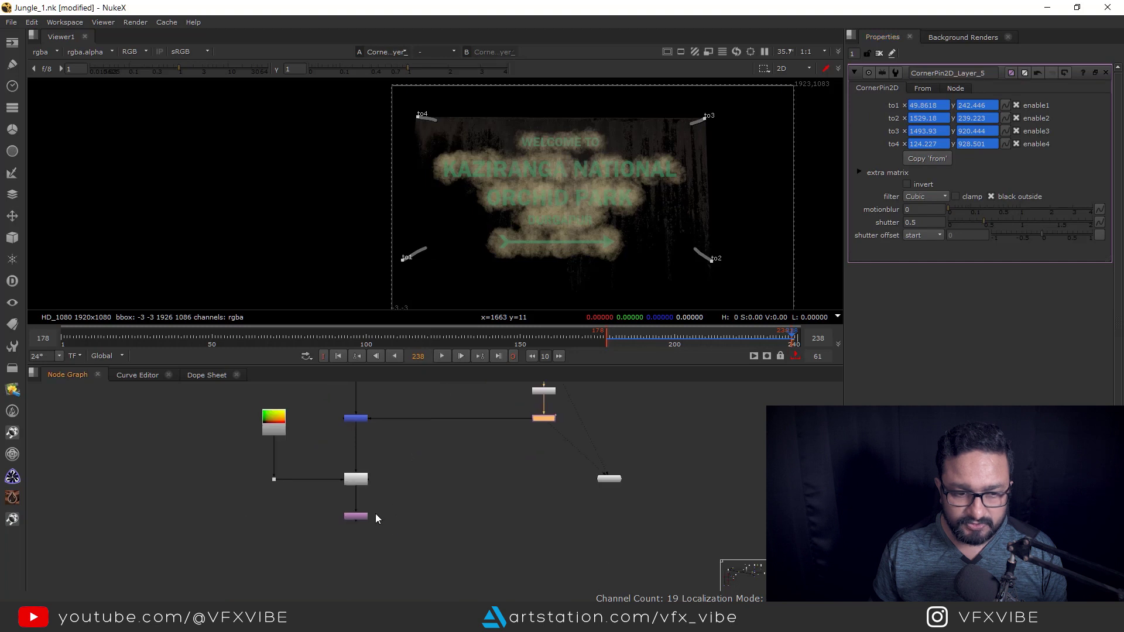
{"action": "key", "text": "1"}
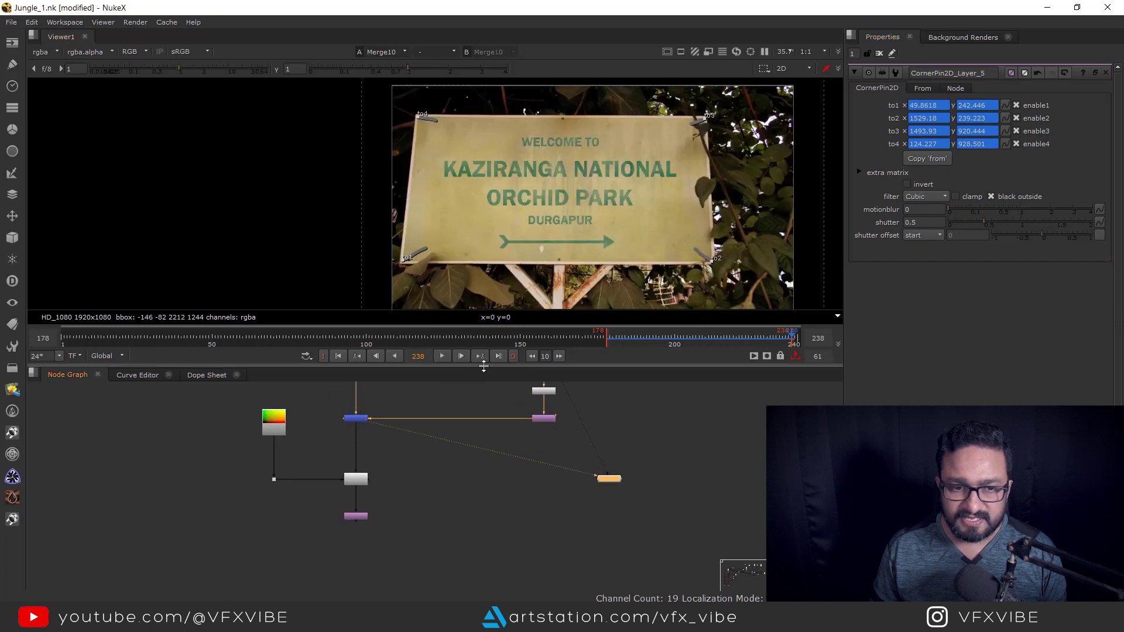
{"action": "left_click", "coordinate": [441, 356]}
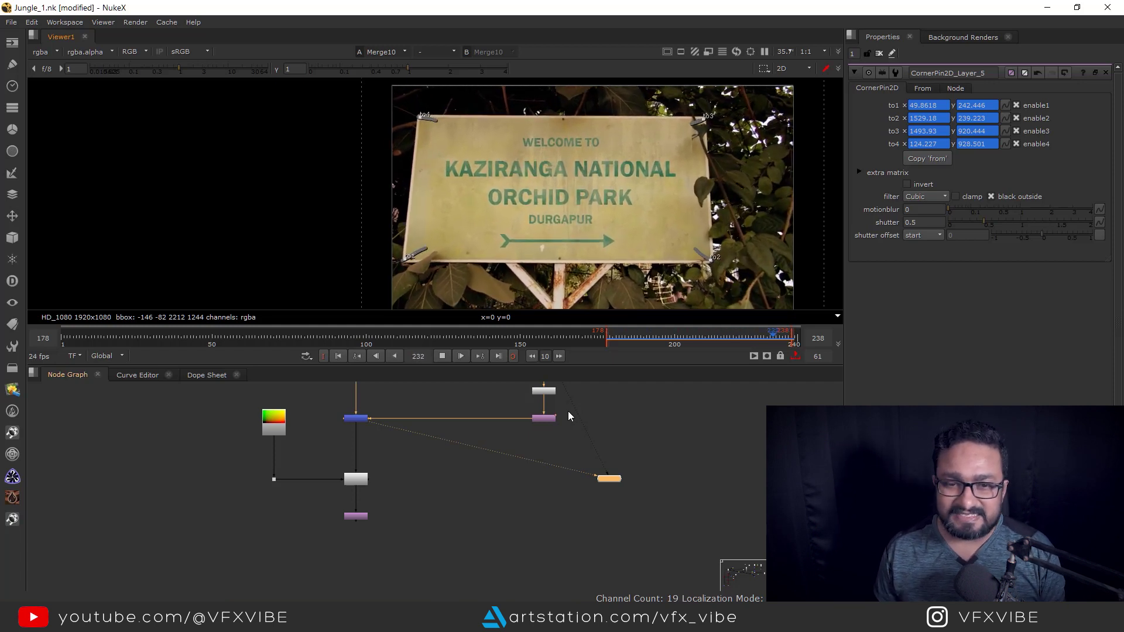
{"action": "left_click", "coordinate": [442, 356]}
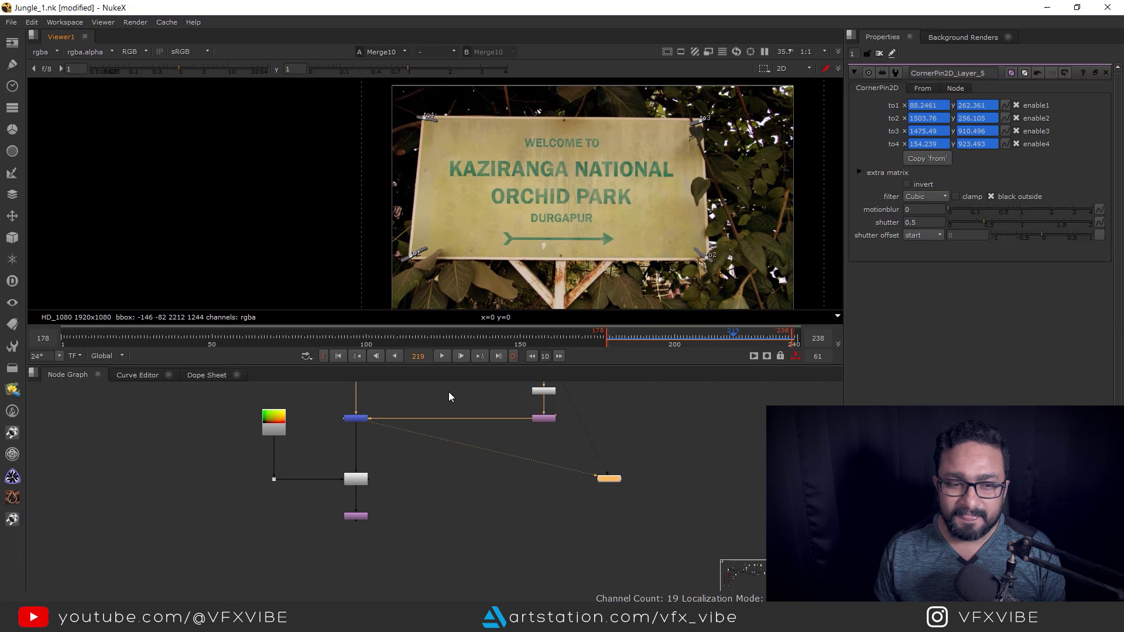
View the redistortion STMap and the final Reformat output, and close the open node properties.
{"action": "left_click_drag", "start_coordinate": [454, 457], "coordinate": [494, 466]}
{"action": "left_click_drag", "start_coordinate": [398, 491], "coordinate": [399, 452]}
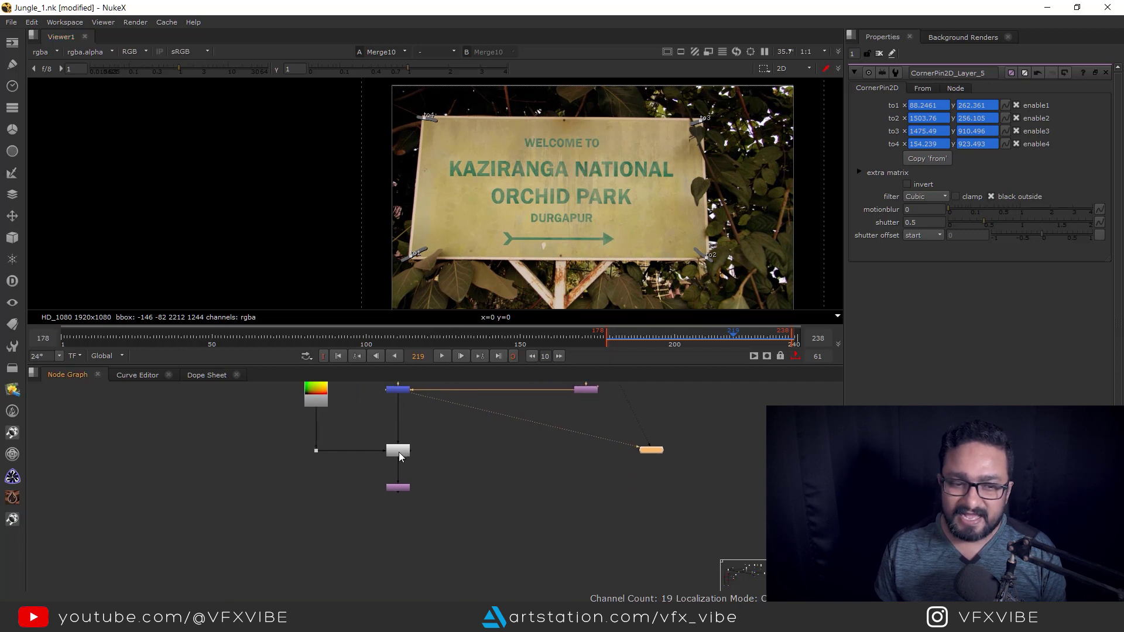
{"action": "scroll", "coordinate": [396, 454], "scroll_direction": "up", "scroll_amount": 2}
{"action": "left_click", "coordinate": [397, 456]}
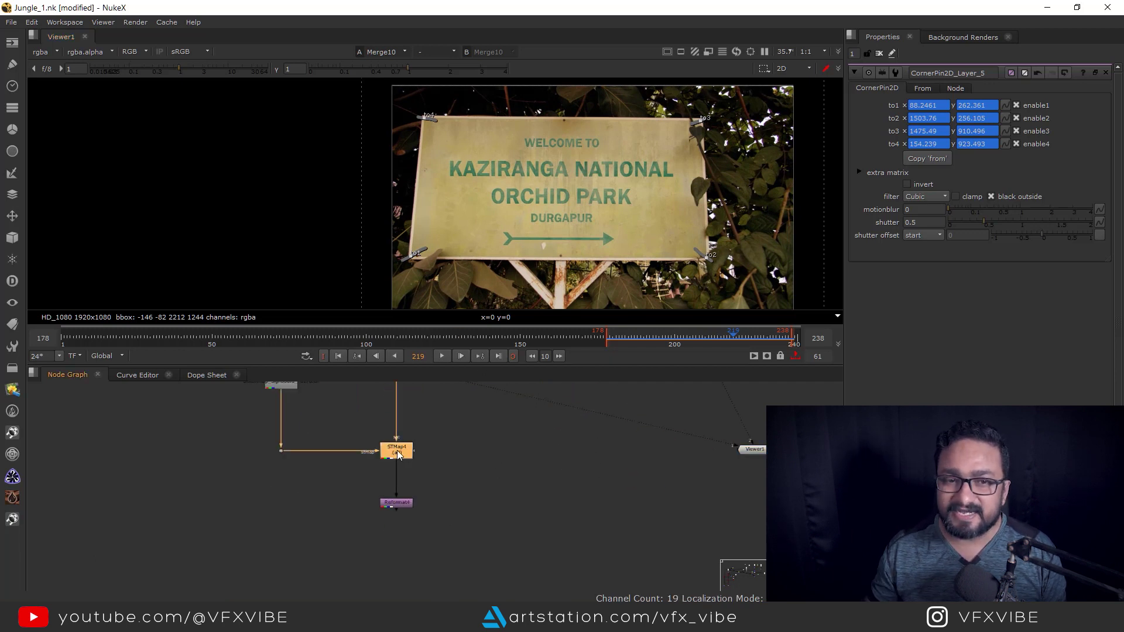
{"action": "key", "text": "1"}
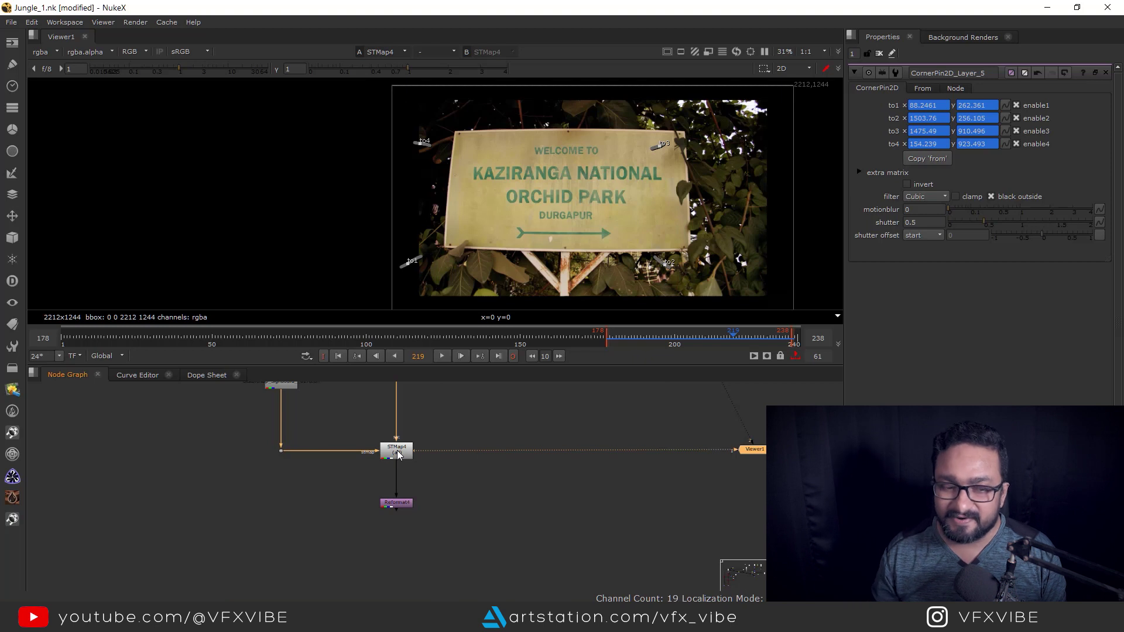
{"action": "left_click", "coordinate": [409, 505]}
{"action": "key", "text": "1"}
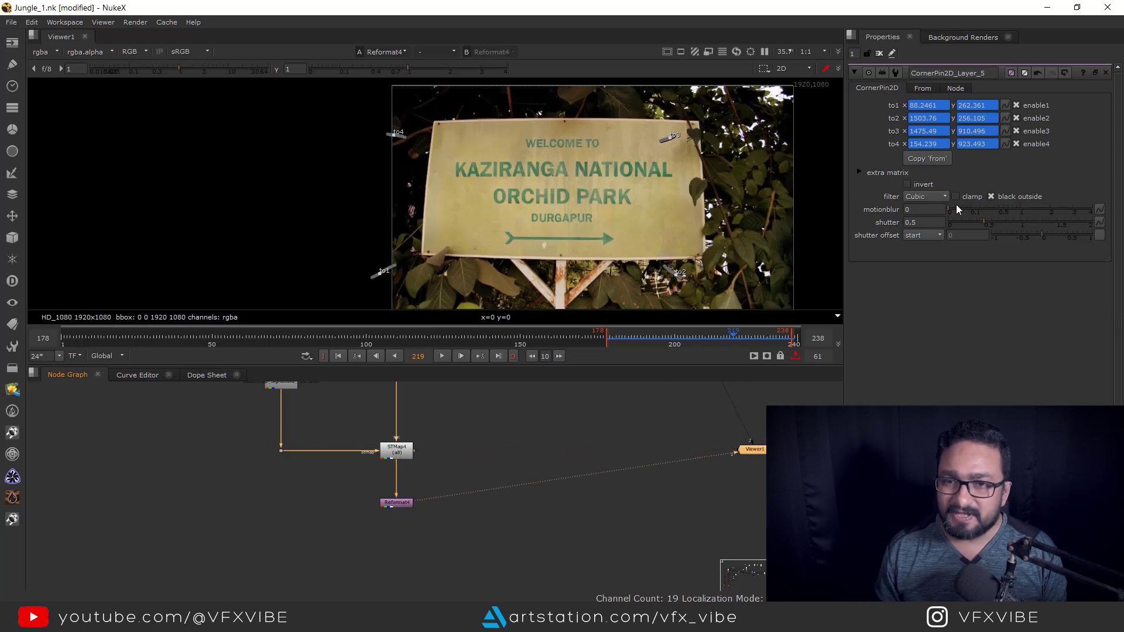
{"action": "left_click", "coordinate": [881, 53]}
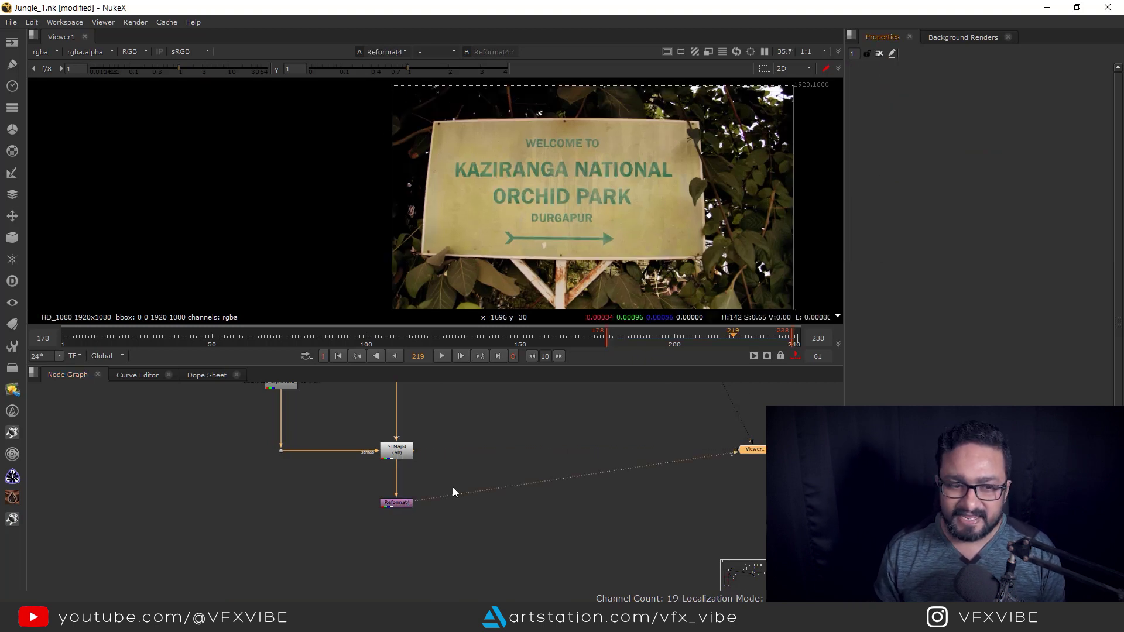
Compare the original Signboard plate with the final Reformat output in a maximized viewer, switching back and forth between them.
{"action": "scroll", "coordinate": [452, 487], "scroll_direction": "down", "scroll_amount": 3}
{"action": "left_click_drag", "start_coordinate": [443, 389], "coordinate": [444, 588]}
{"action": "scroll", "coordinate": [420, 486], "scroll_direction": "up", "scroll_amount": 1}
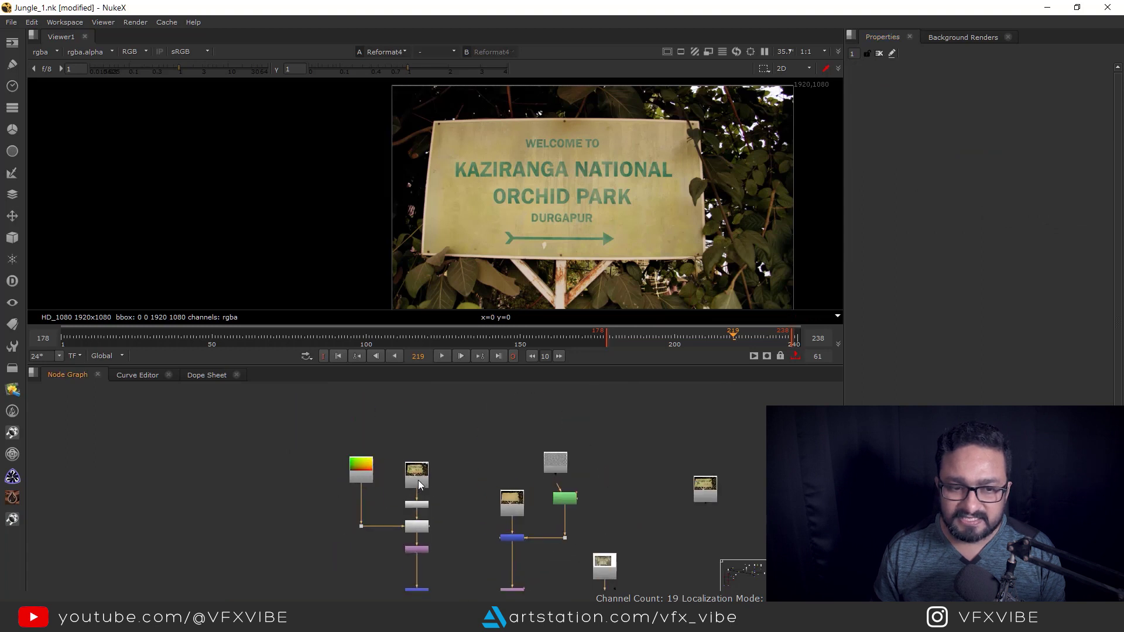
{"action": "left_click", "coordinate": [419, 482]}
{"action": "key", "text": "1"}
{"action": "key", "text": "space"}
{"action": "left_click_drag", "start_coordinate": [582, 419], "coordinate": [627, 353]}
{"action": "scroll", "coordinate": [686, 303], "scroll_direction": "up", "scroll_amount": 1}
{"action": "key", "text": "1"}
{"action": "key", "text": "2"}
{"action": "key", "text": "1"}
{"action": "key", "text": "2"}
{"action": "key", "text": "1"}
{"action": "key", "text": "2"}
{"action": "key", "text": "2"}
Examine the clean plate patch's right edge near the leaves up close, and restore the normal workspace layout.
{"action": "scroll", "coordinate": [738, 239], "scroll_direction": "up", "scroll_amount": 7}
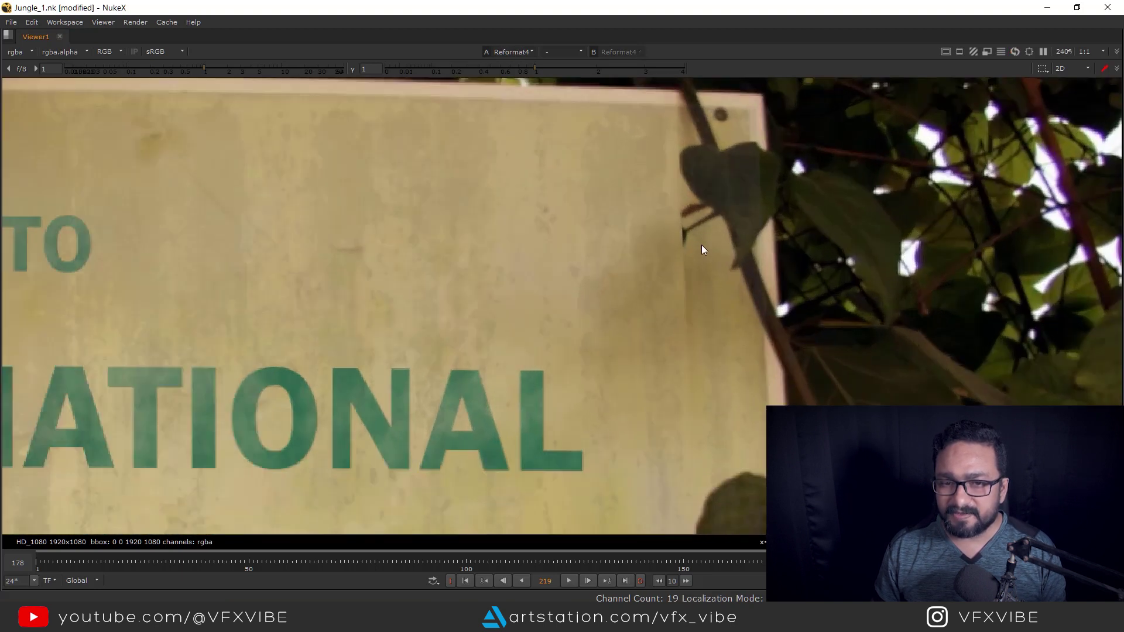
{"action": "left_click_drag", "start_coordinate": [710, 215], "coordinate": [617, 321]}
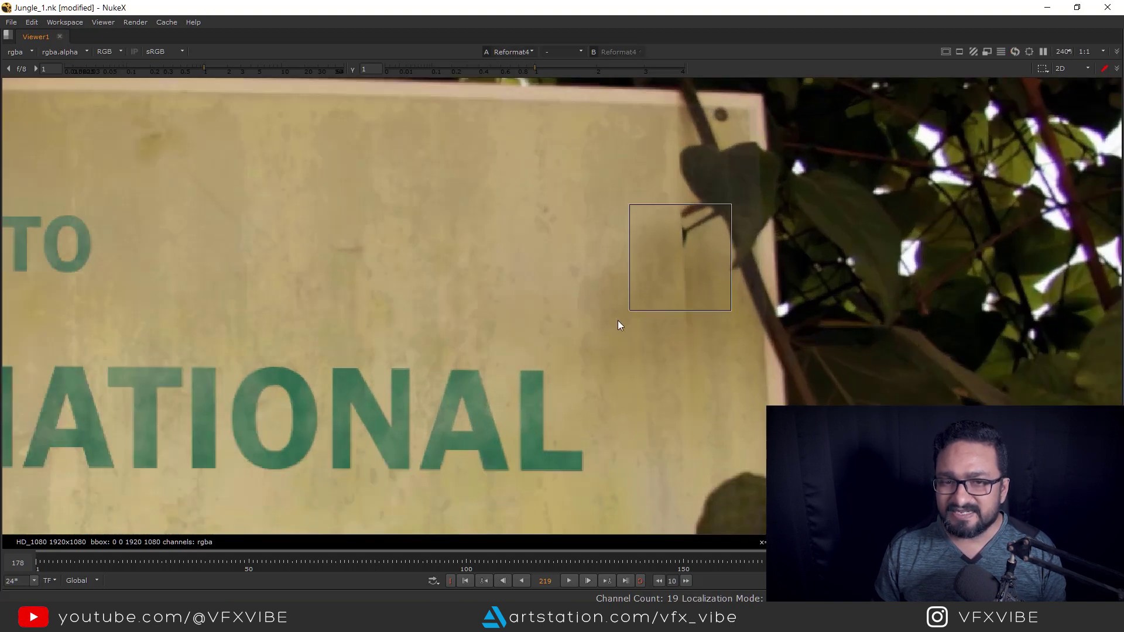
{"action": "scroll", "coordinate": [667, 275], "scroll_direction": "down", "scroll_amount": 5}
{"action": "scroll", "coordinate": [688, 217], "scroll_direction": "up", "scroll_amount": 6}
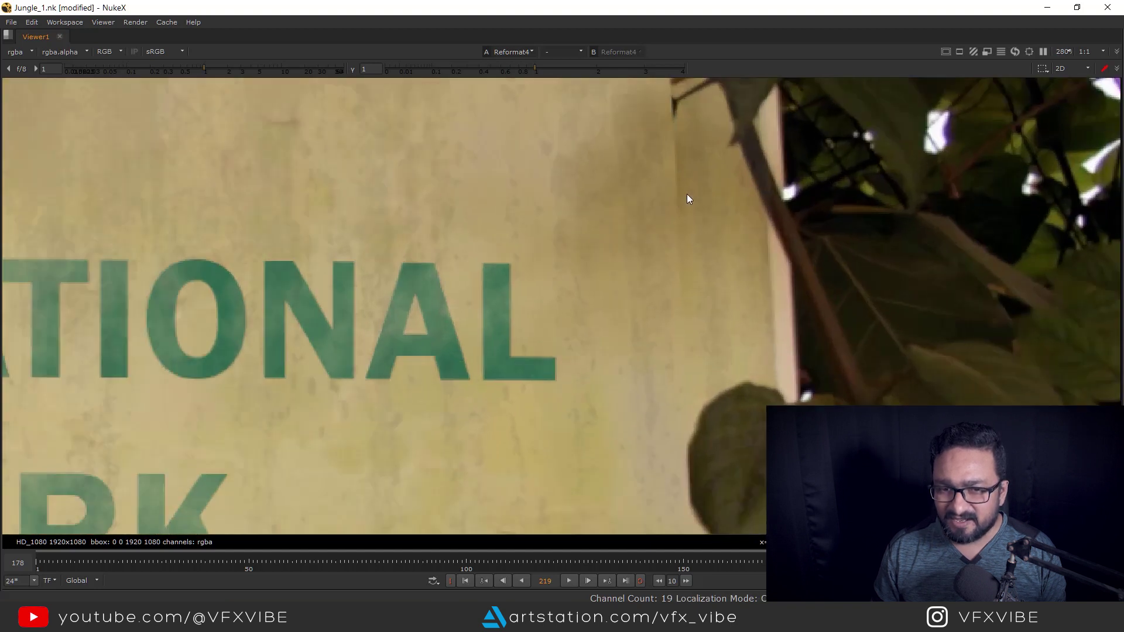
{"action": "key", "text": "space"}
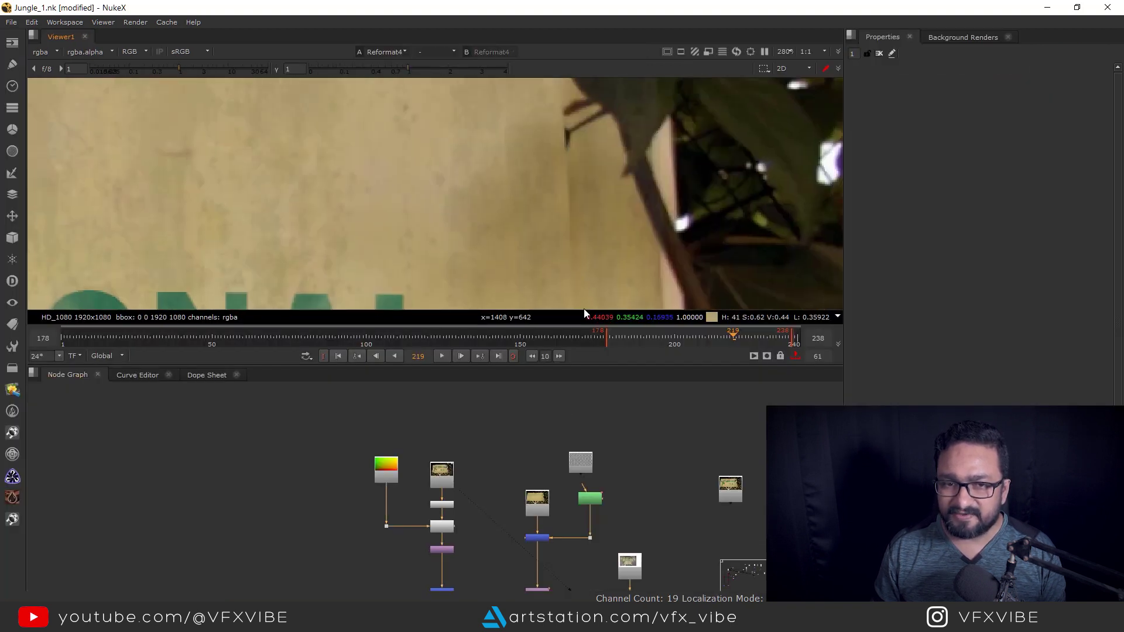
Insert an EdgeBlur below the clean plate's Roto4 node and set its size to 12.5.
{"action": "scroll", "coordinate": [550, 451], "scroll_direction": "up", "scroll_amount": 6}
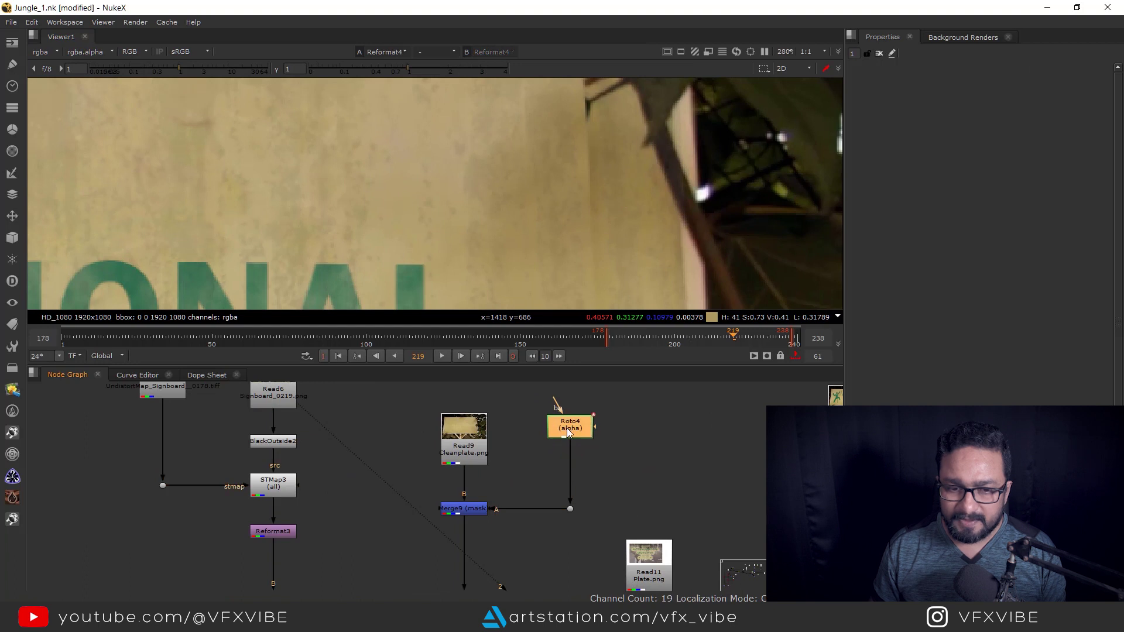
{"action": "key", "text": "Tab"}
{"action": "type", "text": "edge"}
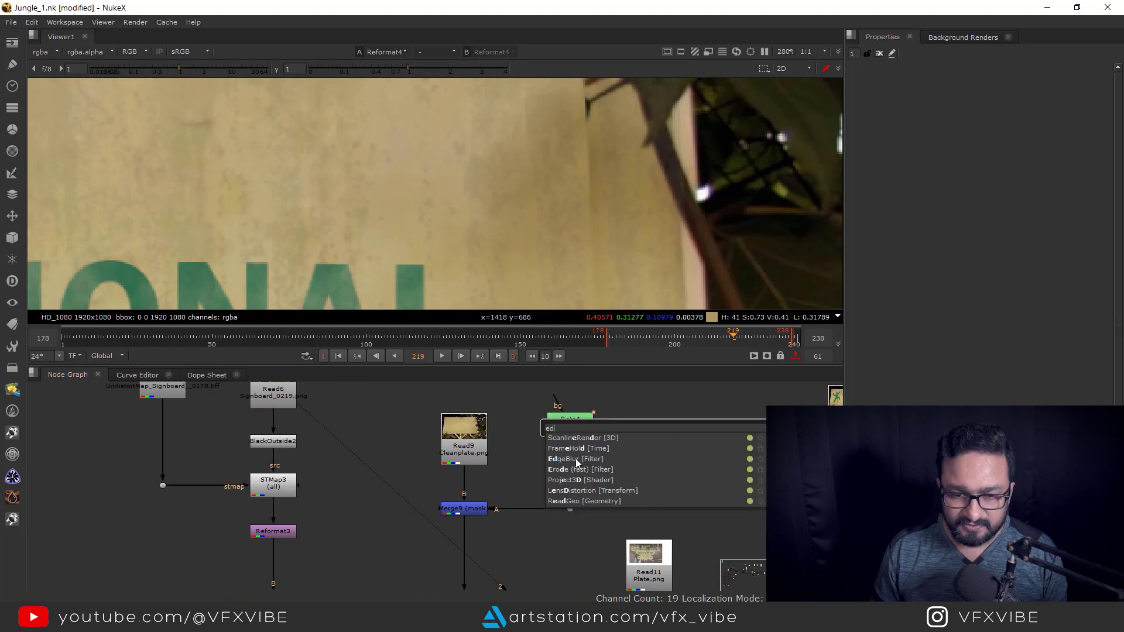
{"action": "key", "text": "Return"}
{"action": "left_click_drag", "start_coordinate": [653, 437], "coordinate": [558, 472]}
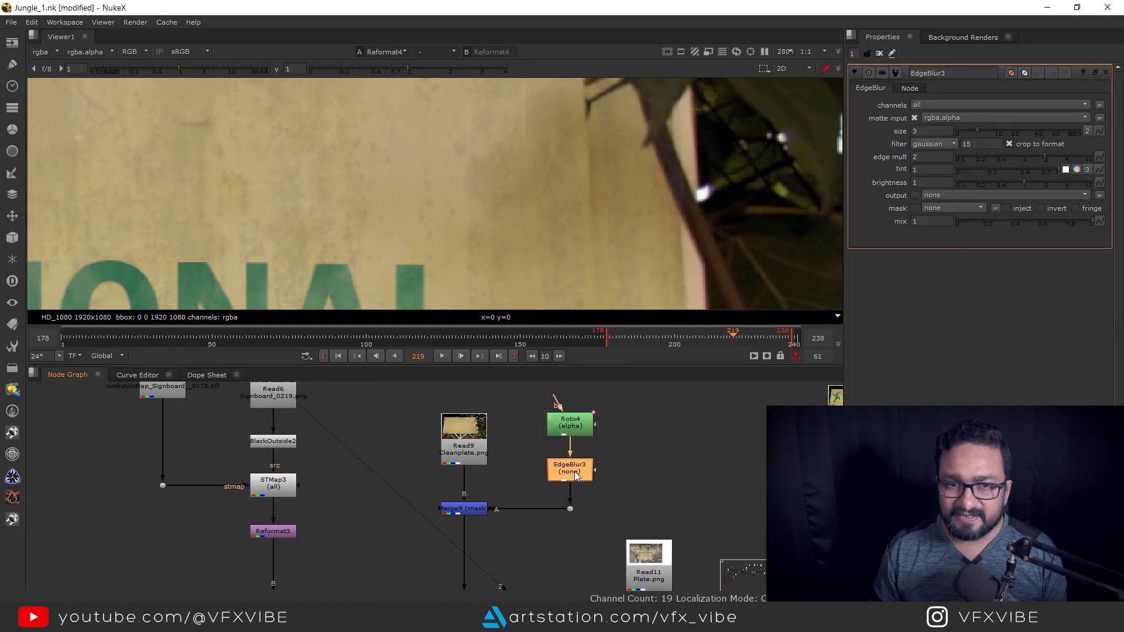
{"action": "left_click_drag", "start_coordinate": [978, 130], "coordinate": [999, 134]}
View the original Signboard plate to check the leaf overlapping the lettering.
{"action": "scroll", "coordinate": [654, 437], "scroll_direction": "down", "scroll_amount": 5}
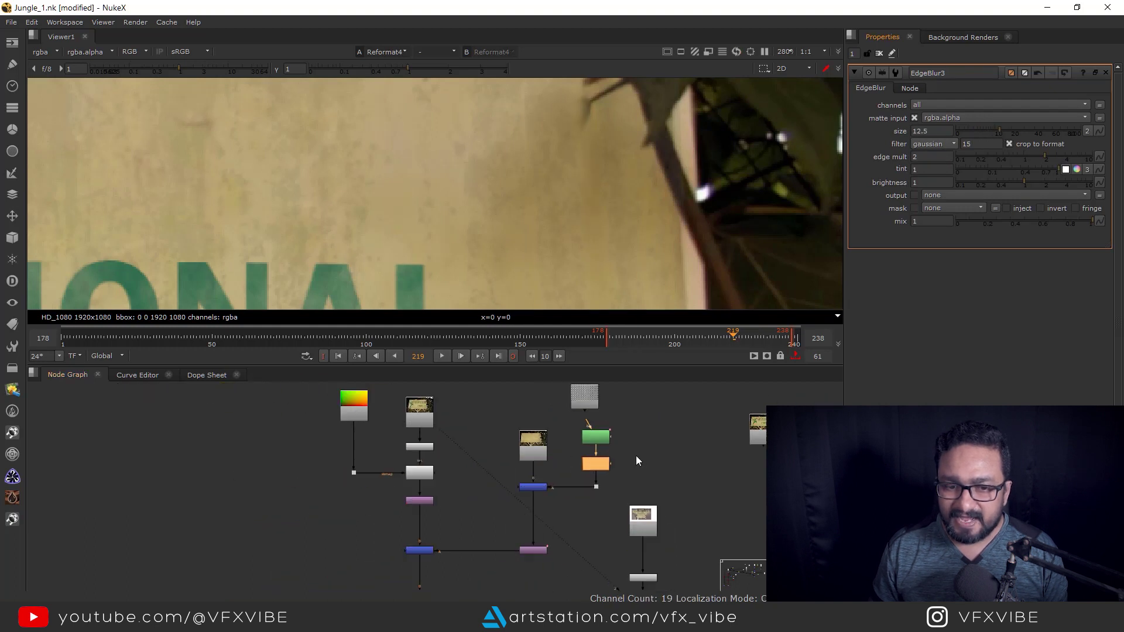
{"action": "left_click_drag", "start_coordinate": [677, 467], "coordinate": [673, 536]}
{"action": "left_click", "coordinate": [500, 452]}
{"action": "key", "text": "1"}
{"action": "scroll", "coordinate": [734, 435], "scroll_direction": "down", "scroll_amount": 5}
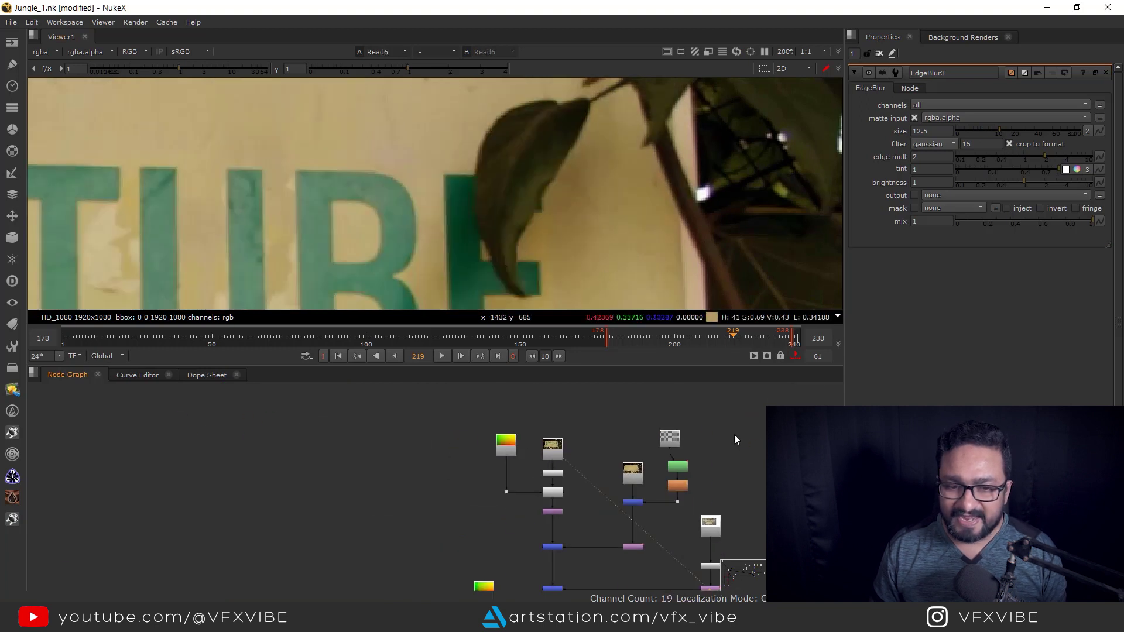
Copy the existing leaf matte setup of Roto3, EdgeBlur2 and the mask Merge from the earlier part of the script.
{"action": "left_click_drag", "start_coordinate": [305, 503], "coordinate": [519, 474]}
{"action": "scroll", "coordinate": [500, 427], "scroll_direction": "up", "scroll_amount": 5}
{"action": "scroll", "coordinate": [500, 428], "scroll_direction": "up", "scroll_amount": 3}
{"action": "scroll", "coordinate": [524, 506], "scroll_direction": "down", "scroll_amount": 5}
{"action": "left_click_drag", "start_coordinate": [423, 579], "coordinate": [509, 494]}
{"action": "left_click_drag", "start_coordinate": [436, 510], "coordinate": [521, 519]}
{"action": "scroll", "coordinate": [561, 466], "scroll_direction": "up", "scroll_amount": 4}
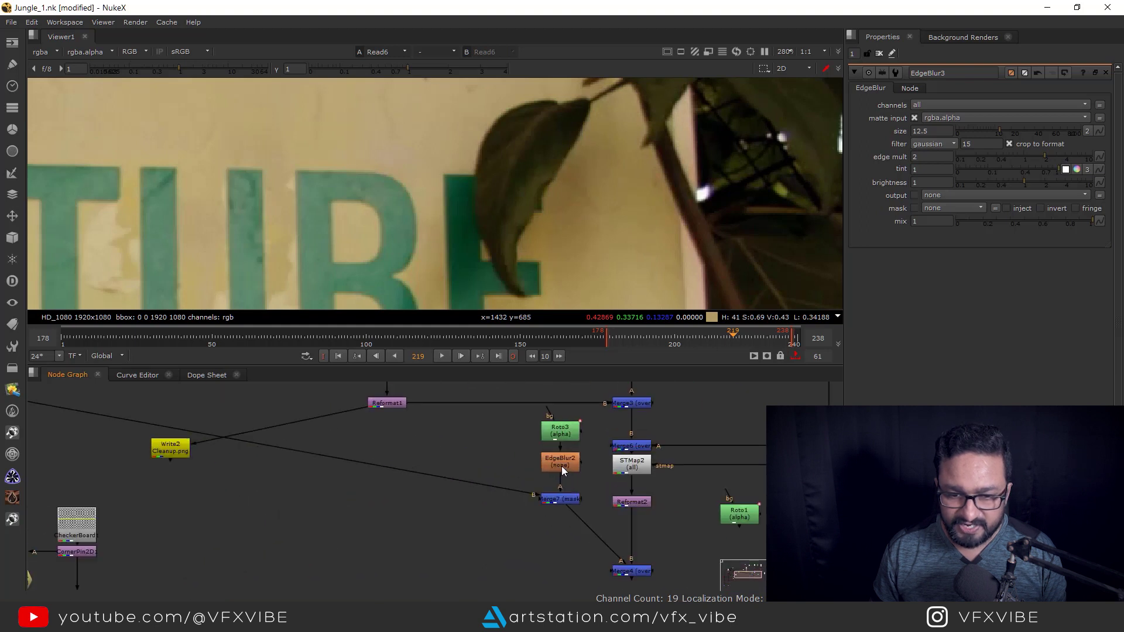
{"action": "left_click_drag", "start_coordinate": [502, 431], "coordinate": [610, 531]}
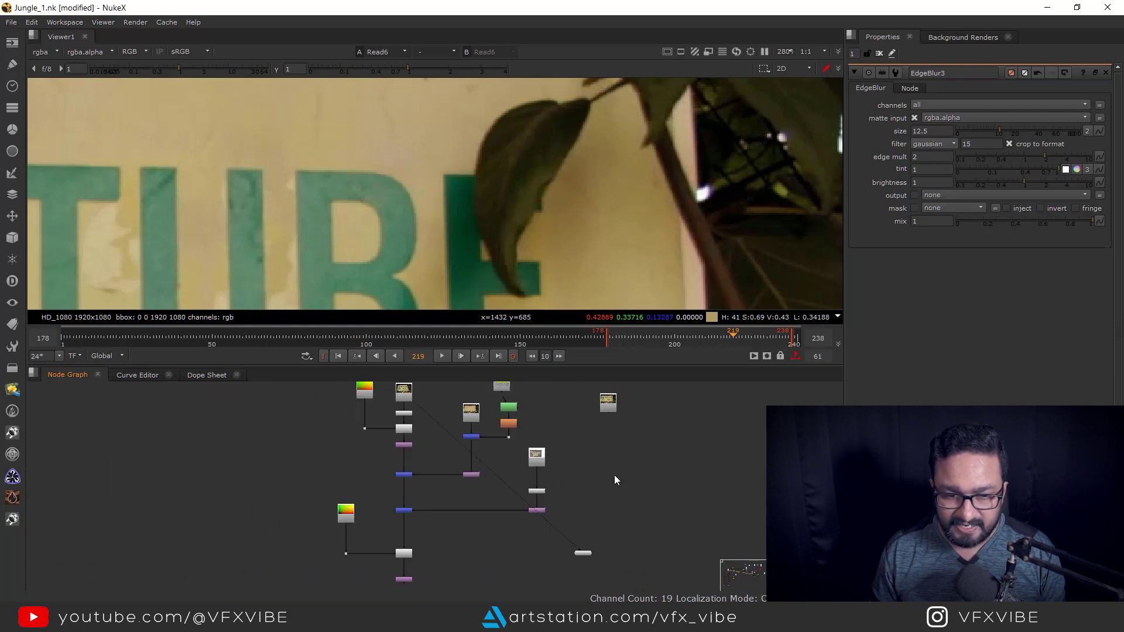
Paste the leaf matte nodes beside the current plate branch and connect their mask Merge to the original Signboard plate.
{"action": "left_click_drag", "start_coordinate": [613, 476], "coordinate": [724, 472]}
{"action": "left_click", "coordinate": [462, 516]}
{"action": "left_click", "coordinate": [436, 457]}
{"action": "scroll", "coordinate": [436, 457], "scroll_direction": "up", "scroll_amount": 3}
{"action": "key", "text": "ctrl+v"}
{"action": "left_click_drag", "start_coordinate": [424, 543], "coordinate": [555, 399]}
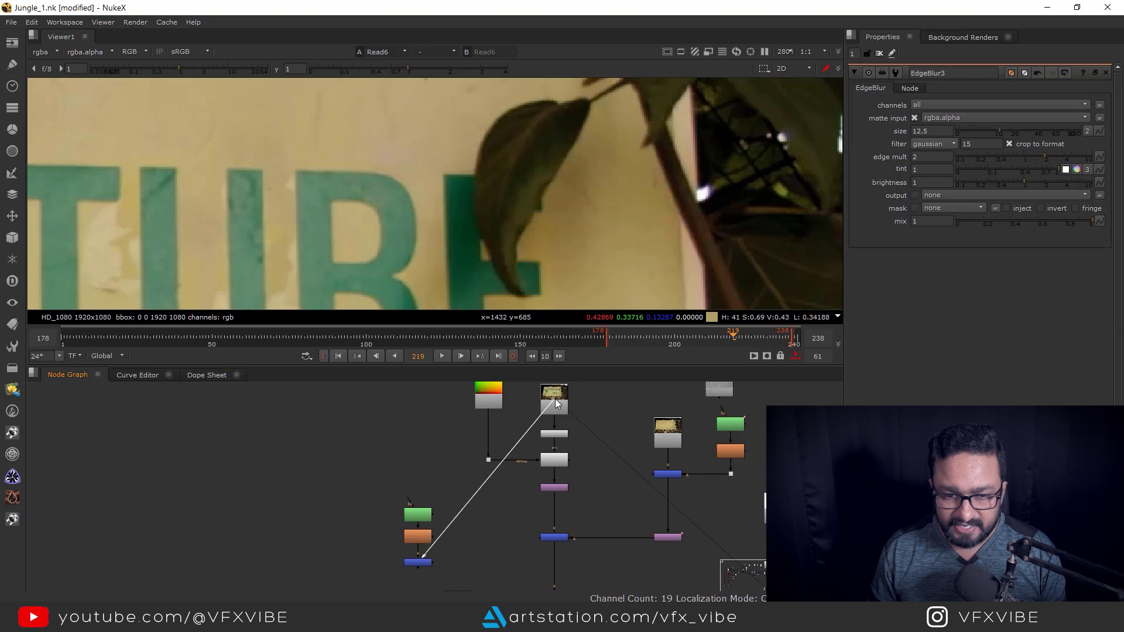
Add an over Merge below the lettering Merge with the masked leaf branch as its A input, aligning the nodes.
{"action": "scroll", "coordinate": [491, 527], "scroll_direction": "up", "scroll_amount": 3}
{"action": "key", "text": "1"}
{"action": "key", "text": "f"}
{"action": "scroll", "coordinate": [542, 473], "scroll_direction": "down", "scroll_amount": 3}
{"action": "key", "text": "m"}
{"action": "left_click_drag", "start_coordinate": [569, 541], "coordinate": [374, 461]}
{"action": "scroll", "coordinate": [431, 506], "scroll_direction": "down", "scroll_amount": 3}
{"action": "left_click_drag", "start_coordinate": [425, 513], "coordinate": [426, 538]}
{"action": "left_click_drag", "start_coordinate": [381, 516], "coordinate": [462, 571]}
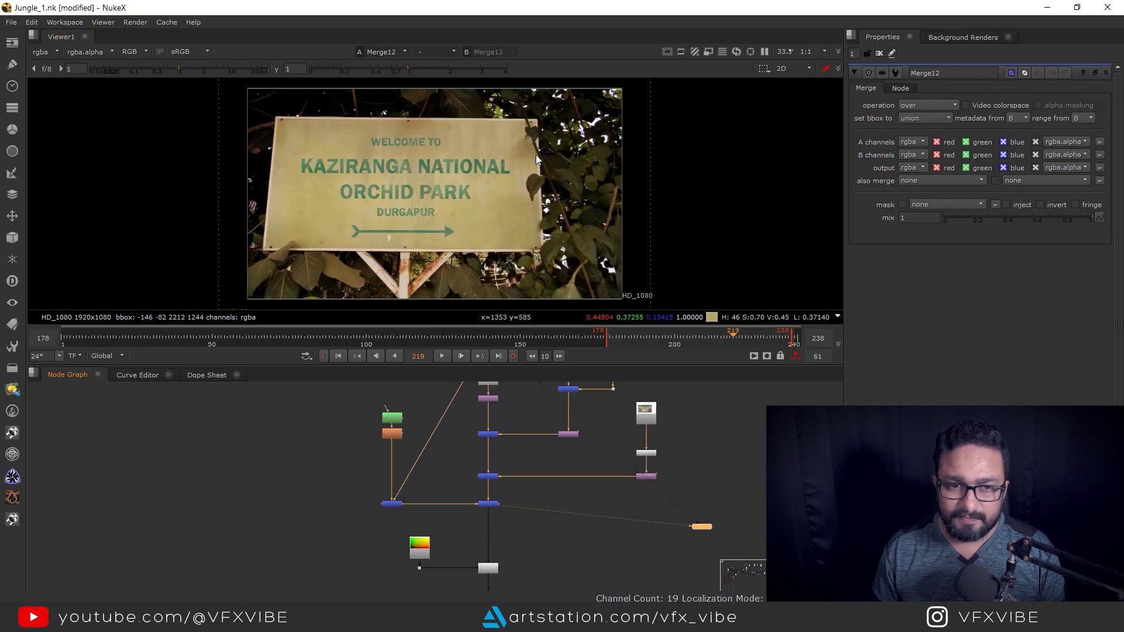
Enable Auto Alpha on the Signboard plate's Read6 node.
{"action": "scroll", "coordinate": [536, 154], "scroll_direction": "up", "scroll_amount": 7}
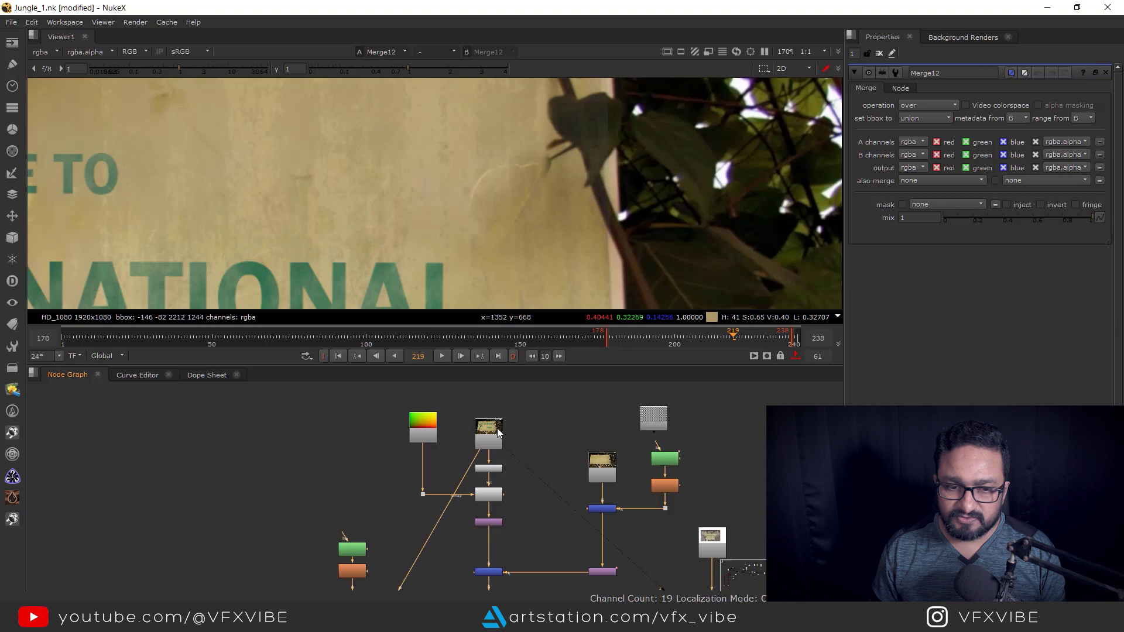
{"action": "double_click", "coordinate": [499, 433]}
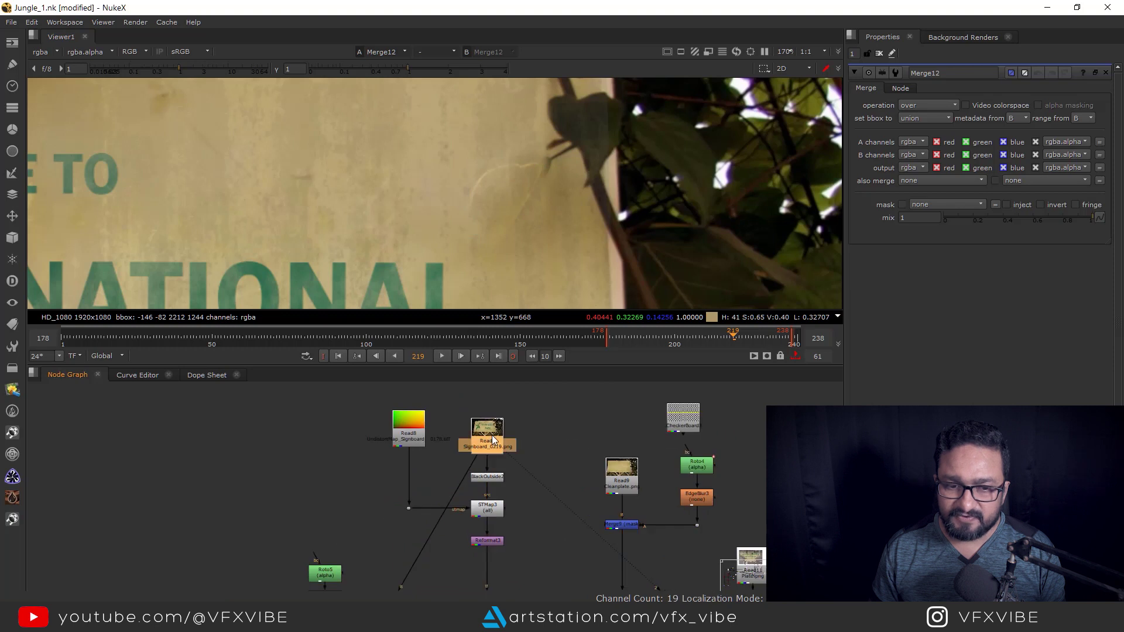
{"action": "left_click", "coordinate": [1064, 233]}
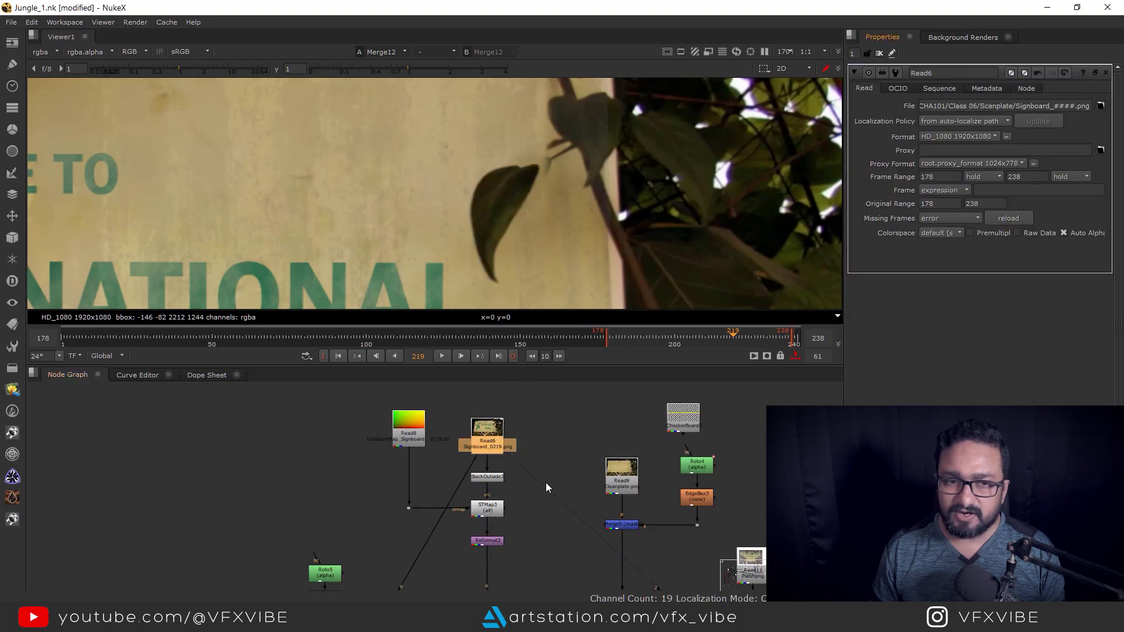
Move the clean plate Roto4 shape's upper-right point slightly inward, away from the leaf stem, at frame 238.
{"action": "scroll", "coordinate": [555, 169], "scroll_direction": "up", "scroll_amount": 1}
{"action": "left_click_drag", "start_coordinate": [596, 491], "coordinate": [487, 484]}
{"action": "double_click", "coordinate": [586, 455]}
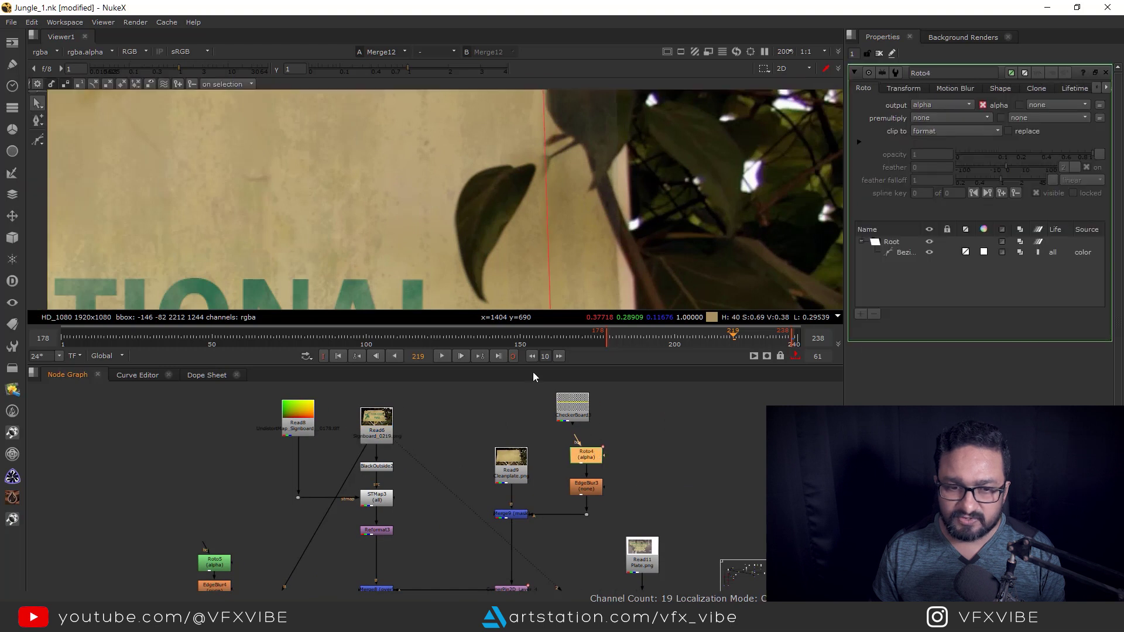
{"action": "left_click", "coordinate": [500, 356]}
{"action": "scroll", "coordinate": [568, 140], "scroll_direction": "down", "scroll_amount": 4}
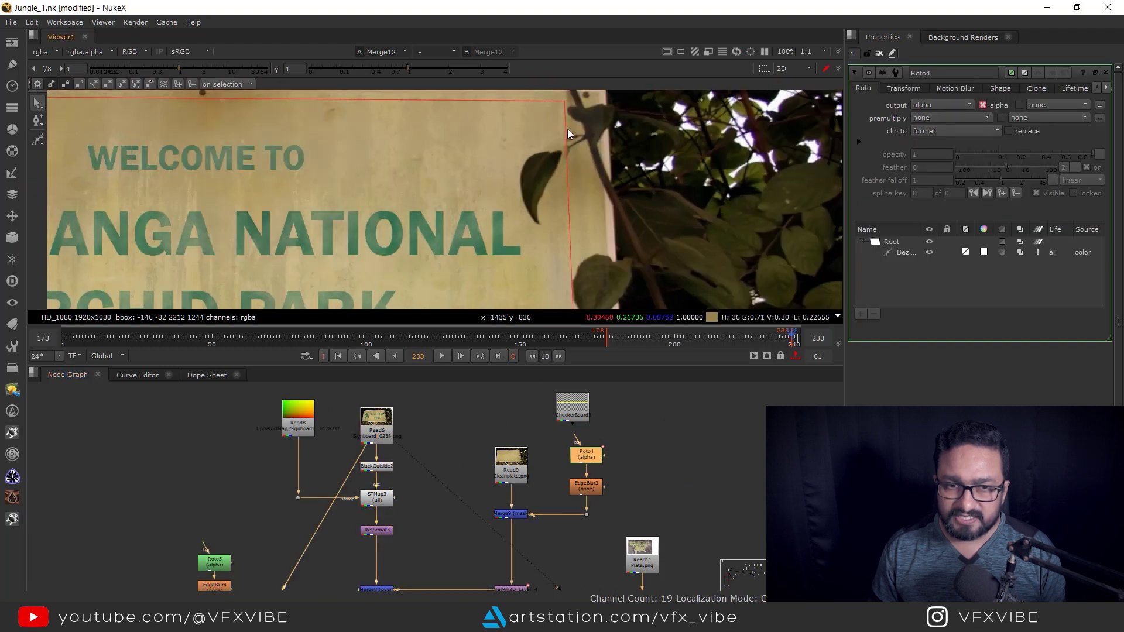
{"action": "left_click", "coordinate": [565, 106]}
{"action": "left_click_drag", "start_coordinate": [563, 101], "coordinate": [552, 99]}
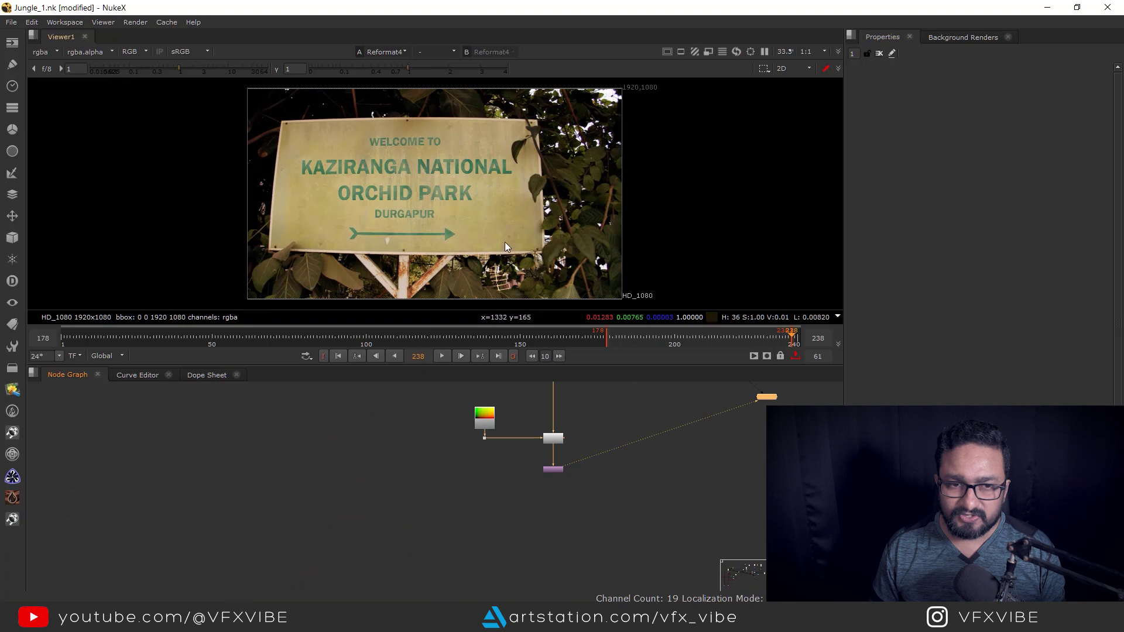
Play the final redistorted Reformat output in a maximized viewer to check the leaf and lettering.
{"action": "left_click_drag", "start_coordinate": [505, 241], "coordinate": [616, 231]}
{"action": "key", "text": "space"}
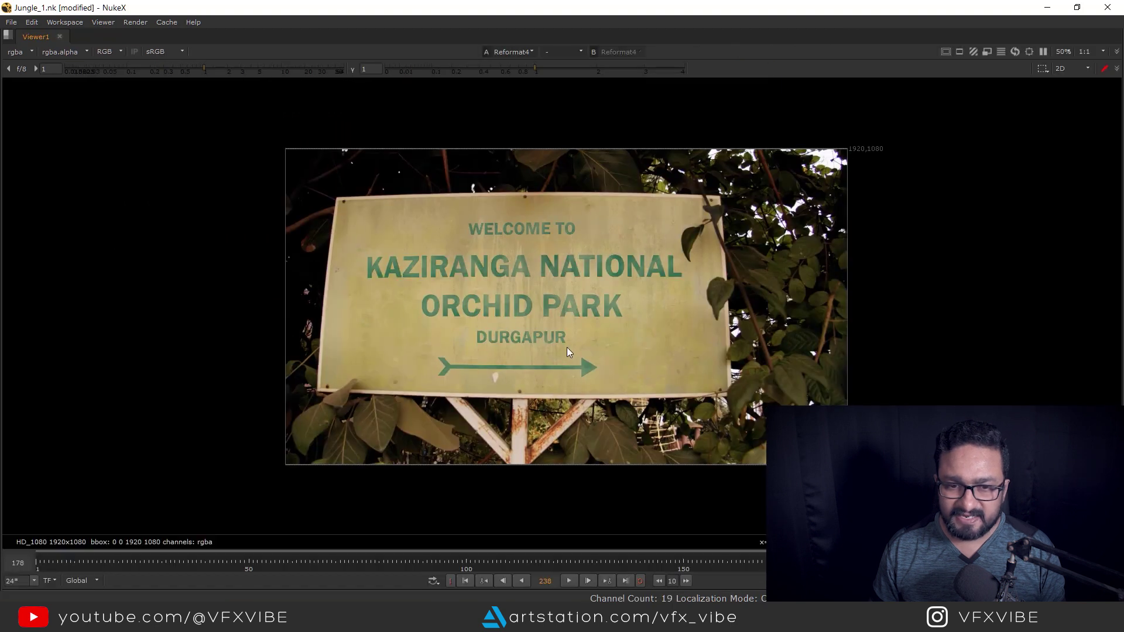
{"action": "left_click", "coordinate": [569, 581]}
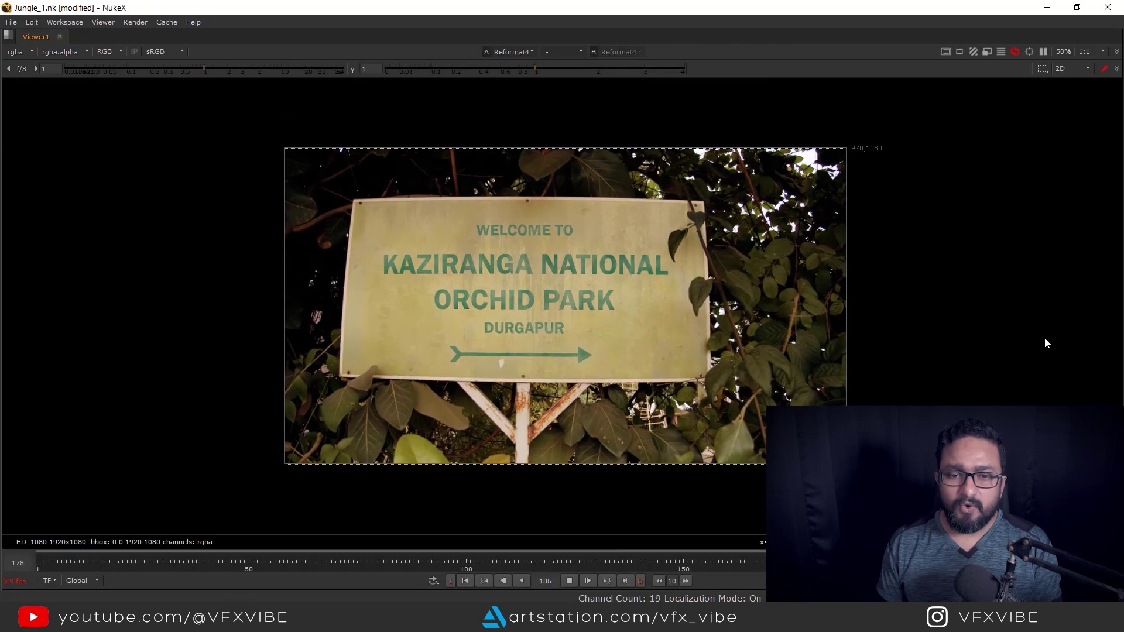